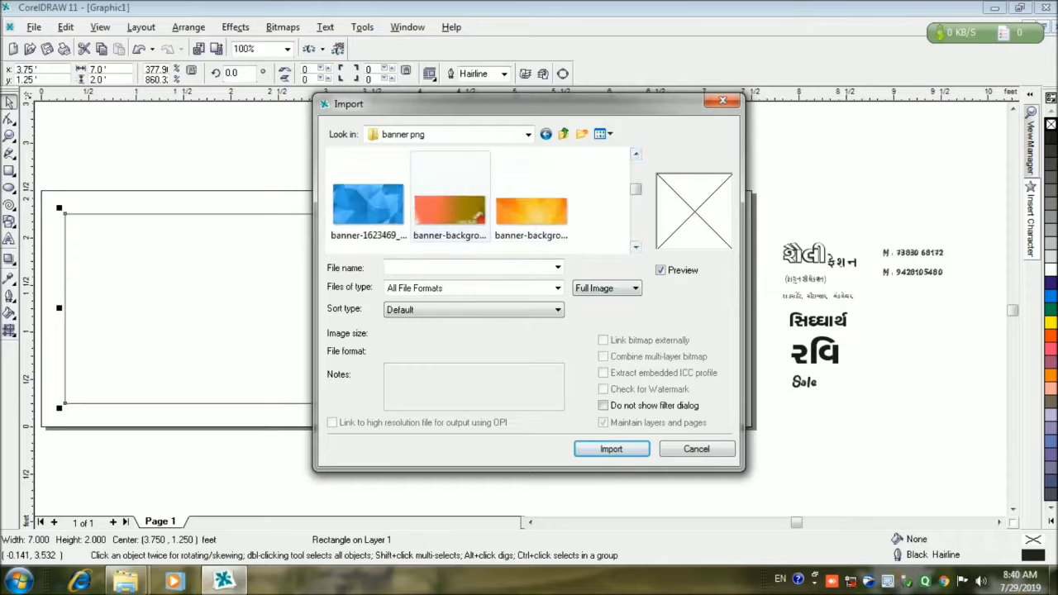
Step: Import the orange-to-green floral background from the banner png folder and place it inside the 7 x 2 feet rectangle
left_click(449, 166)
left_click(611, 449)
left_click_drag(172, 223, 550, 380)
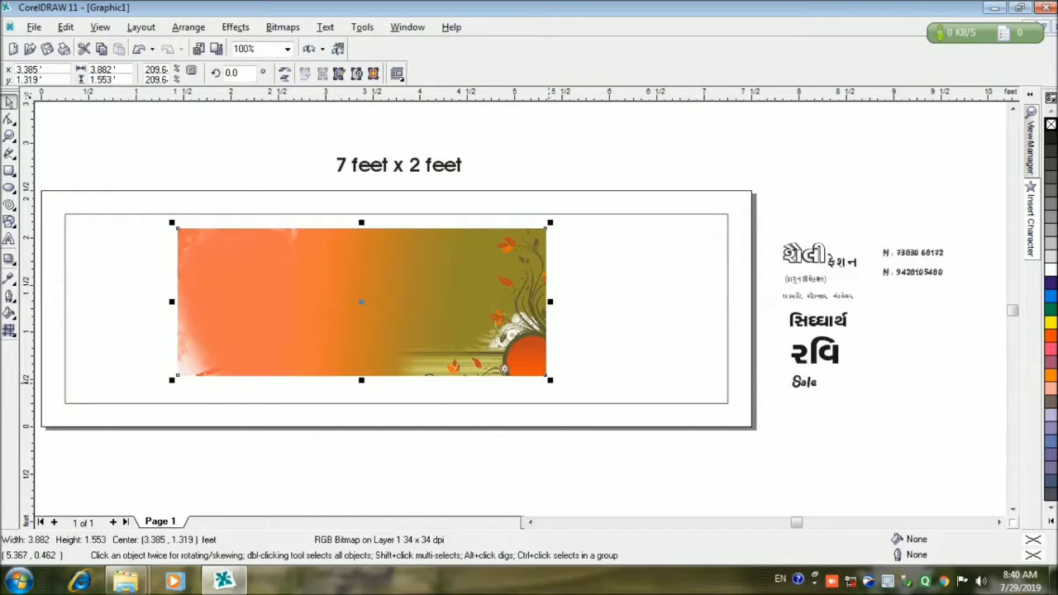
Step: Enlarge the imported background to about 7.22 by 2.89 feet and position it over the banner rectangle
left_click_drag(172, 223, 106, 208)
left_click_drag(548, 377, 736, 437)
left_click_drag(658, 419, 623, 379)
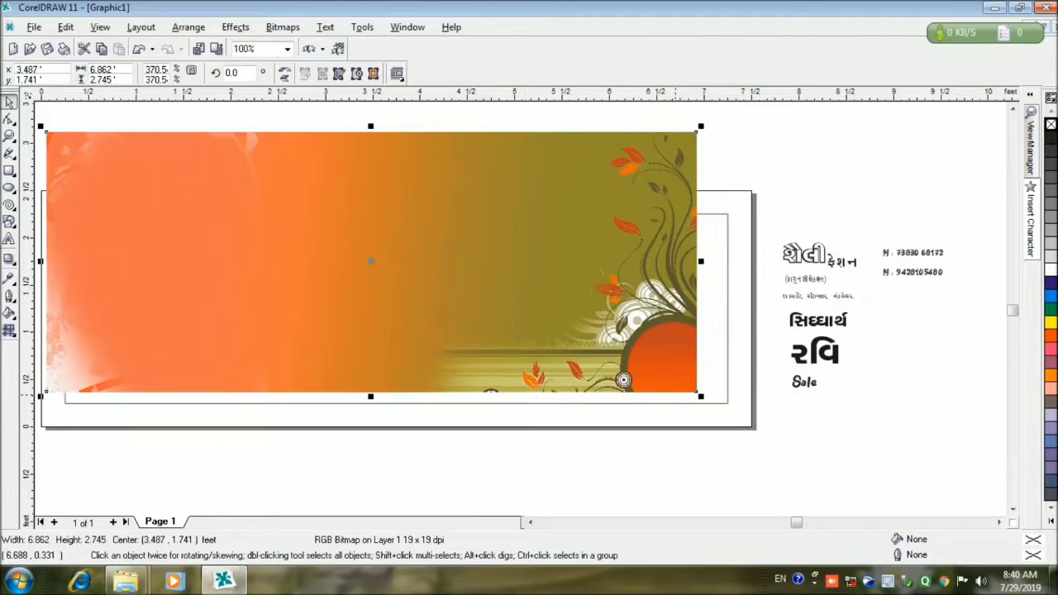
left_click_drag(701, 396, 736, 410)
left_click_drag(655, 392, 667, 483)
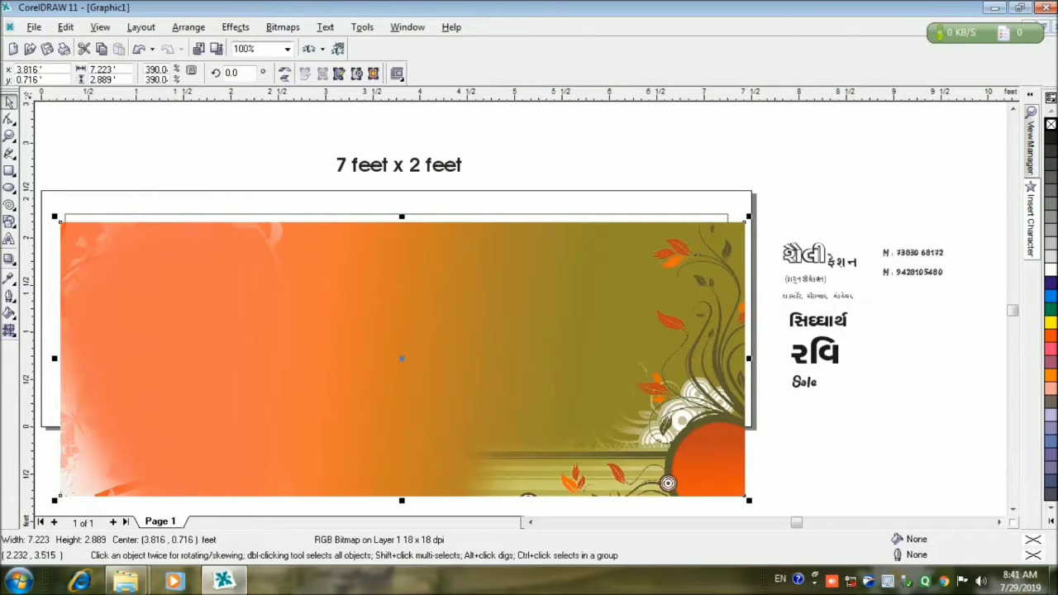
Step: PowerClip the background image into the banner rectangle
left_click(235, 27)
left_click(413, 203)
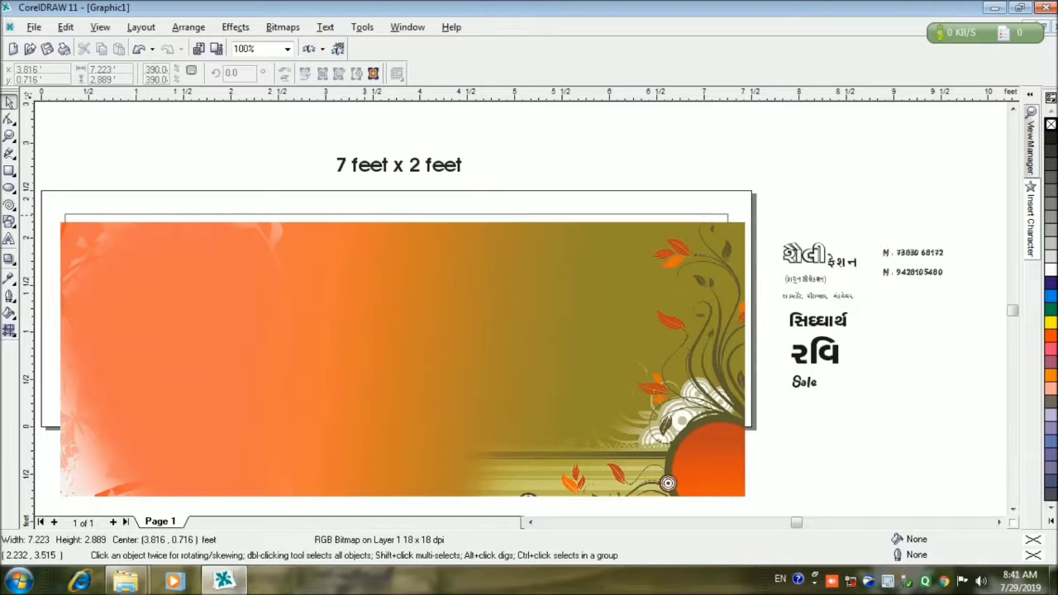
left_click(376, 347)
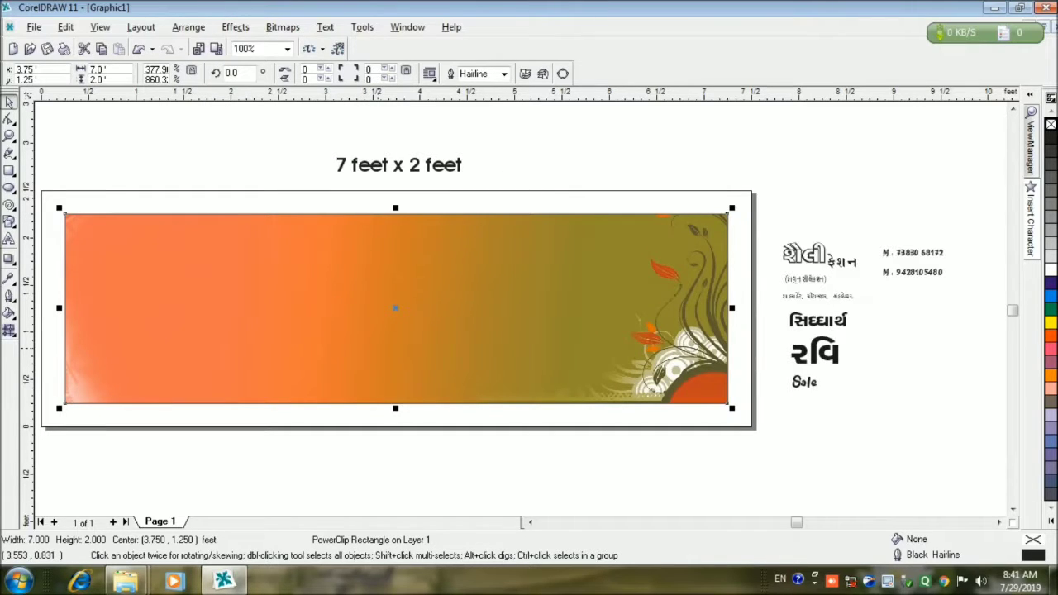
Step: Edit the PowerClip contents, shifting the background up so its lower floral corner sits inside the rectangle, and finish editing
left_click(661, 428, "ctrl")
left_click_drag(661, 427, 655, 393)
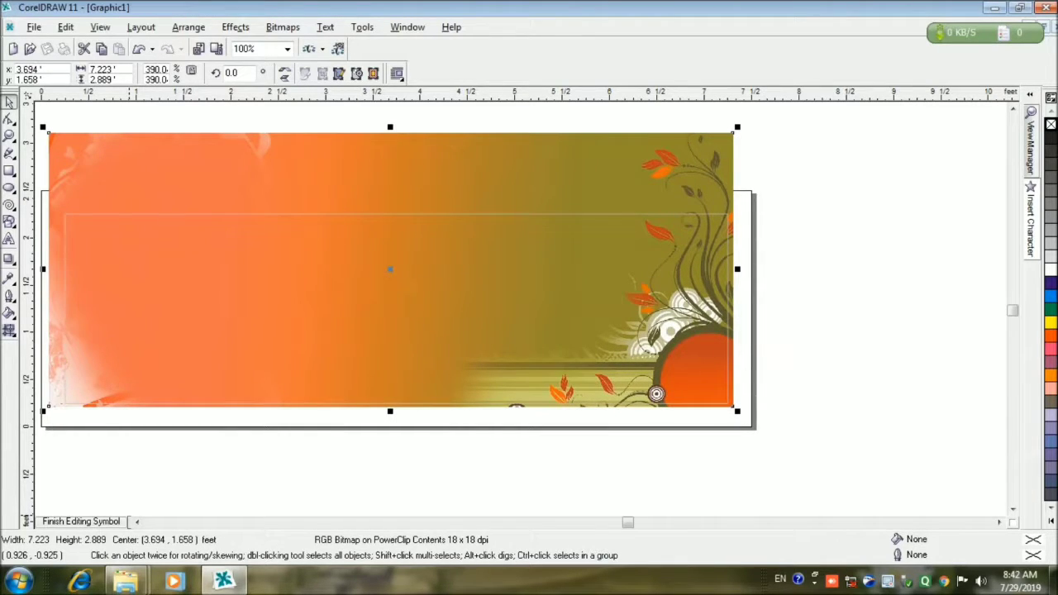
left_click(81, 520)
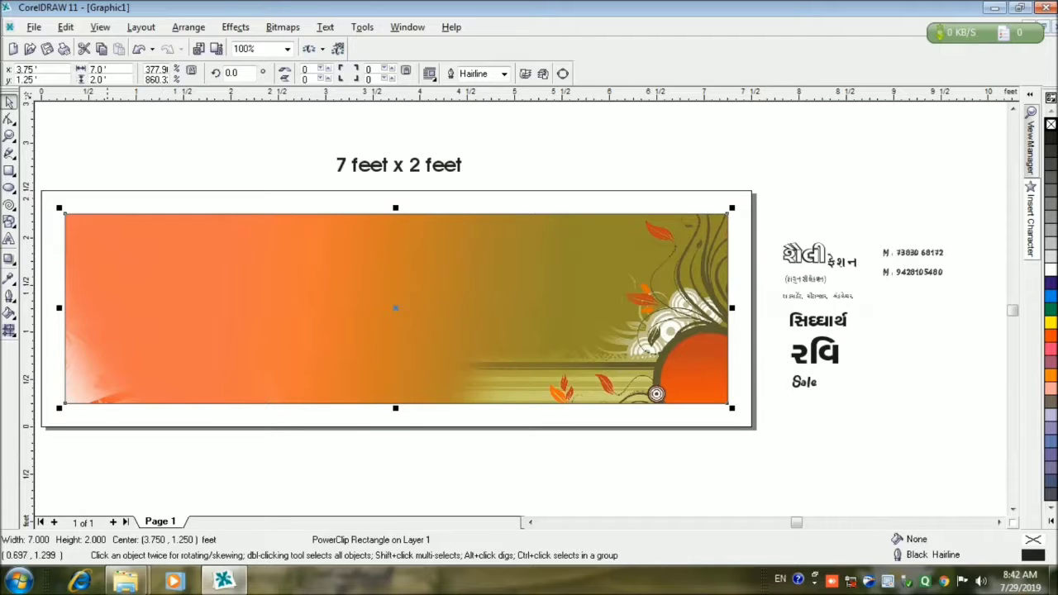
Step: Import the green-discount pentagon graphic from the banner png folder and place it on the banner's left part
key("ctrl+i")
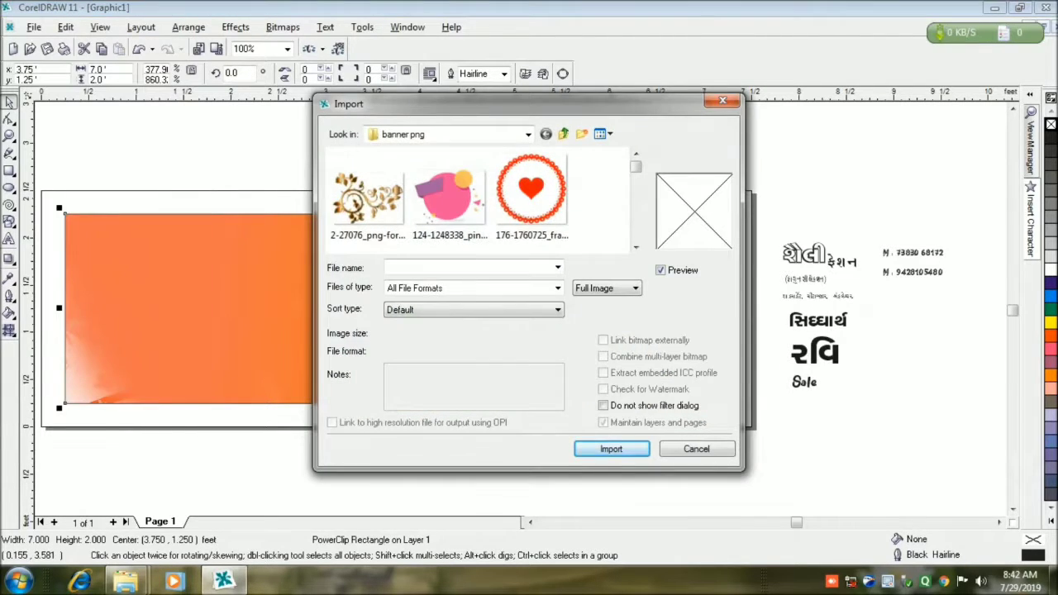
scroll(479, 198, "down", 5)
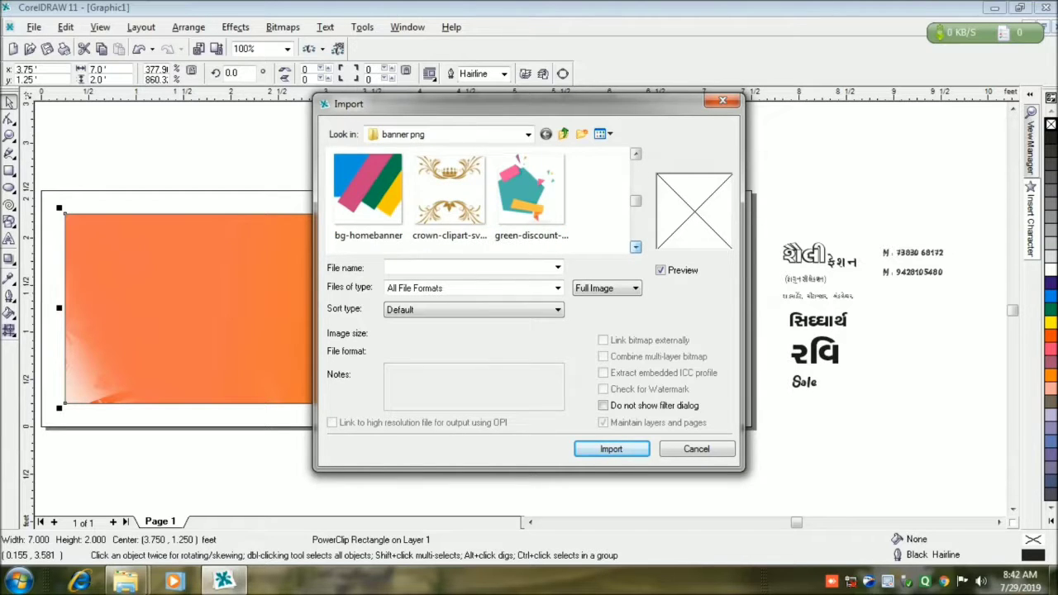
scroll(479, 199, "down", 5)
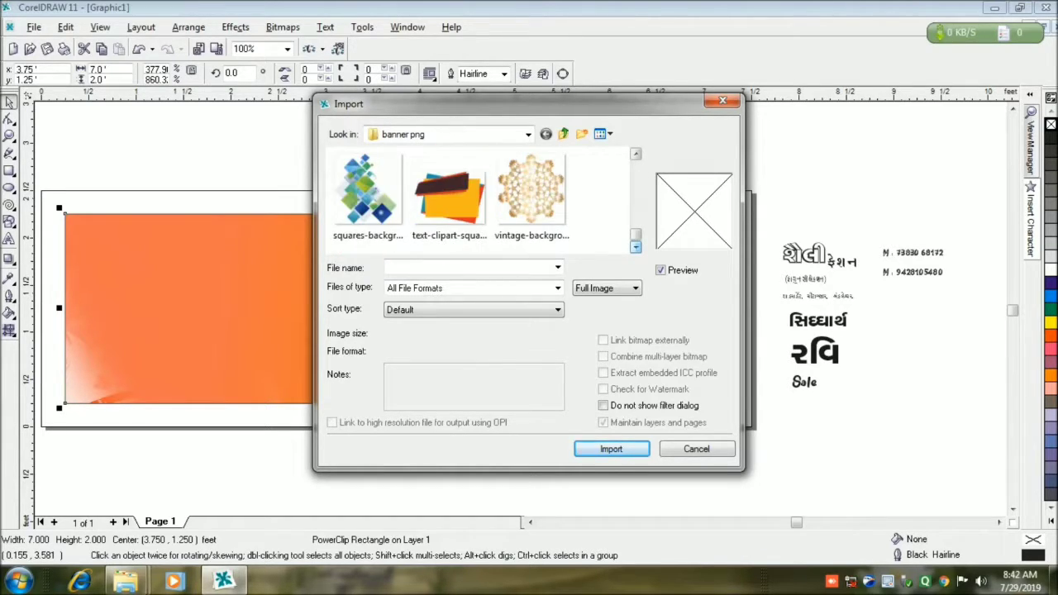
scroll(479, 198, "up", 5)
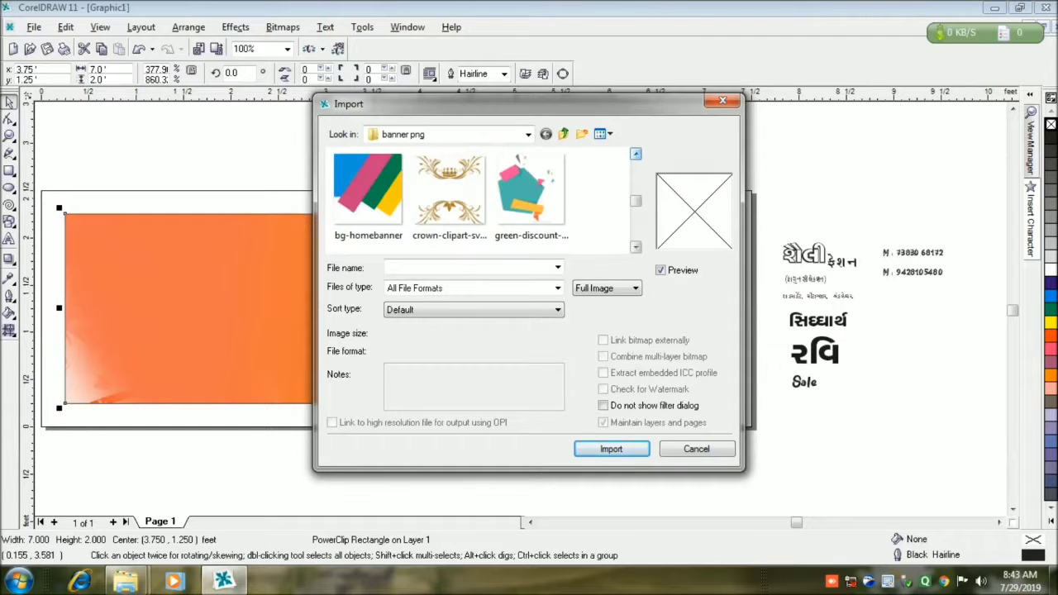
double_click(528, 195)
left_click_drag(154, 288, 248, 418)
Step: Enlarge the pentagon graphic to about 2.54 by 2.68 feet and position it left of the banner's middle
left_click_drag(184, 296, 184, 296)
left_click_drag(252, 354, 350, 468)
left_click_drag(224, 320, 225, 298)
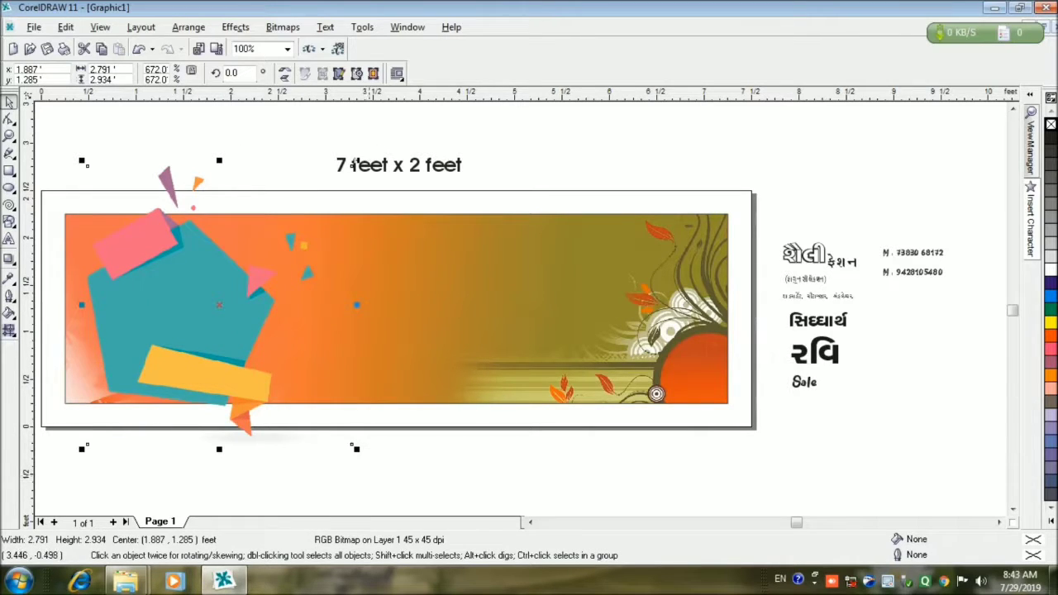
left_click_drag(354, 163, 338, 179)
mouse_move(208, 314)
left_mouse_down()
mouse_move(413, 286)
mouse_move(208, 303)
left_mouse_up()
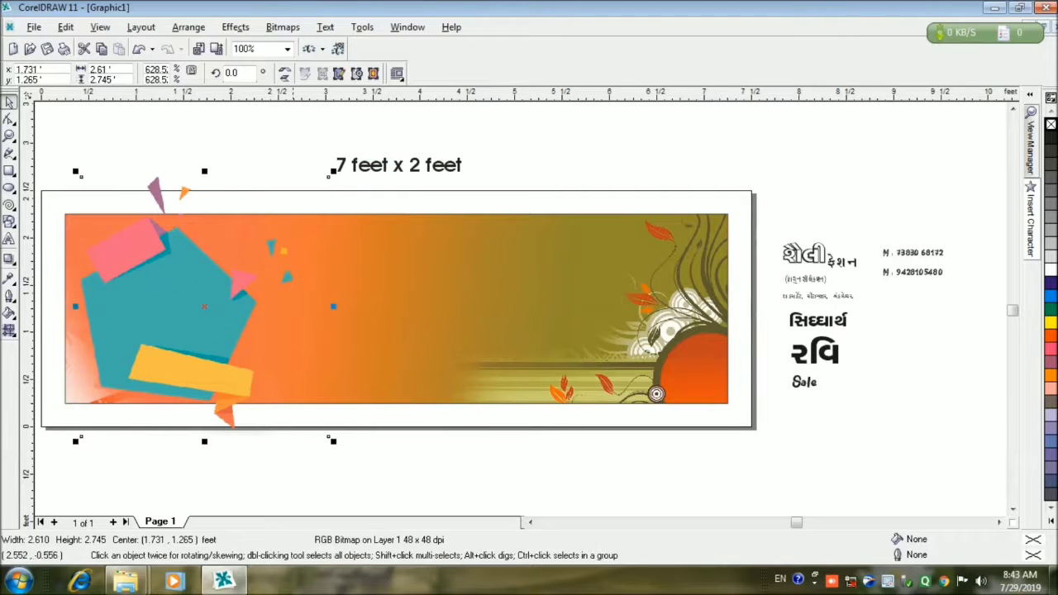
left_click_drag(336, 167, 299, 206)
left_click_drag(207, 315, 191, 323)
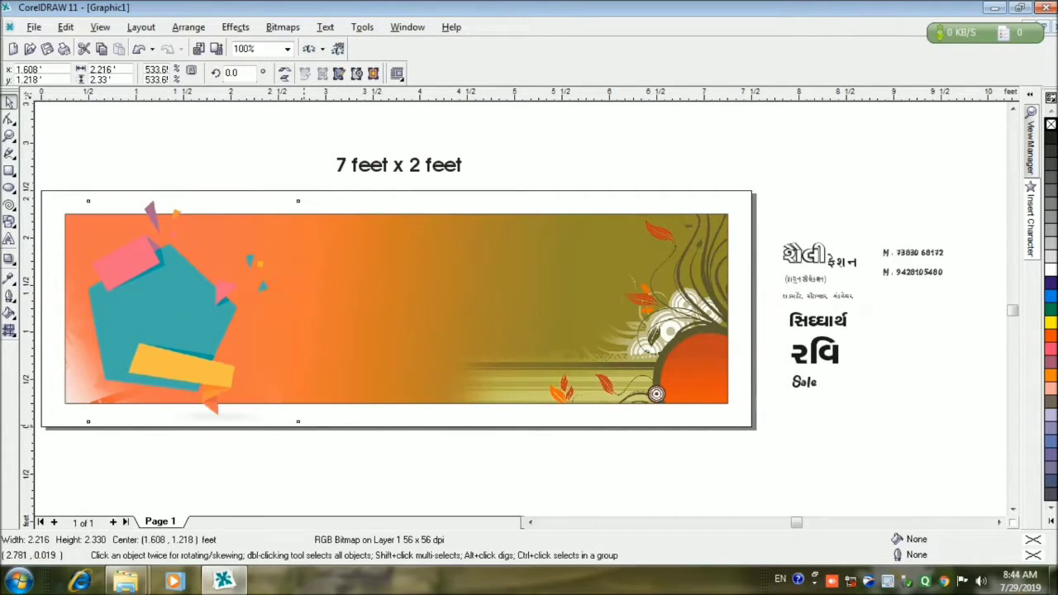
left_click_drag(298, 201, 338, 170)
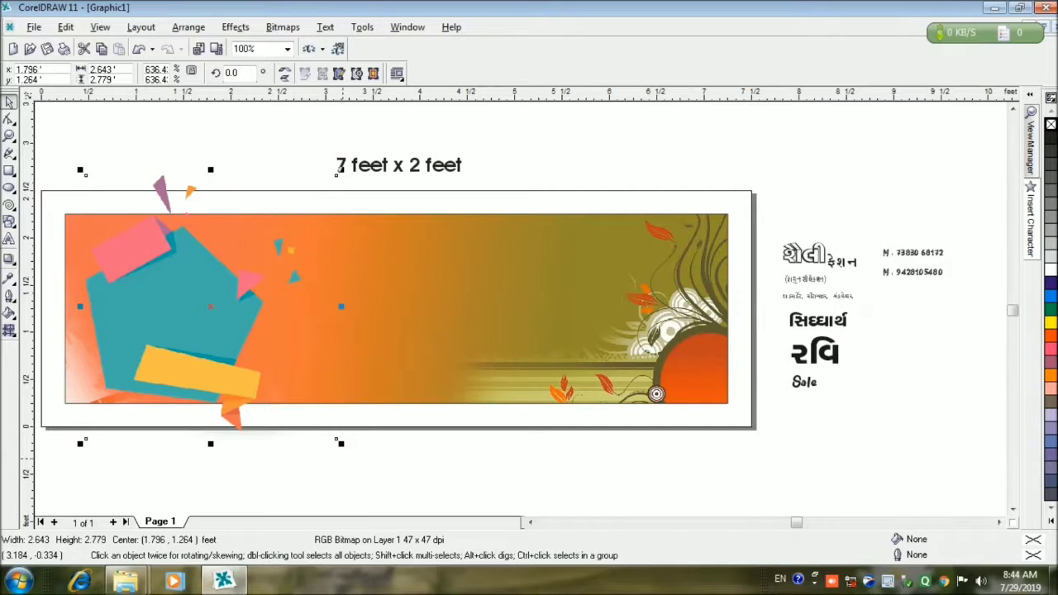
left_click_drag(179, 323, 178, 337)
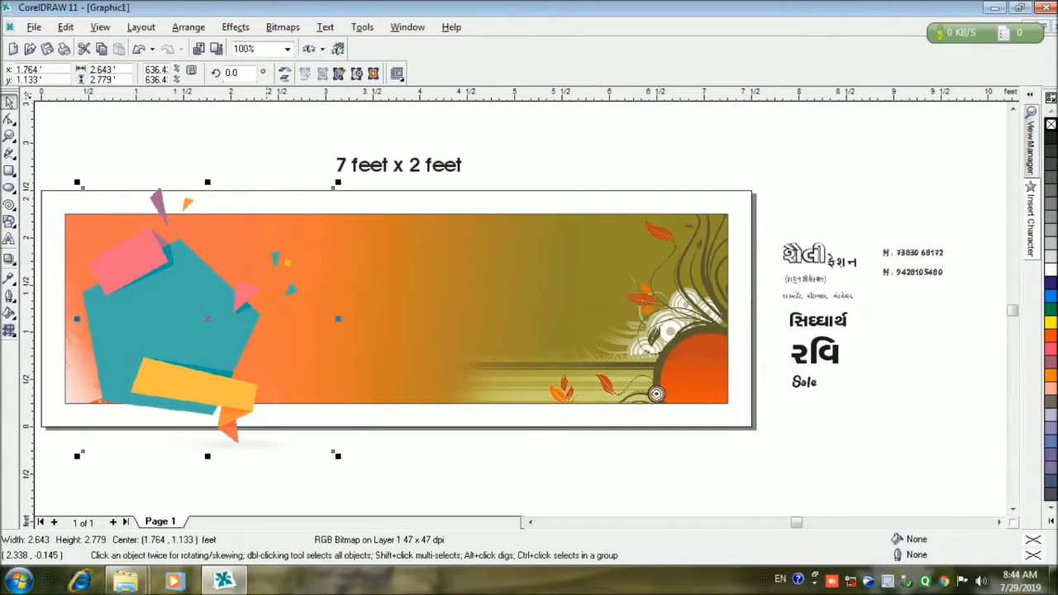
left_click_drag(337, 182, 329, 192)
left_click_drag(202, 323, 203, 303)
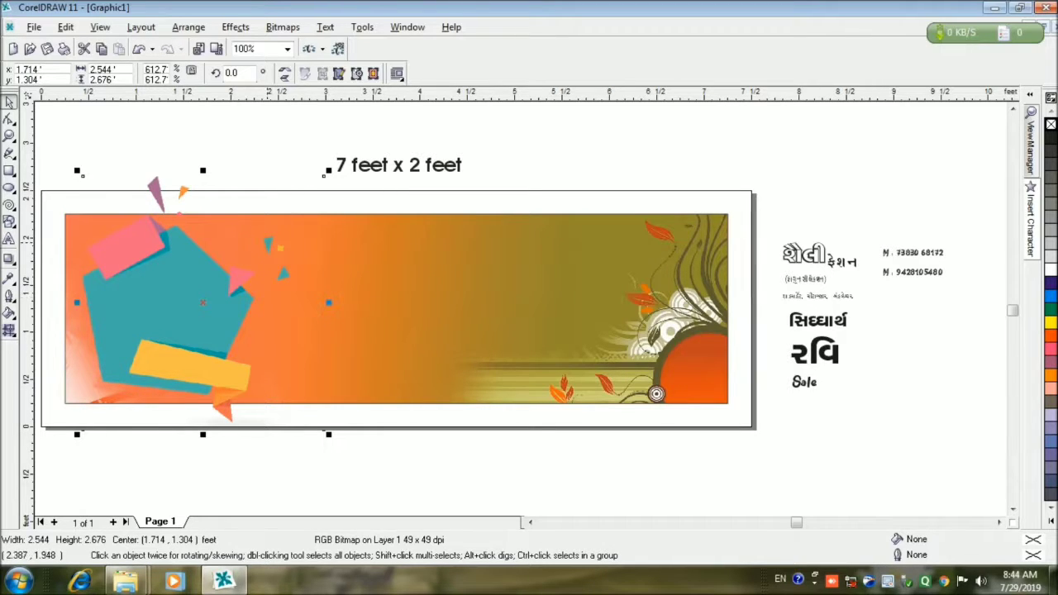
left_click_drag(205, 290, 332, 298)
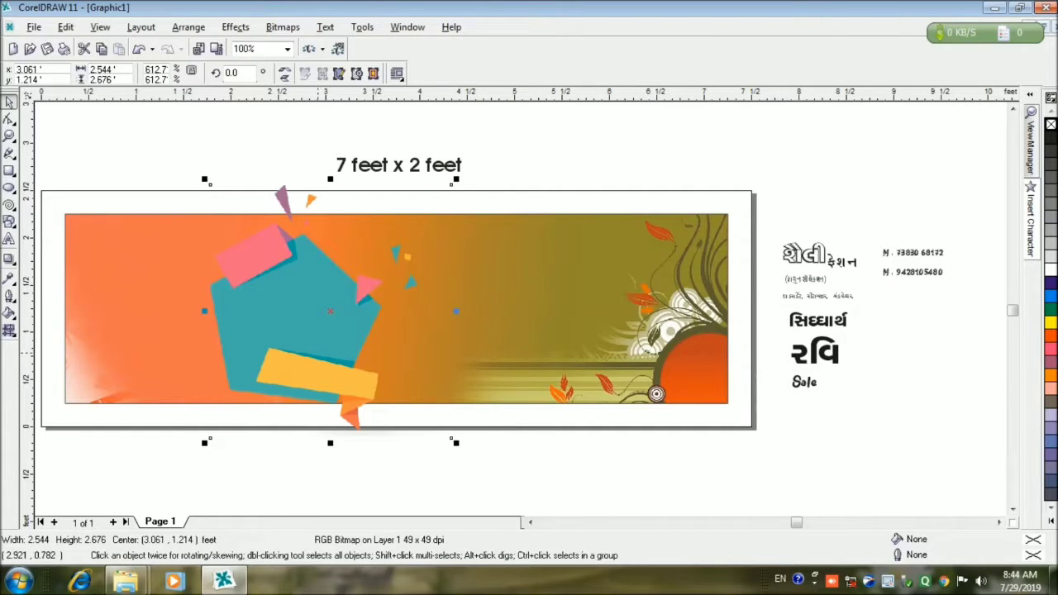
left_click(9, 221)
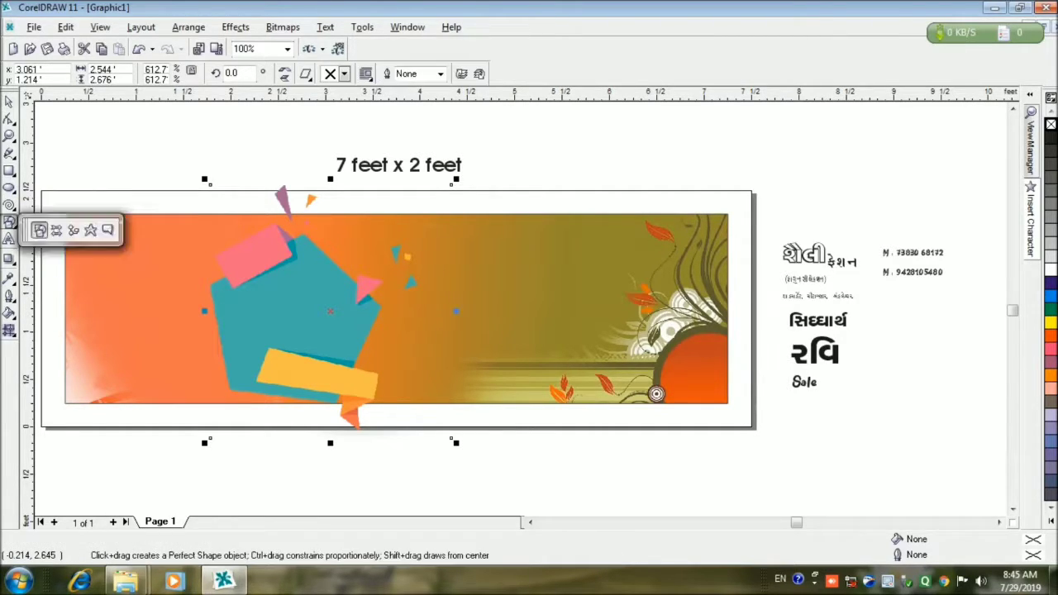
left_click(306, 74)
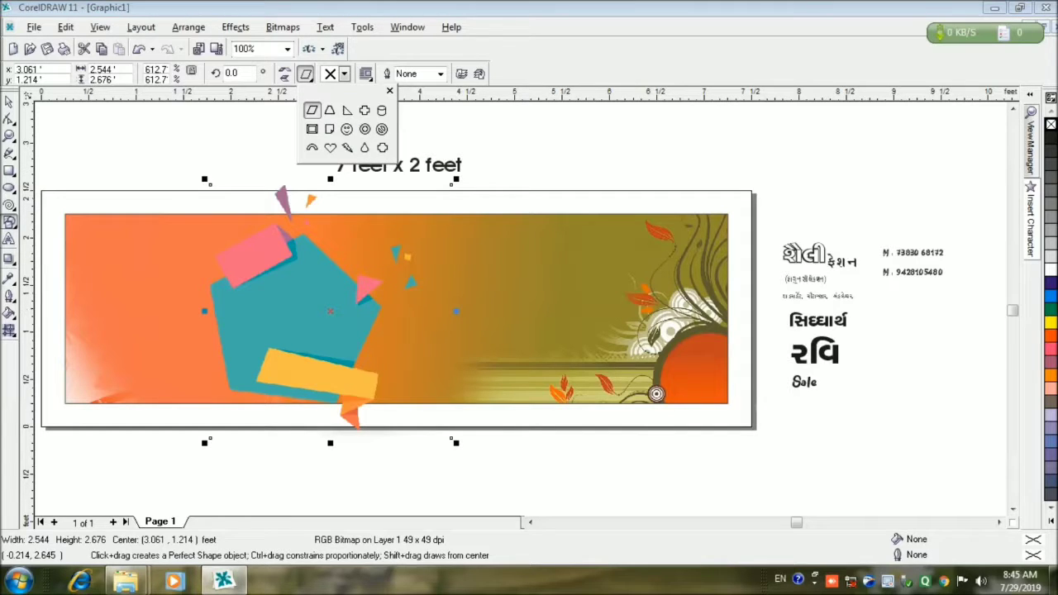
left_click(9, 221)
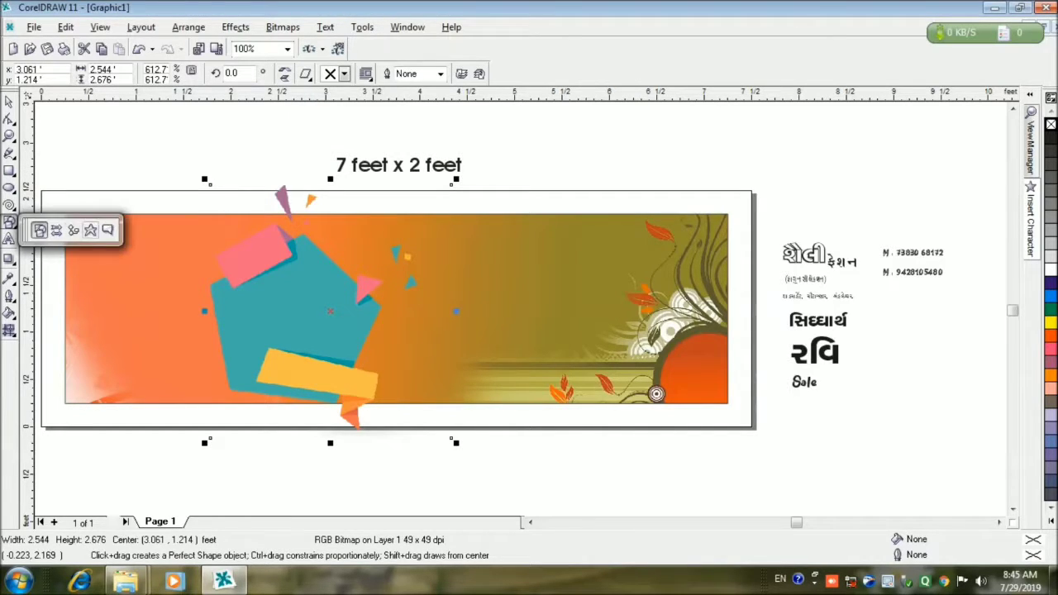
left_click(90, 230)
left_click(305, 74)
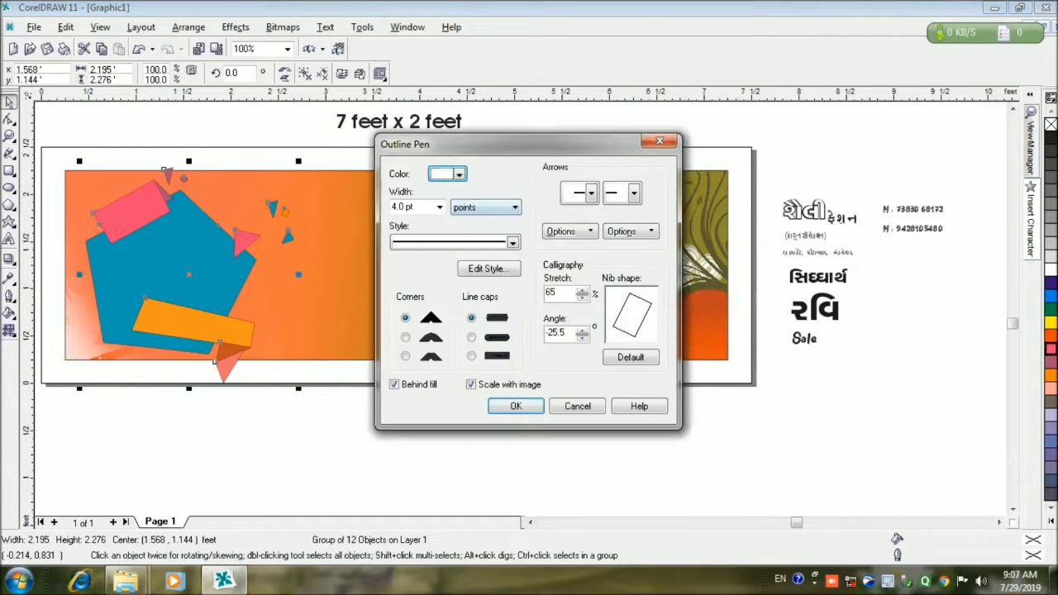
Step: Set the outline width of the grouped pentagon graphic to 16 pt
left_click(440, 206)
left_click(405, 300)
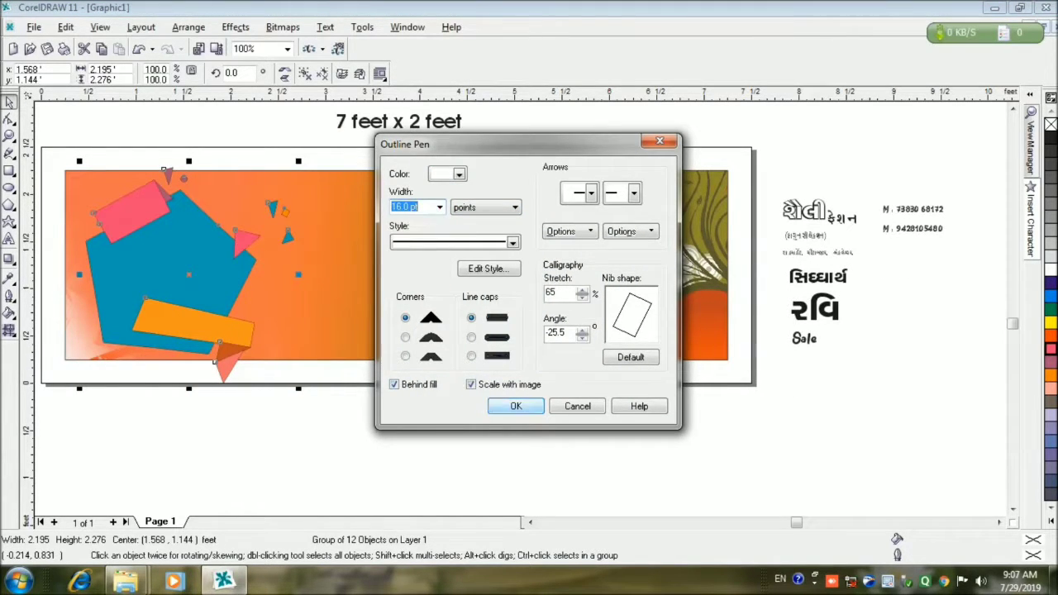
key("Return")
Step: Set the outline colour of the grouped pentagon graphic to black
left_click(9, 313)
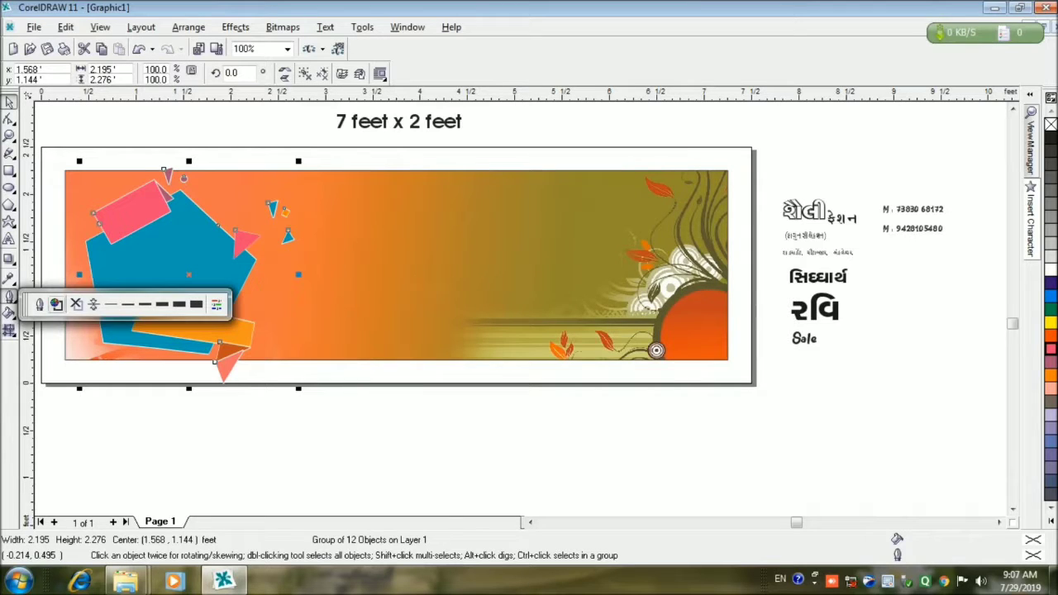
left_click(43, 304)
left_click(458, 174)
left_click(498, 191)
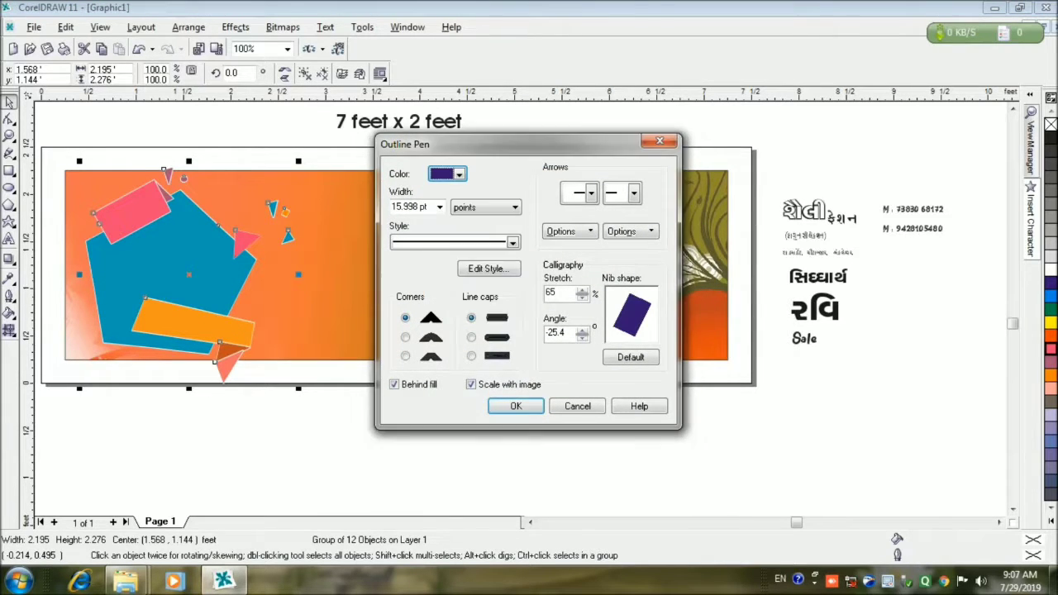
left_click(459, 173)
left_click(447, 217)
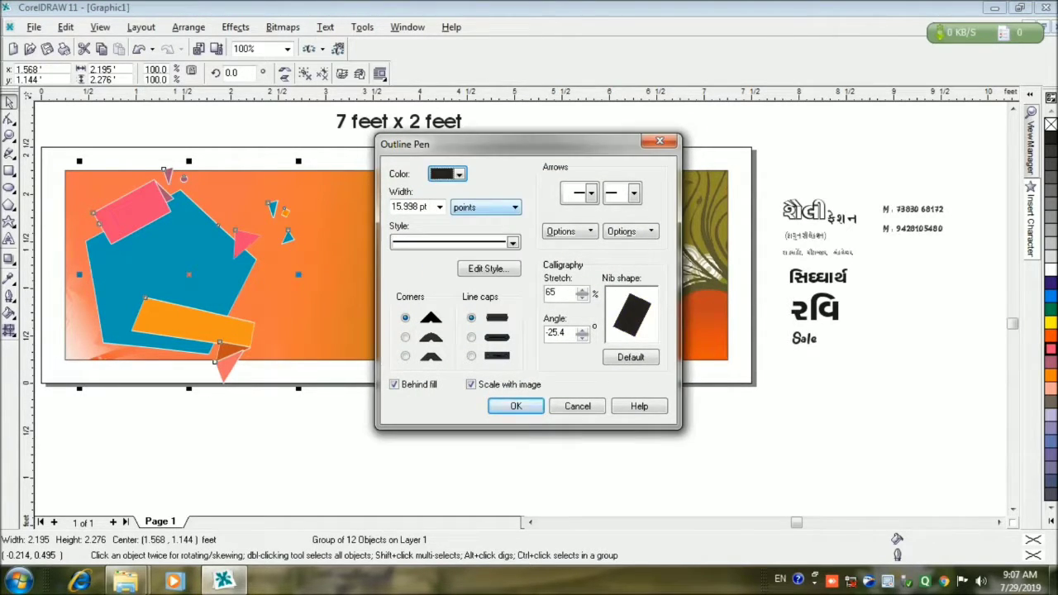
Step: Switch the outline width units to feet and set the group's outline width to 0.028 ft
left_click(485, 207)
left_click(479, 283)
left_click(439, 208)
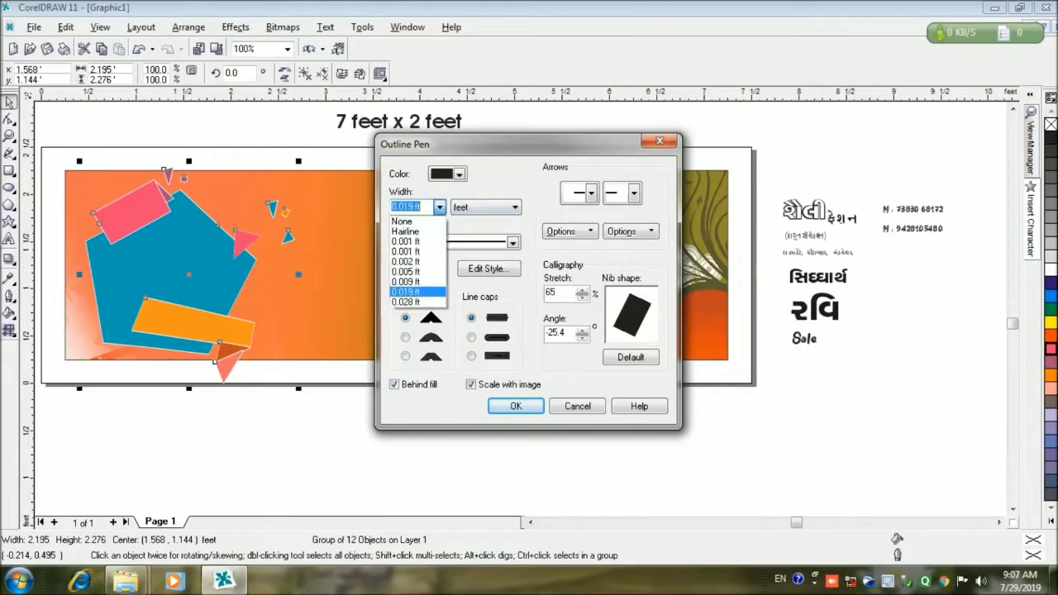
left_click(404, 302)
left_click(515, 406)
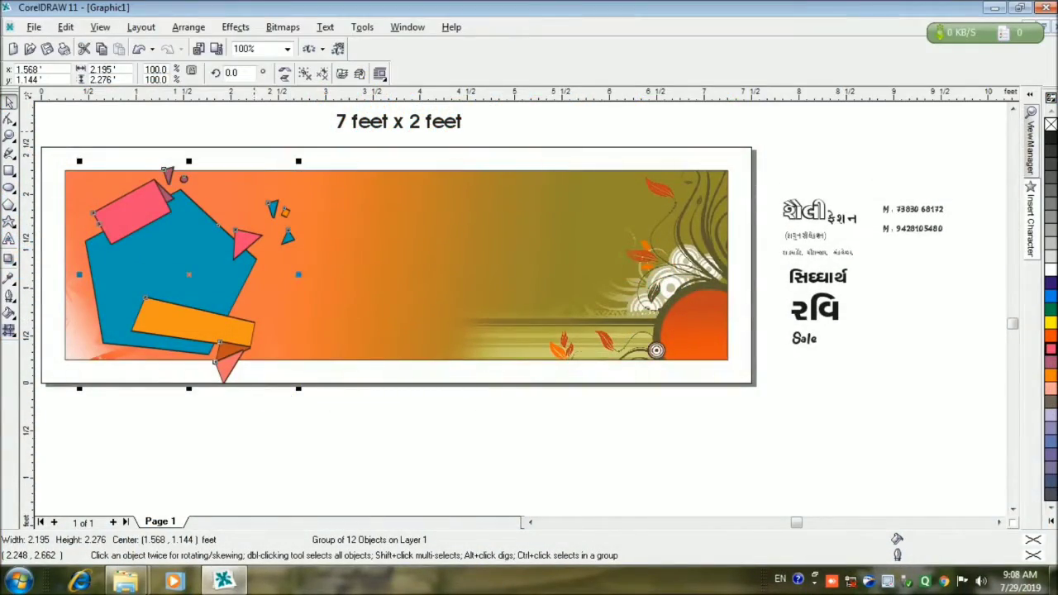
Step: PowerClip the grouped pentagon graphic into the banner rectangle
left_click(234, 26)
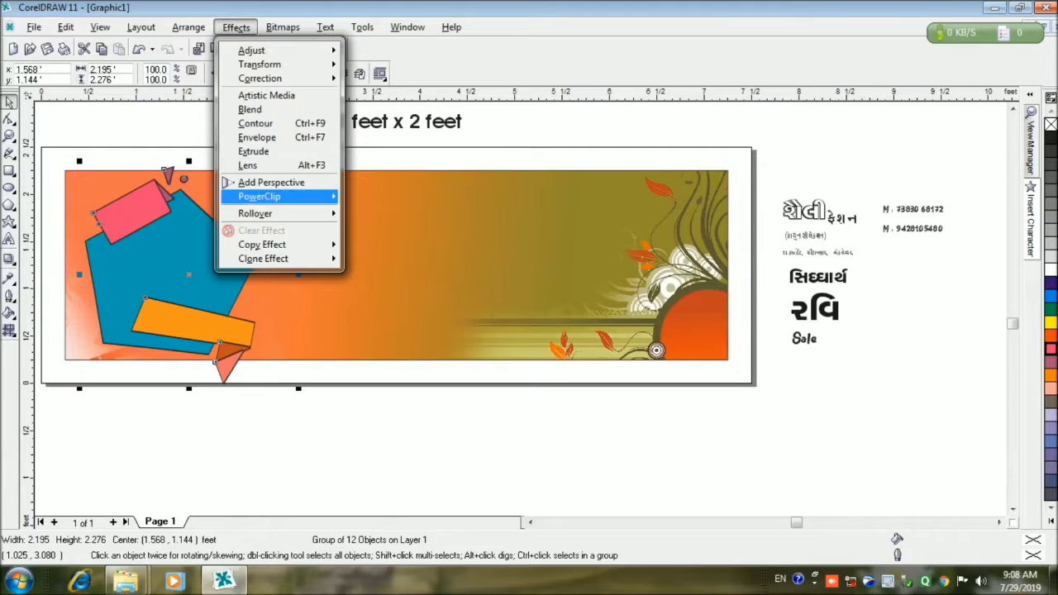
left_click(397, 196)
left_click(436, 232)
Step: Edit the PowerClip contents and move the grouped pentagon graphic back to the banner's left end
left_click(395, 264, "ctrl")
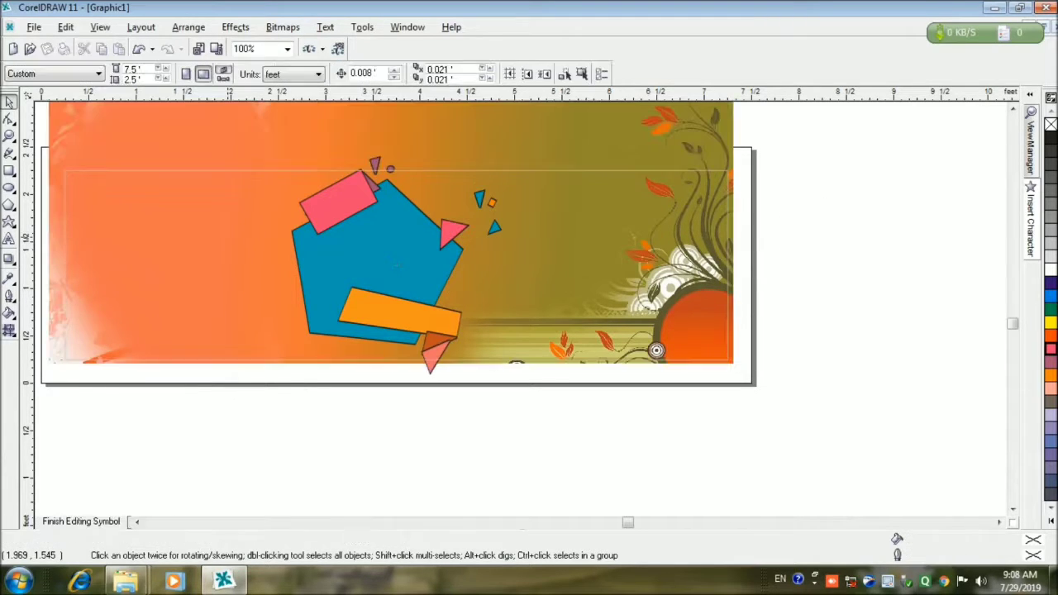
left_click_drag(395, 264, 183, 270)
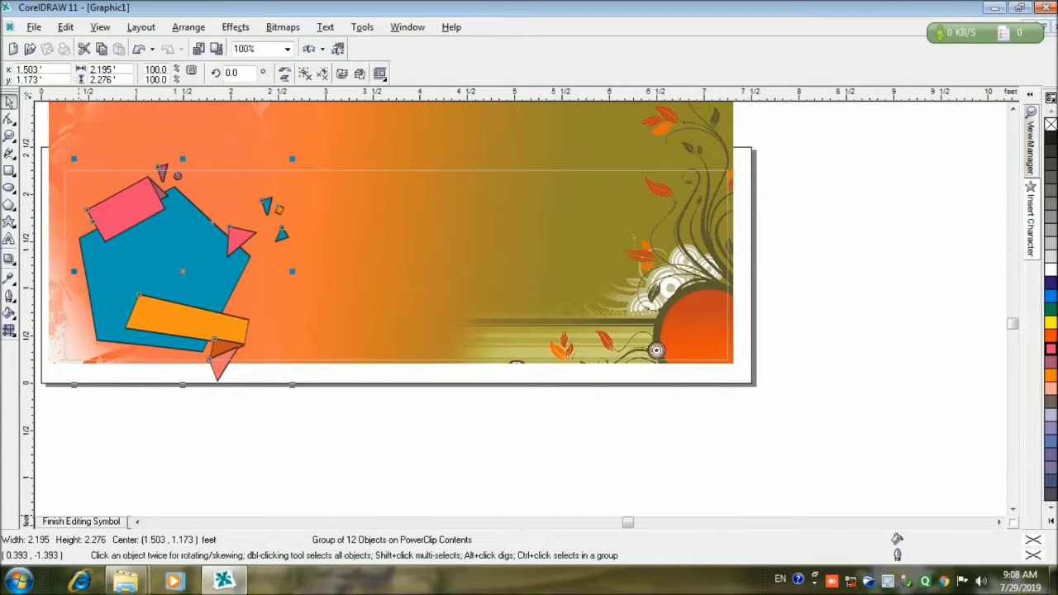
left_click(183, 270, "ctrl")
left_click(151, 313, "ctrl")
left_click(151, 314, "ctrl")
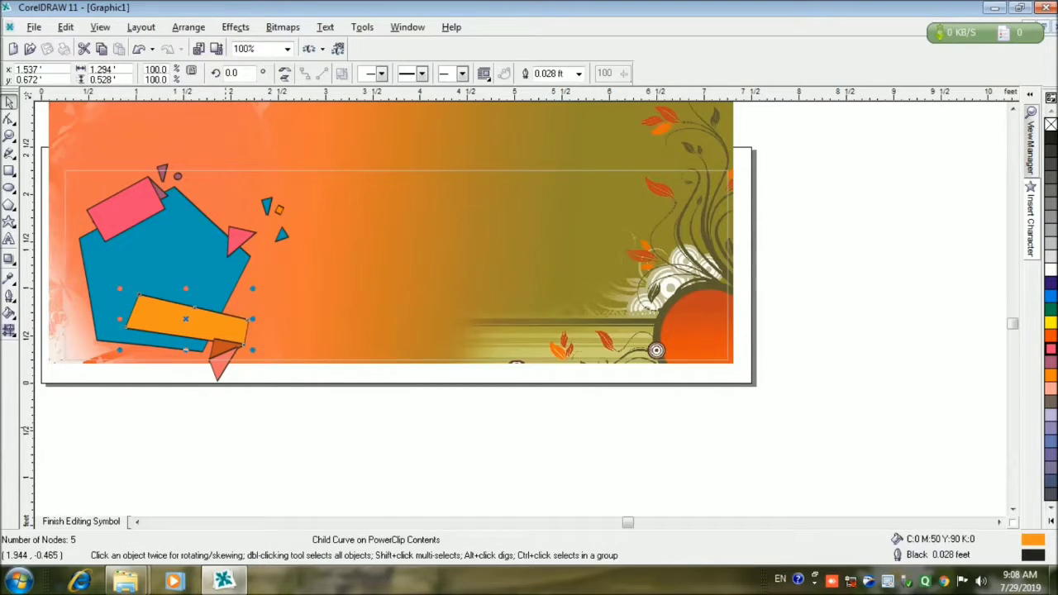
left_click(151, 313)
Step: Reduce the pentagon group's height to about 2.02 feet and shift it slightly right and up within the banner outline
left_click_drag(288, 380, 276, 368)
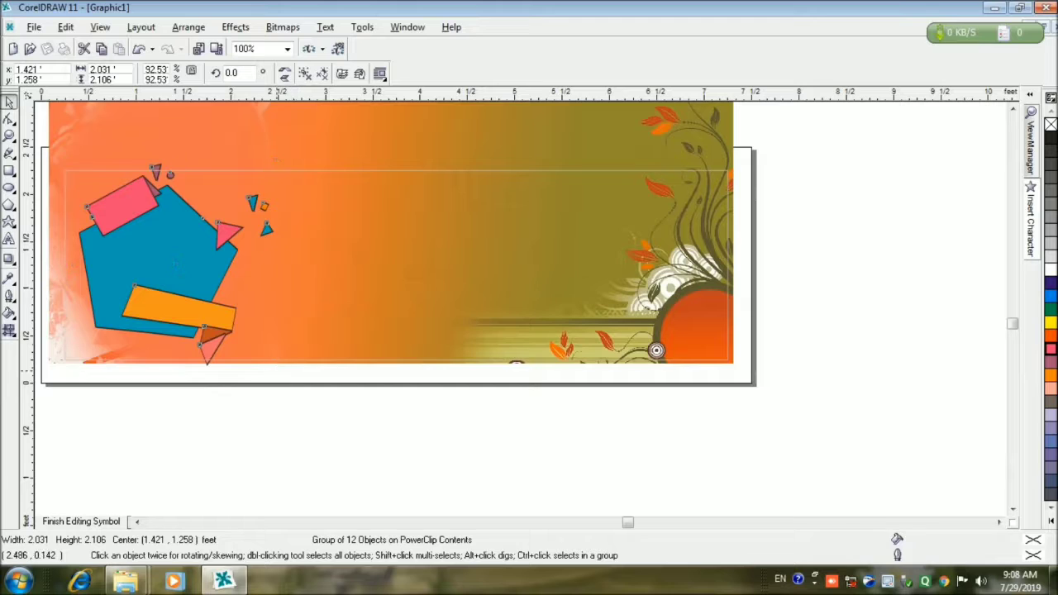
mouse_move(276, 268)
left_mouse_down()
mouse_move(286, 276)
mouse_move(292, 258)
left_mouse_up()
key("Right")
key("Right")
key("Right")
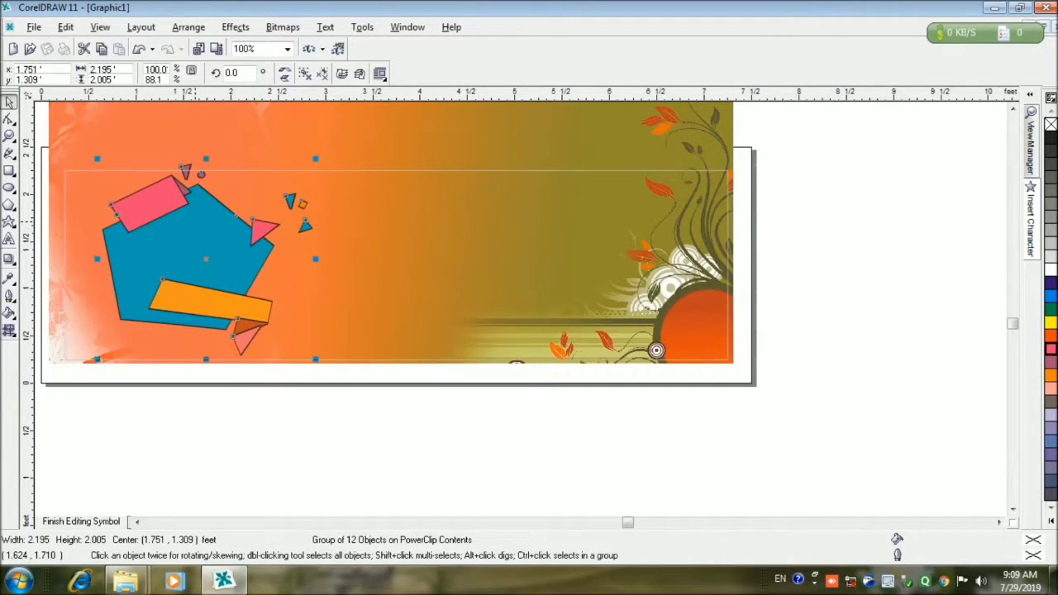
left_click_drag(206, 158, 206, 156)
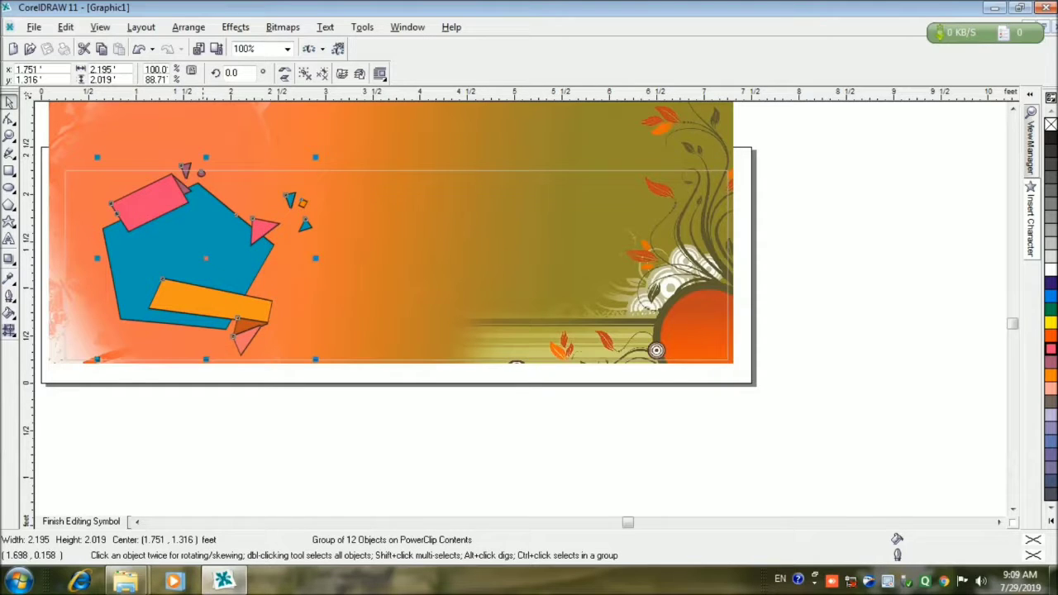
Step: Stretch the pentagon group downward to a height of about 2.18 feet, check the clipped result and reopen the PowerClip contents
left_click_drag(205, 359, 223, 373)
left_click(240, 396, "ctrl")
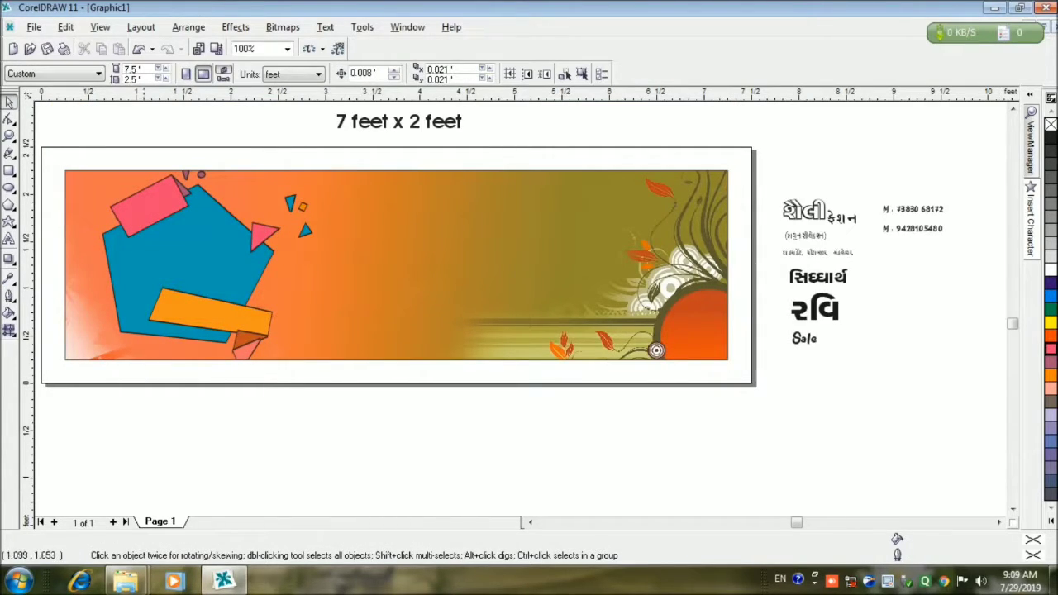
left_click(188, 190, "ctrl")
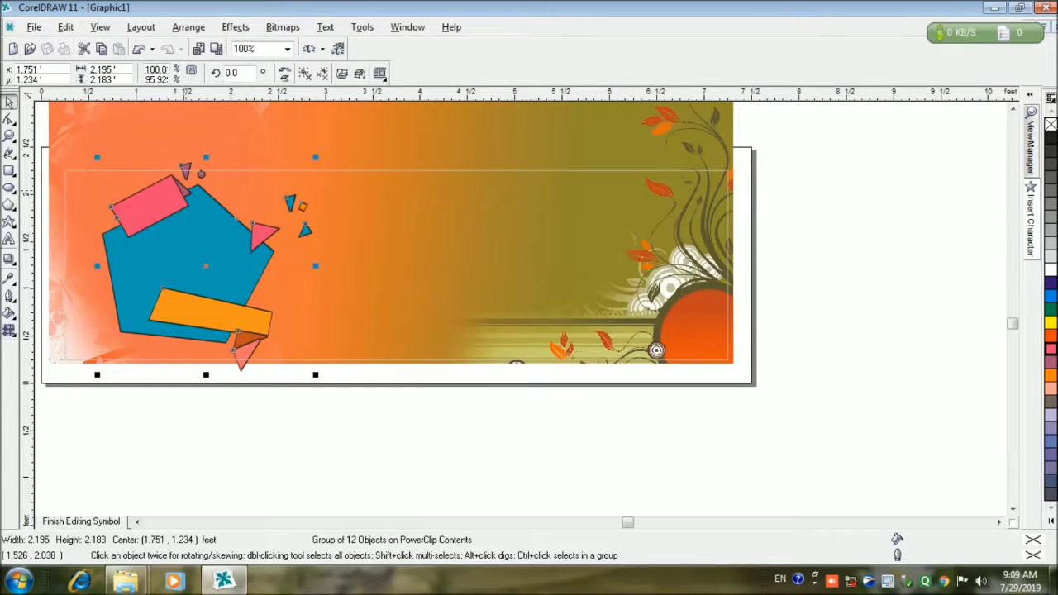
left_click(165, 202, "ctrl")
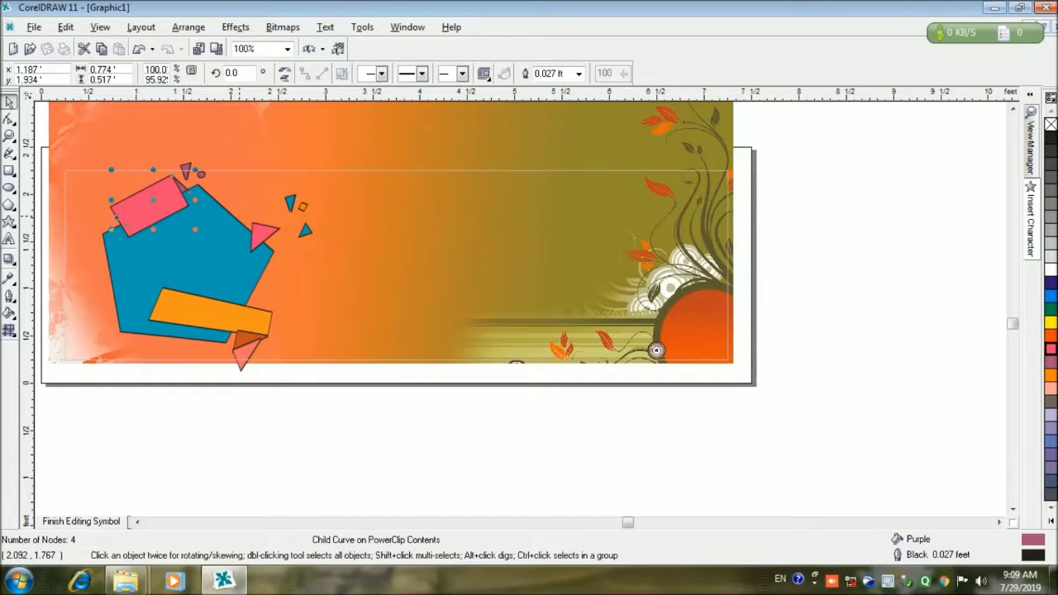
left_click(248, 339)
left_click(248, 339, "ctrl")
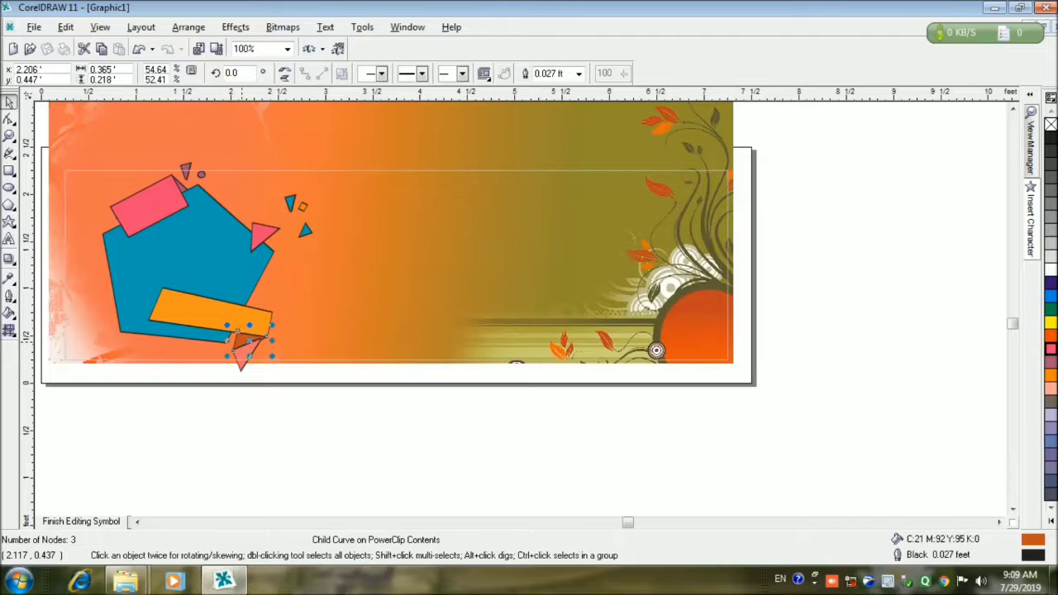
left_click(248, 339)
left_click(247, 339, "ctrl")
key("Escape")
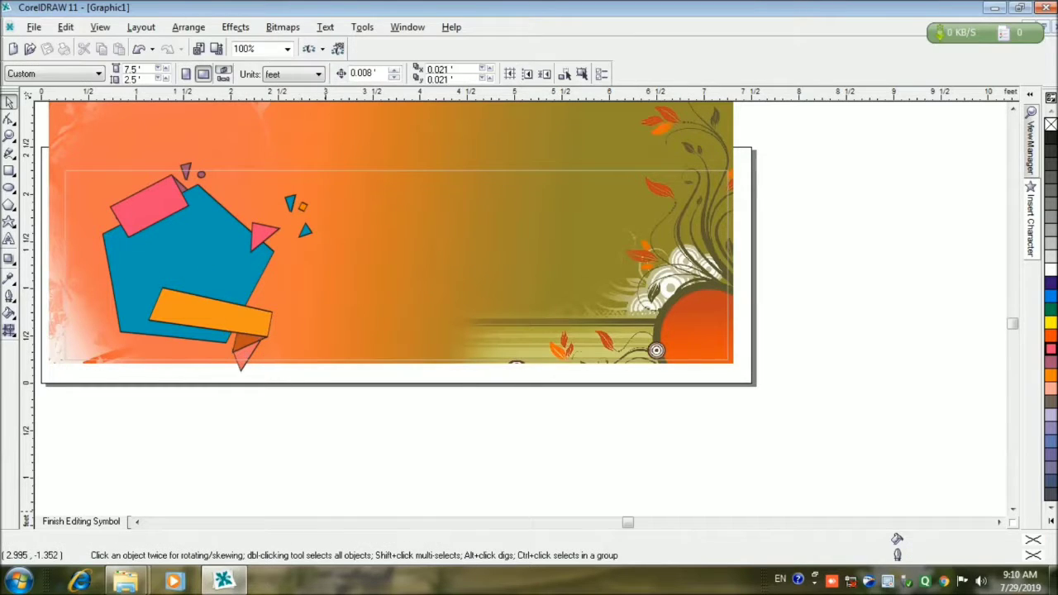
Step: Add a black drop shadow with opacity 61 and feathering 15 to the pentagon group and finish editing the PowerClip contents
left_click(175, 218)
left_click(9, 259)
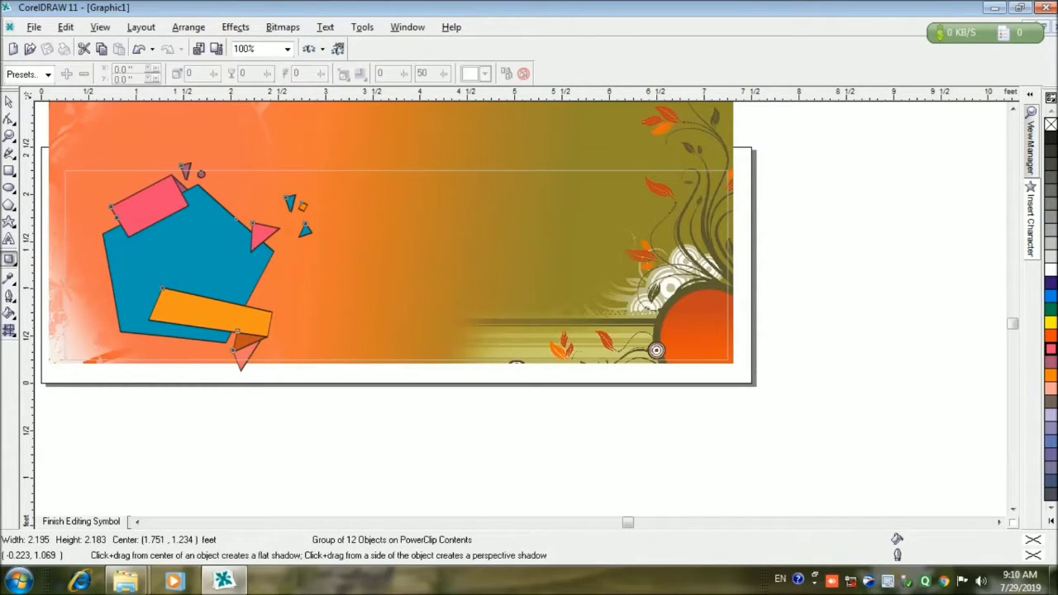
left_click_drag(190, 248, 205, 277)
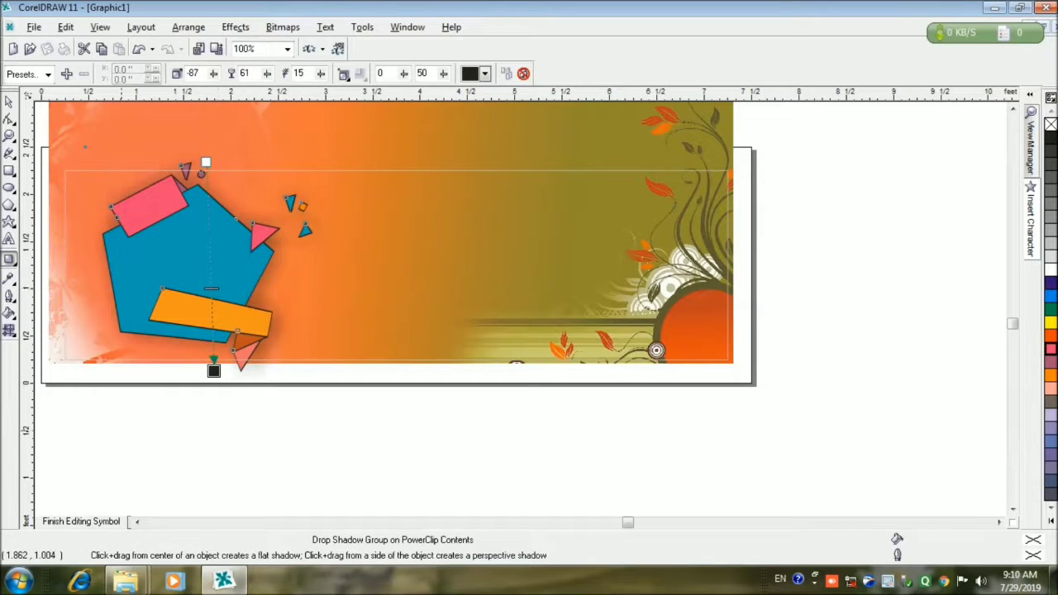
left_click(81, 520)
left_click(803, 211)
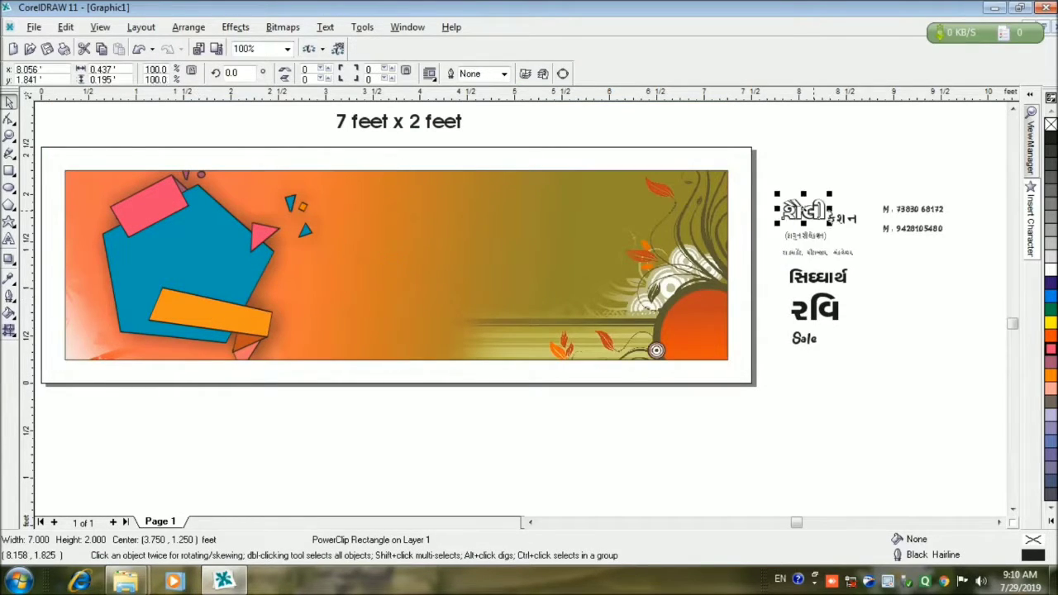
left_click_drag(804, 211, 176, 256)
key("ctrl+z")
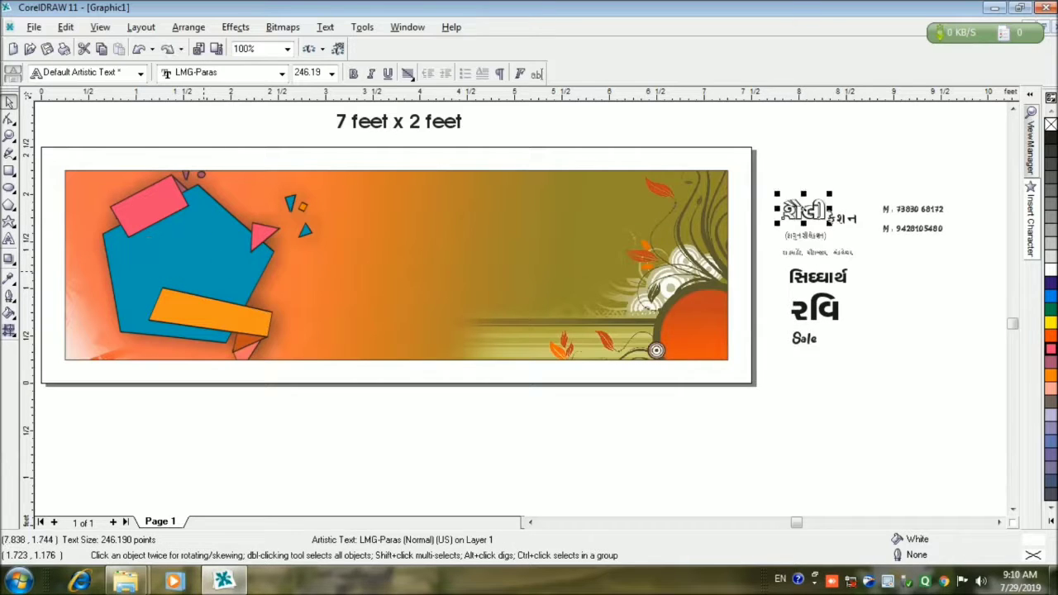
Step: Select both the white and black layers of the શૈલી title, move them onto the blue pentagon and enlarge them
key("Escape")
left_click(793, 210)
left_click(790, 222)
left_click(795, 220)
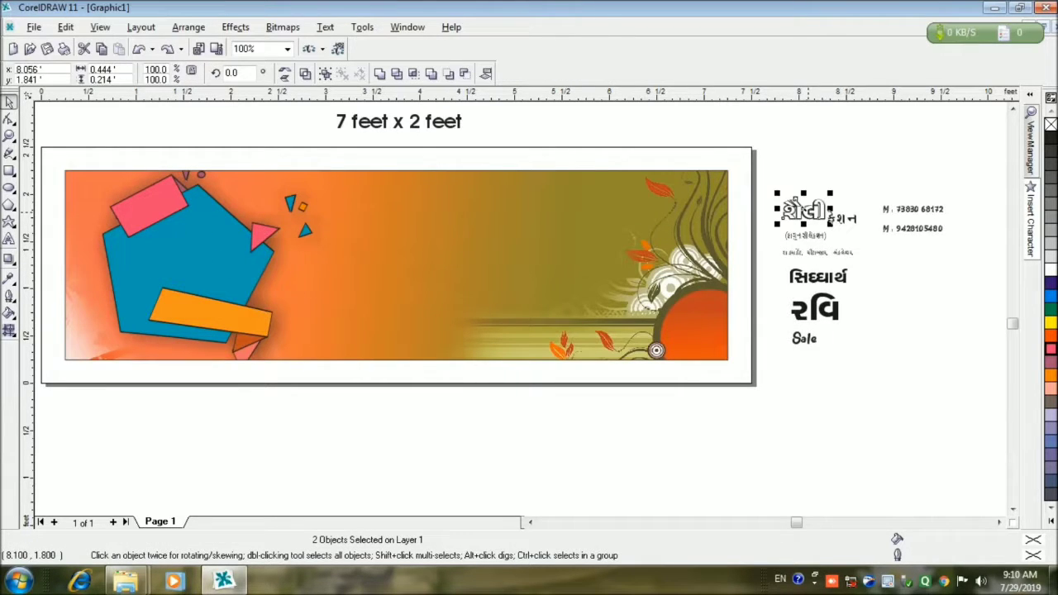
left_click_drag(795, 219, 242, 285)
key("Escape")
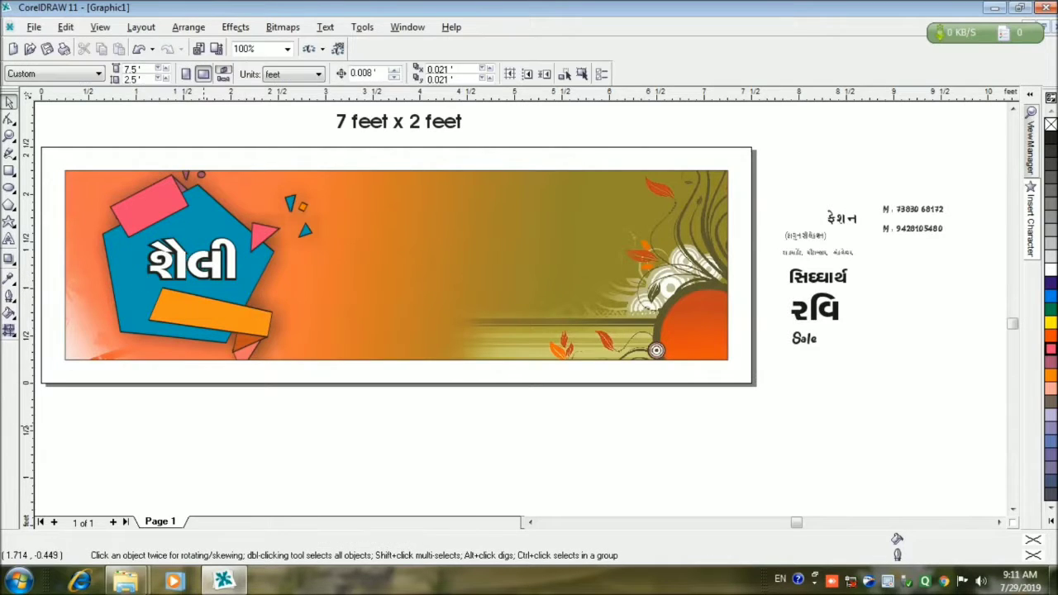
Step: Enlarge the two-layer શૈલી title on the pentagon to about 1.19 feet wide
left_click(191, 258)
key("Escape")
left_click(191, 258)
key("Escape")
left_click(191, 259)
left_click_drag(240, 234, 253, 225)
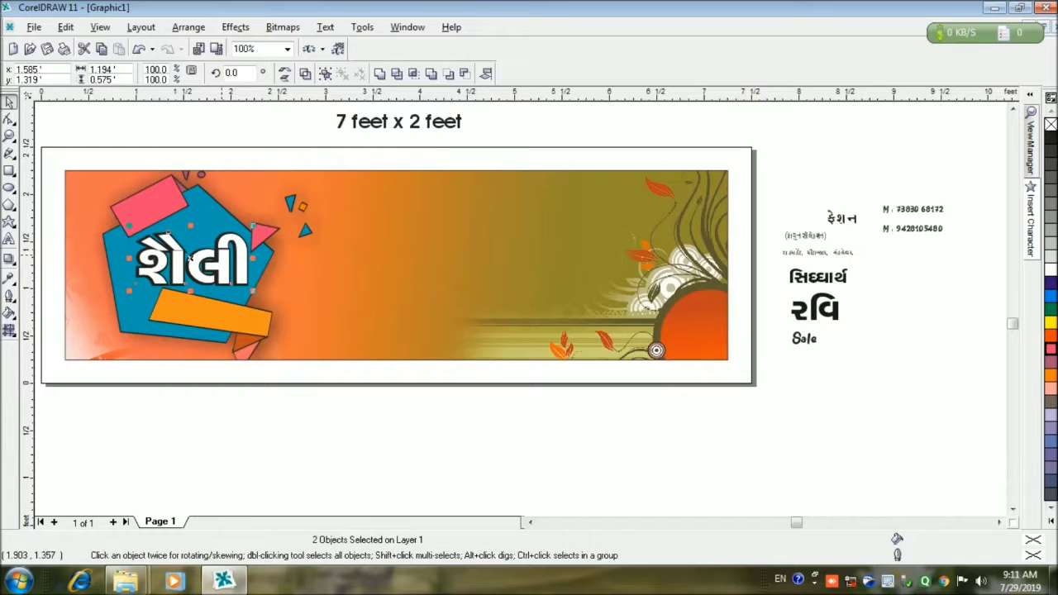
Step: Rotate the શૈલી title to about 9.8 degrees, size it to about 1.32 feet wide and position it within the pentagon
left_click(191, 259)
left_click_drag(248, 285, 281, 273)
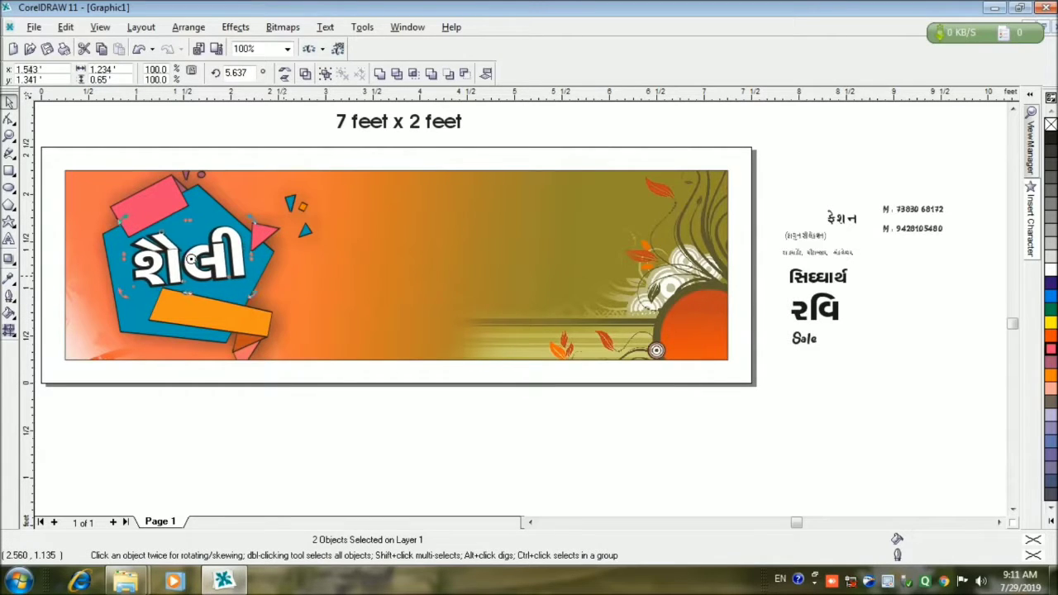
left_click_drag(191, 259, 188, 260)
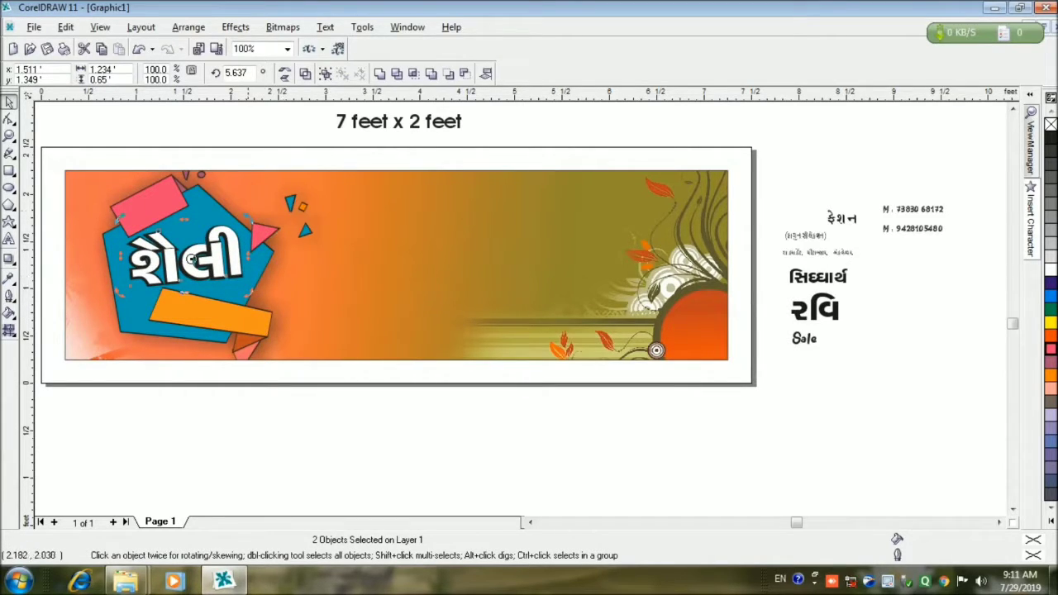
left_click_drag(248, 294, 257, 268)
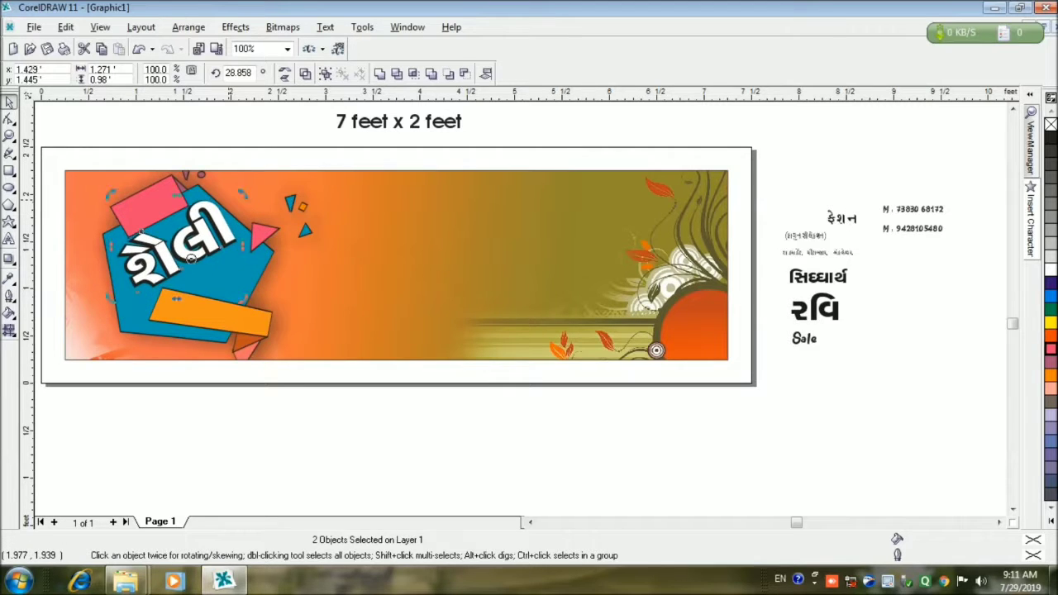
left_click_drag(191, 259, 188, 263)
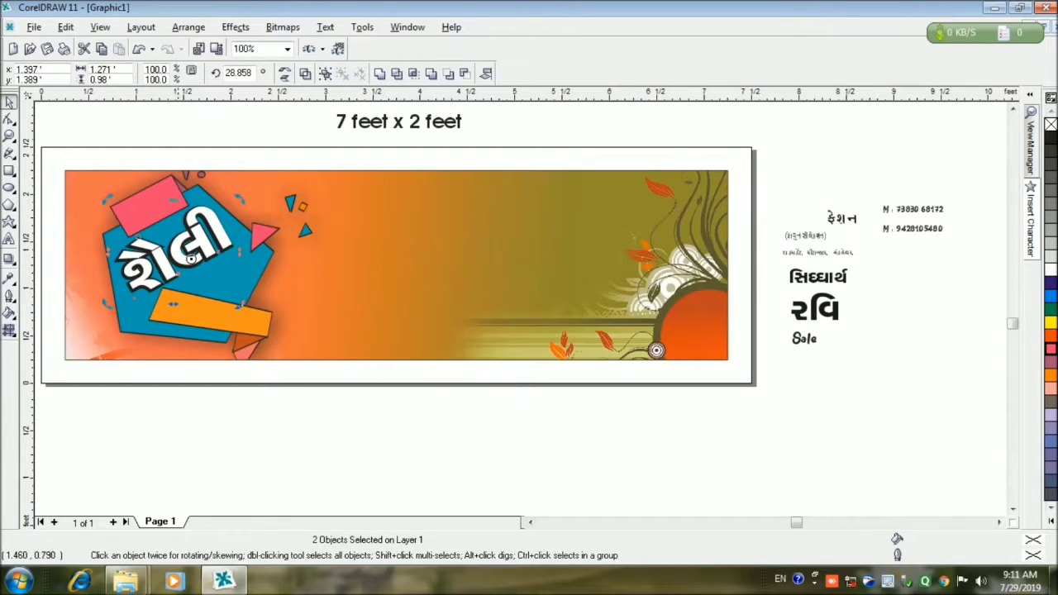
left_click_drag(239, 304, 289, 327)
left_click_drag(186, 265, 186, 262)
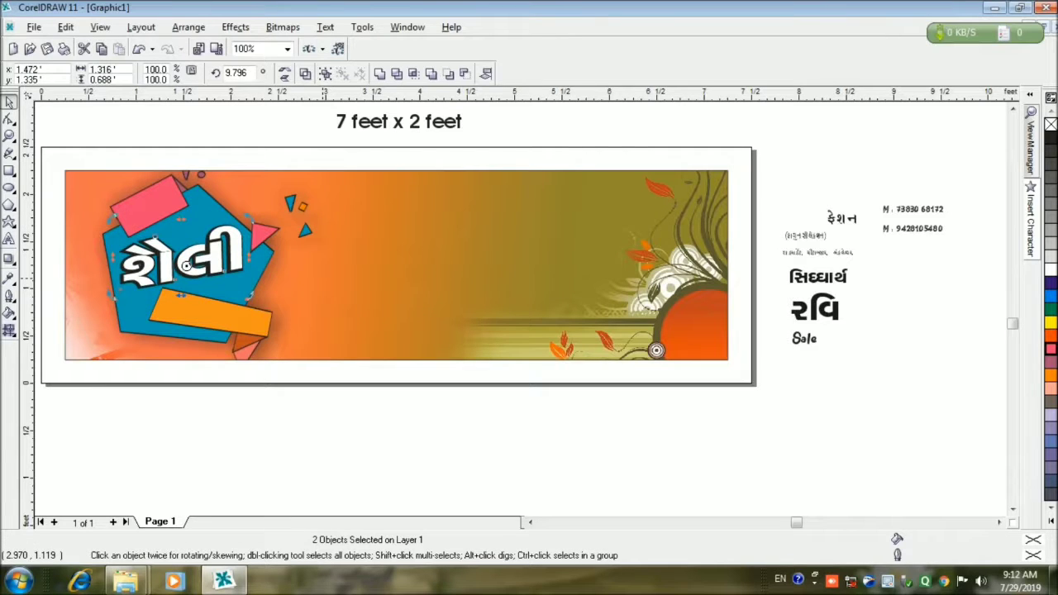
Step: Turn the શૈલી title's black layer into a curve-based block shadow behind the white lettering and shift it slightly down
key("Escape")
left_click(180, 258)
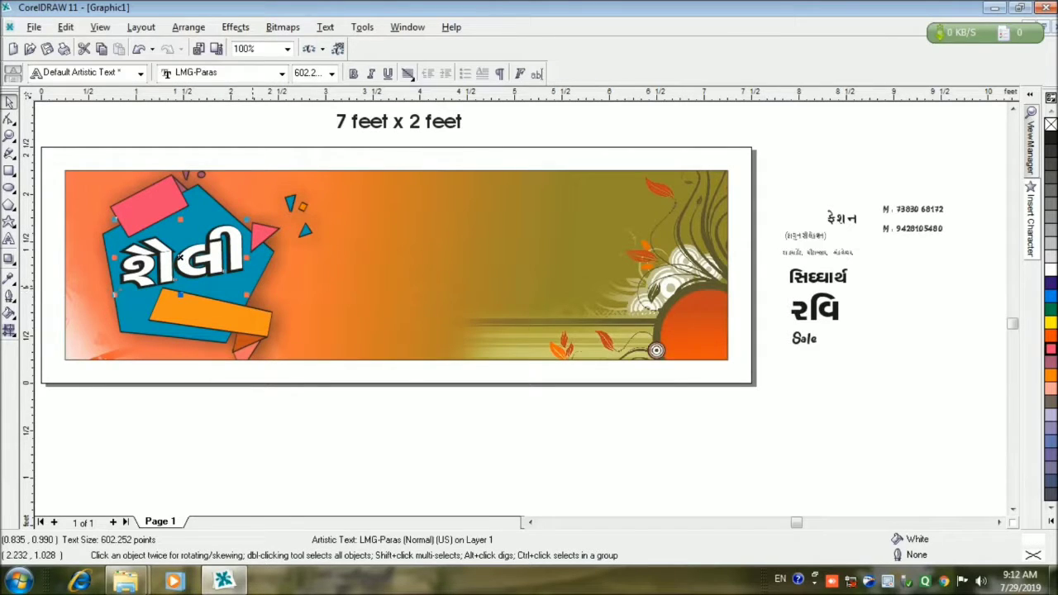
key("ctrl+q")
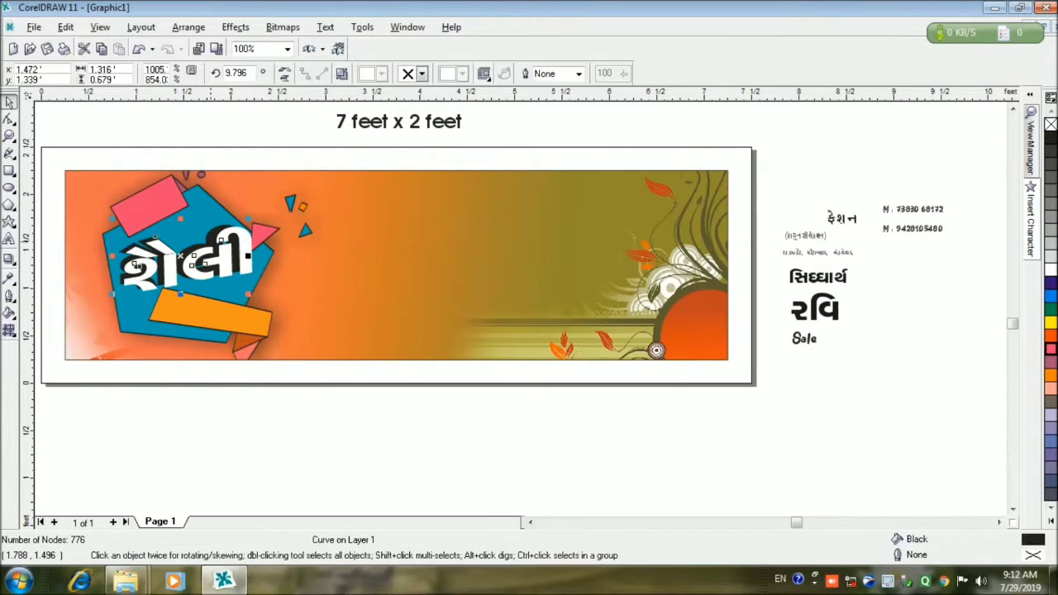
left_click_drag(186, 262, 187, 261)
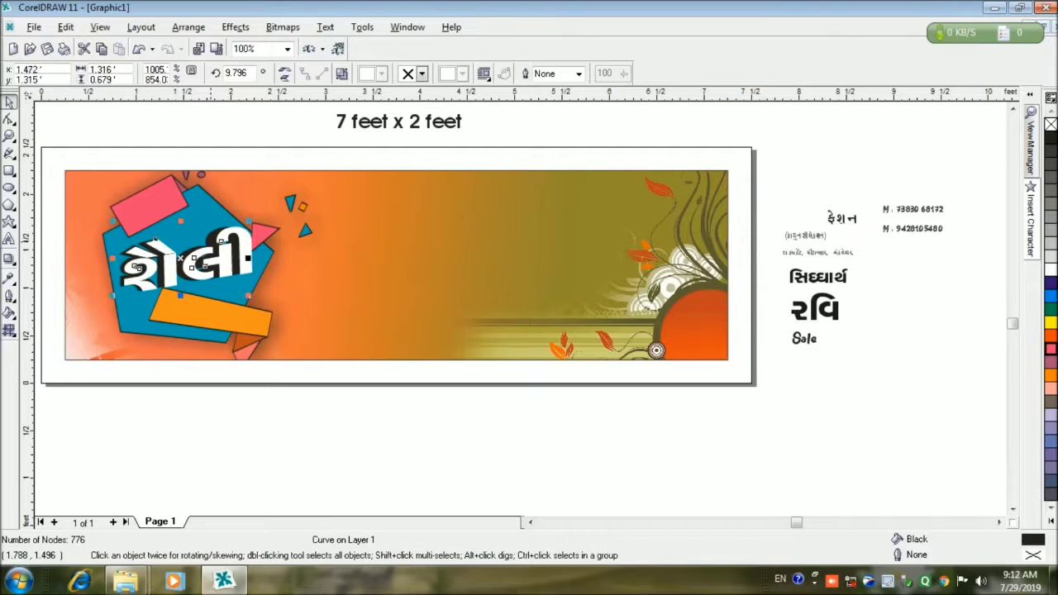
key("Escape")
Step: Move the ફેશન text onto the orange strip, enlarge it to about 376 points and slant it to match the strip
left_click(842, 217)
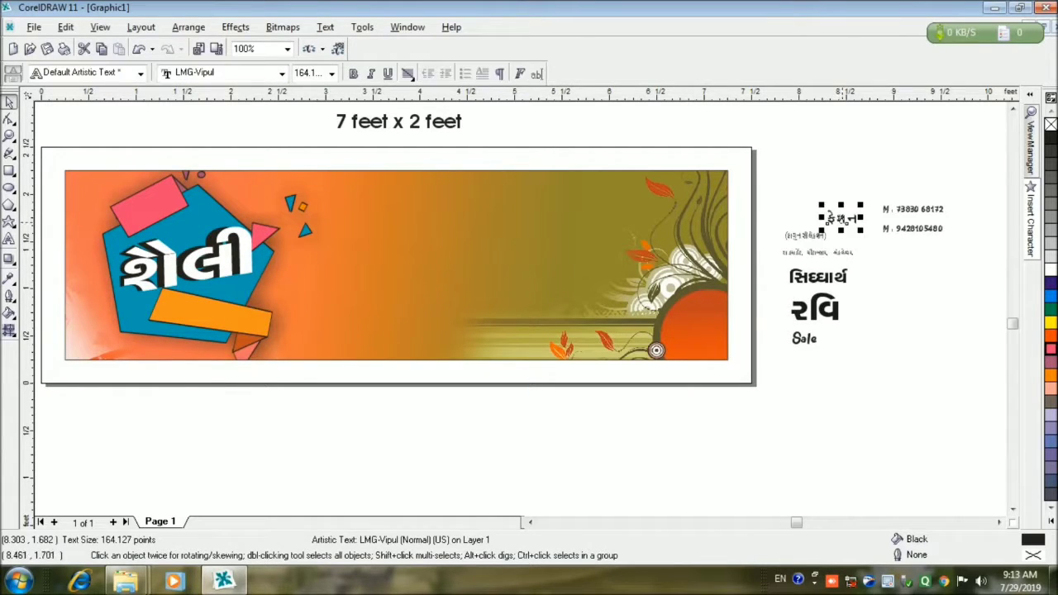
left_click_drag(841, 217, 224, 336)
left_click(220, 314)
left_click(250, 337)
left_click(219, 316)
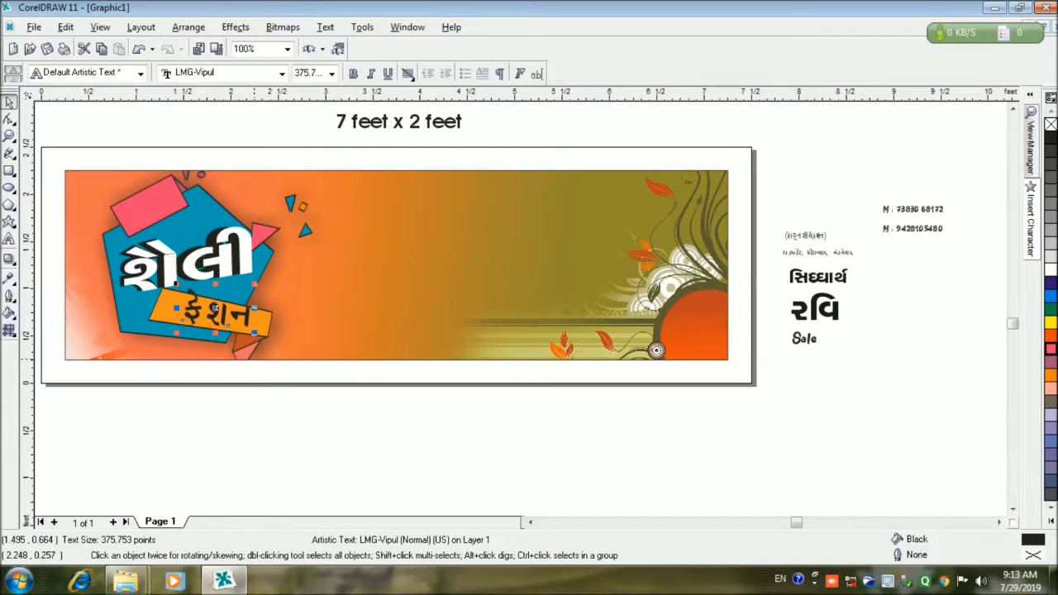
key("Escape")
Step: Fill the ફેશન text on the orange strip with magenta and make it bold
left_click(213, 308)
left_click(1050, 350)
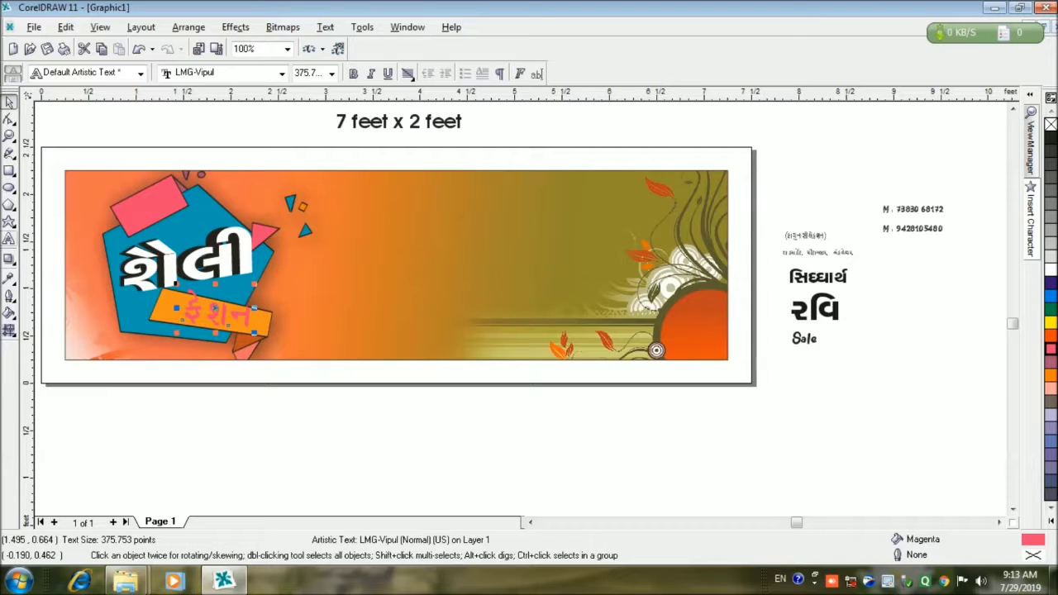
left_click(353, 74)
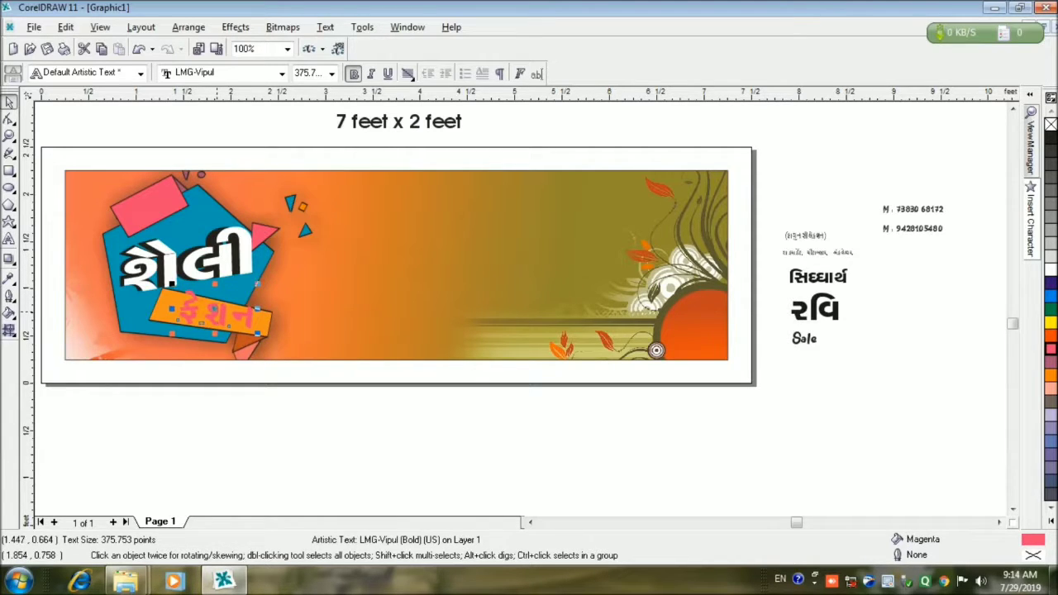
Step: Preview the LMG fonts for the ફેશન text and try LMG-Usha Wide
left_click(281, 73)
key("Up")
key("Up")
key("Up")
key("Up")
key("Up")
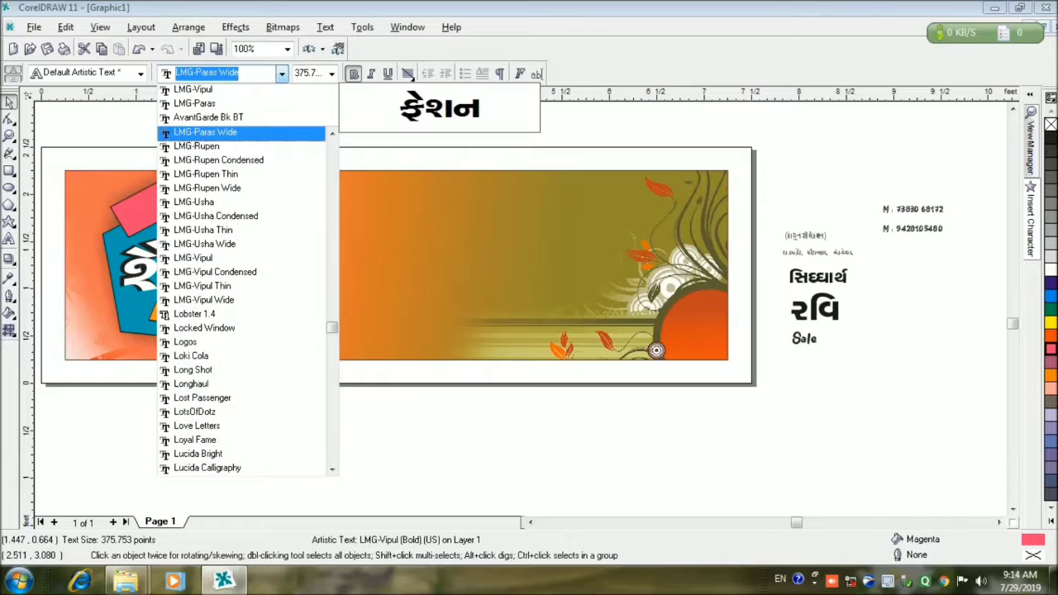
key("Up")
key("Up")
key("Up")
key("Up")
key("Up")
key("Up")
key("Up")
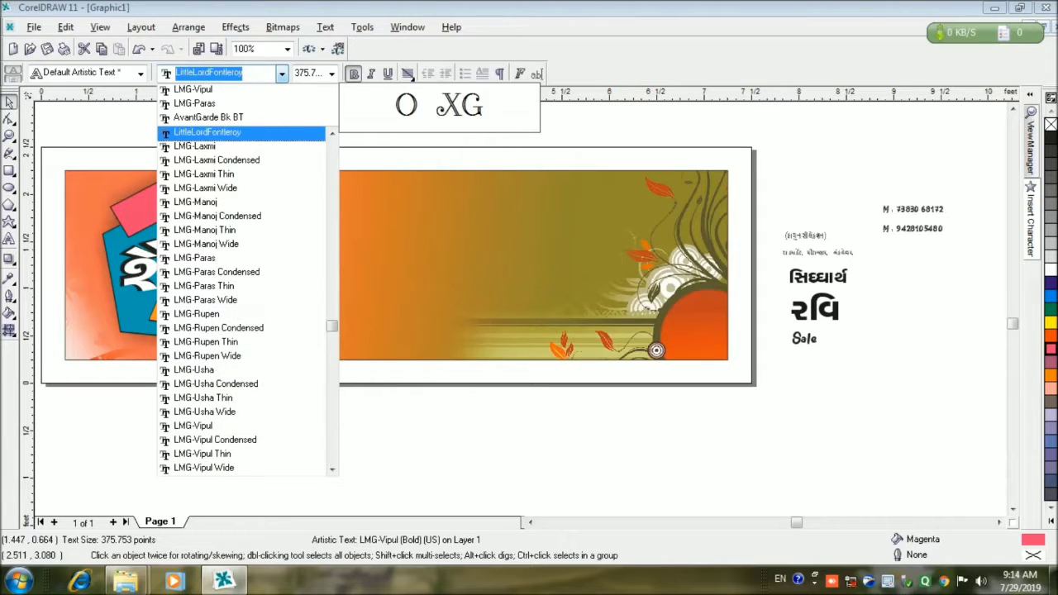
key("Down")
key("Down")
key("Down")
key("Down")
key("Down")
key("Down")
key("Down")
key("Down")
key("Down")
key("Down")
key("Down")
key("Down")
key("Down")
key("Down")
key("Down")
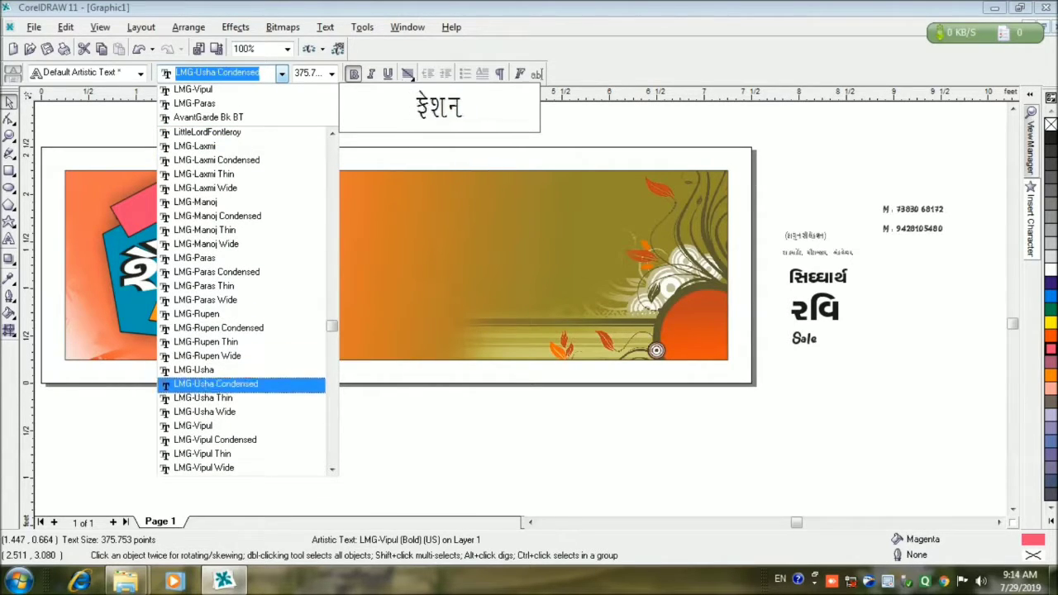
key("Down")
key("Down")
key("Down")
key("Down")
key("Down")
key("Down")
key("Down")
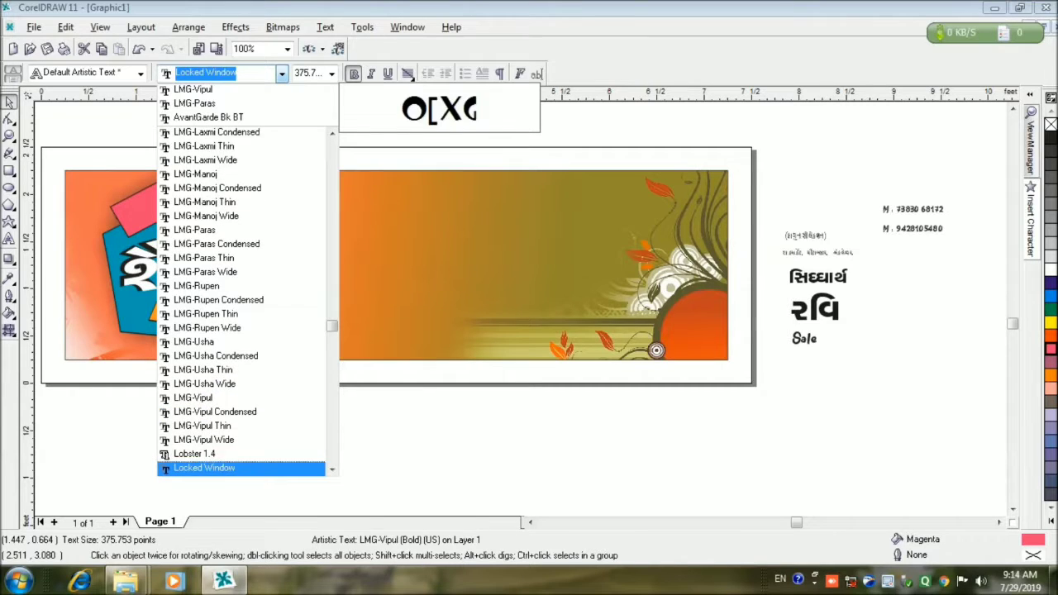
key("Up")
key("Up")
key("Up")
key("Up")
key("Up")
key("Up")
key("Up")
key("Down")
key("Return")
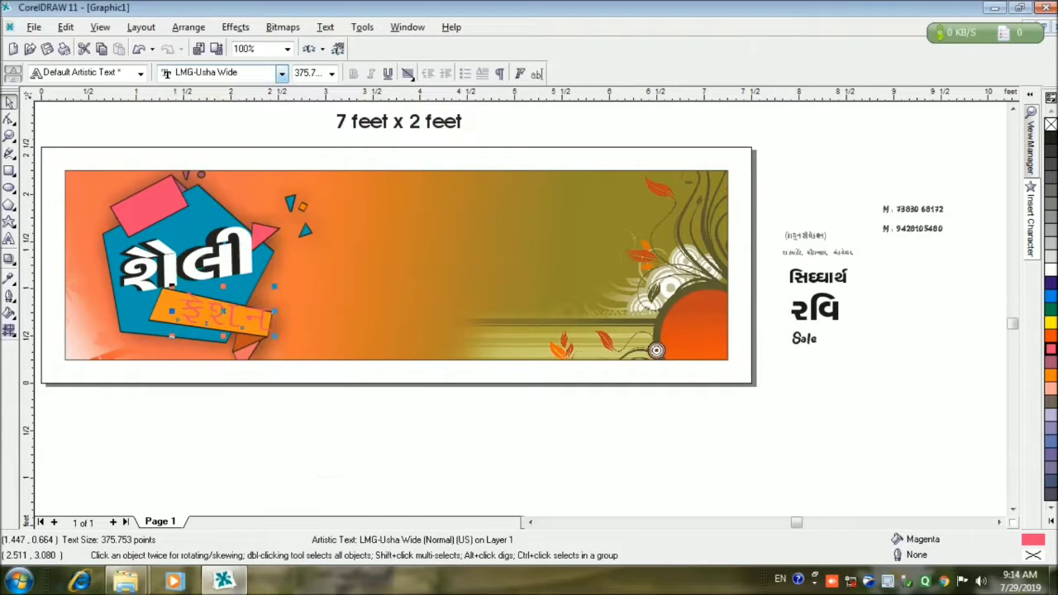
Step: Set the ફેશન text's font to LMG-Paras Wide
key("alt+Down")
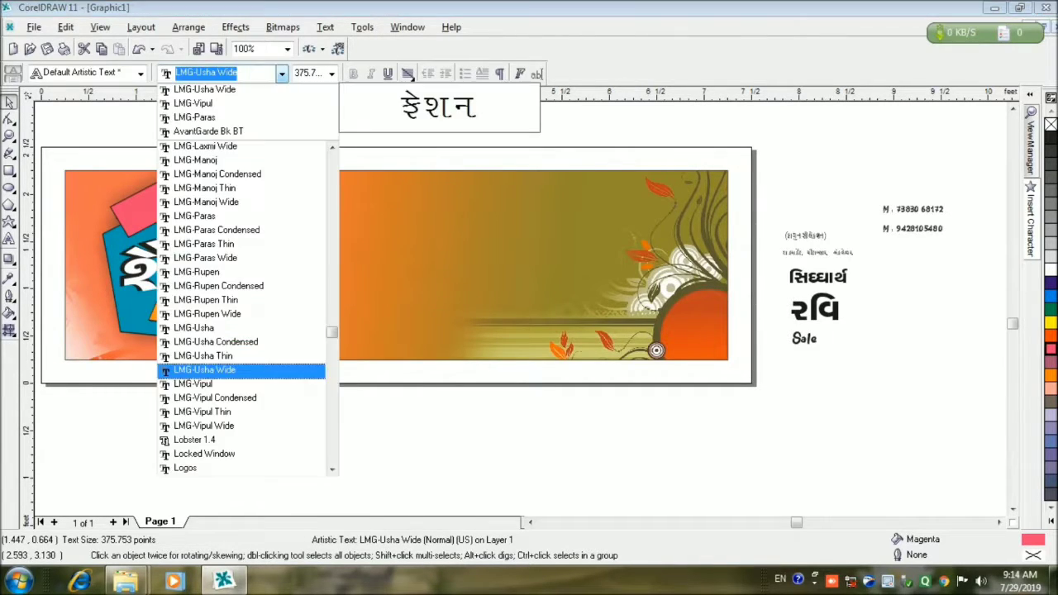
key("Up")
key("Up")
key("Up")
key("Up")
key("Up")
key("Up")
key("Up")
key("Up")
key("Return")
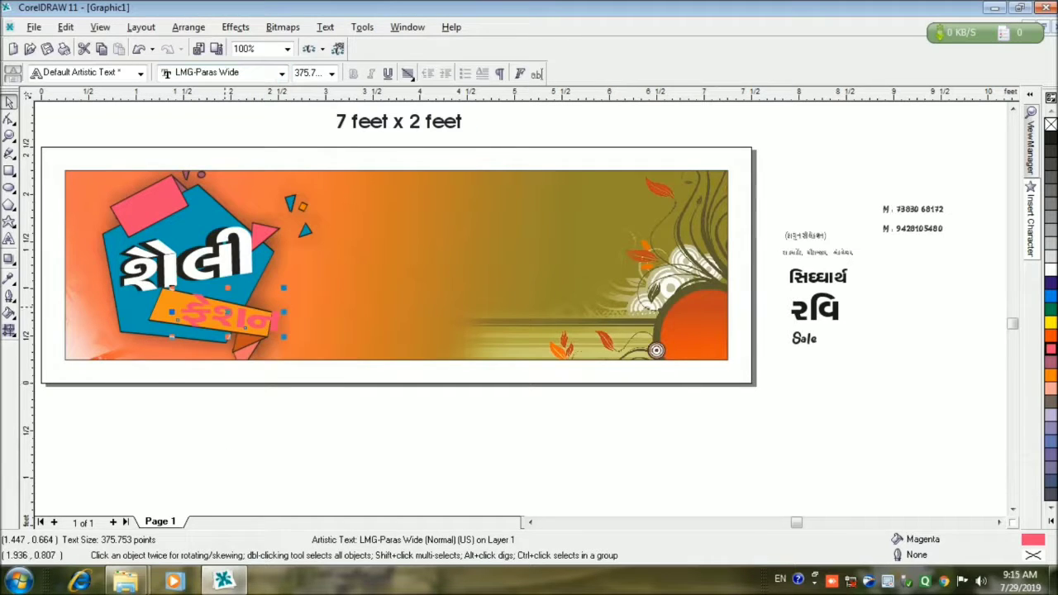
Step: Give the ફેશન text a white 0.028 ft outline placed behind the fill and scaled with the image
scroll(232, 316, "up", 1)
key("F12")
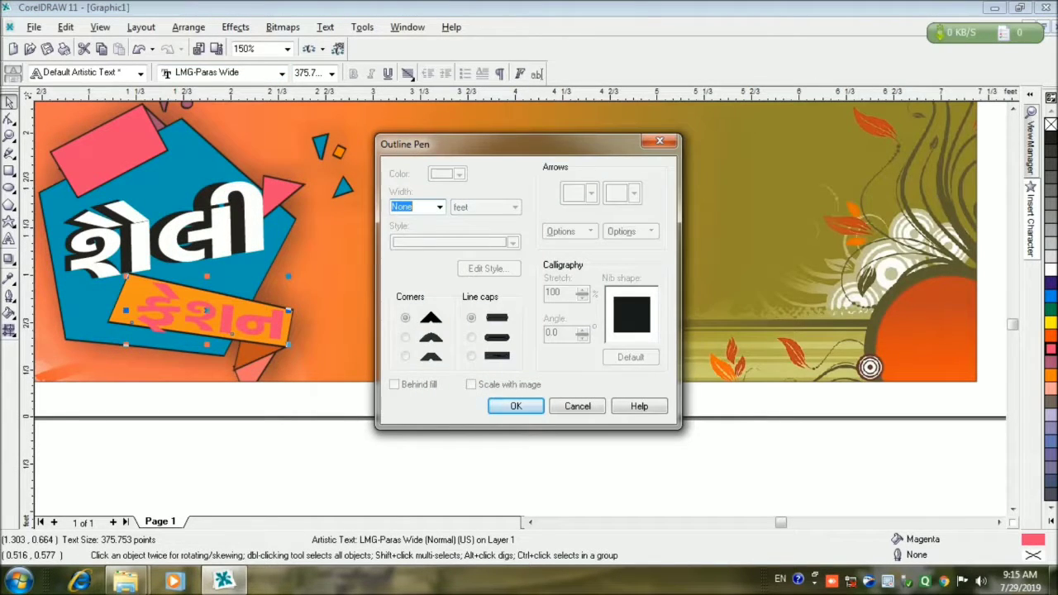
key("alt+Down")
key("Down")
key("Down")
key("Down")
key("Down")
key("Down")
key("Down")
key("Return")
key("shift+Tab")
key("alt+Down")
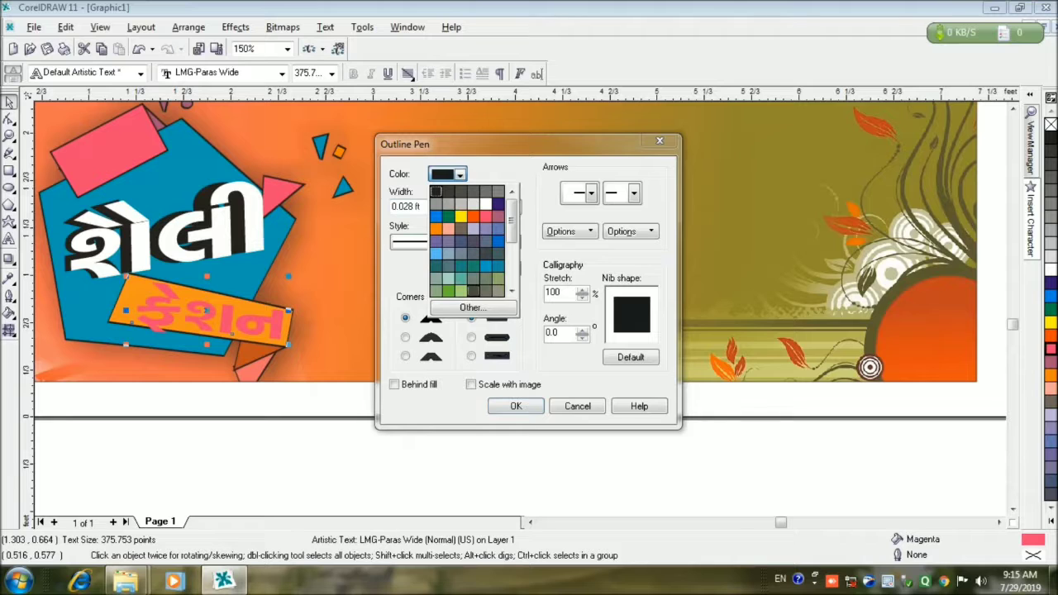
key("Down")
key("Right")
key("Right")
key("Right")
key("Right")
key("Return")
key("alt+b")
key("alt+i")
key("Return")
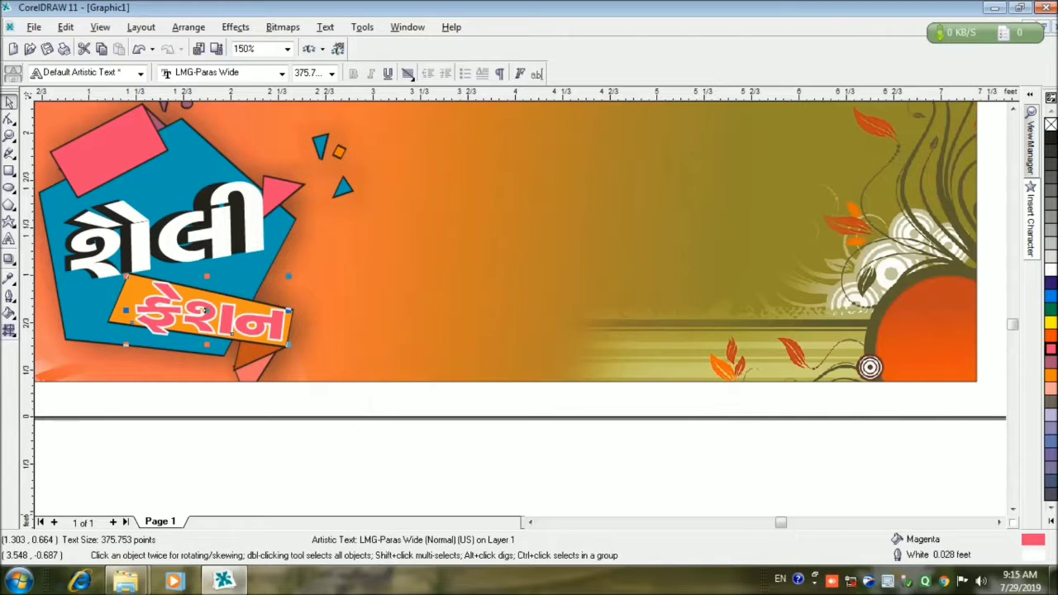
Step: Shrink the outlined ફેશન text to about 278 points so it fits inside the orange strip
key("Escape")
left_click(187, 330)
left_click_drag(126, 343, 145, 336)
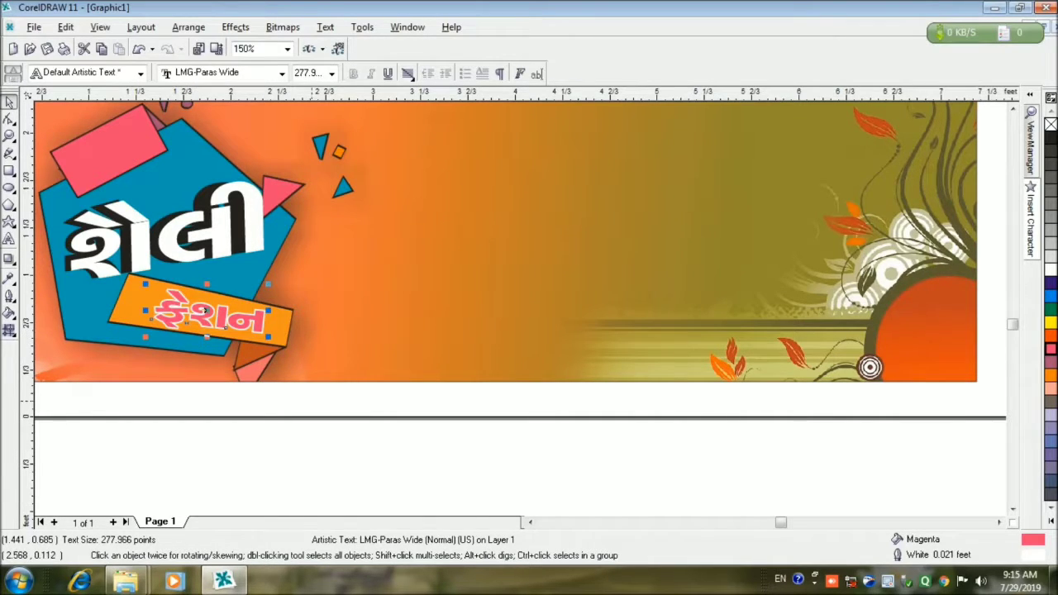
Step: Rotate the ફેશન text slightly clockwise to follow the slope of the orange strip
left_click(205, 310)
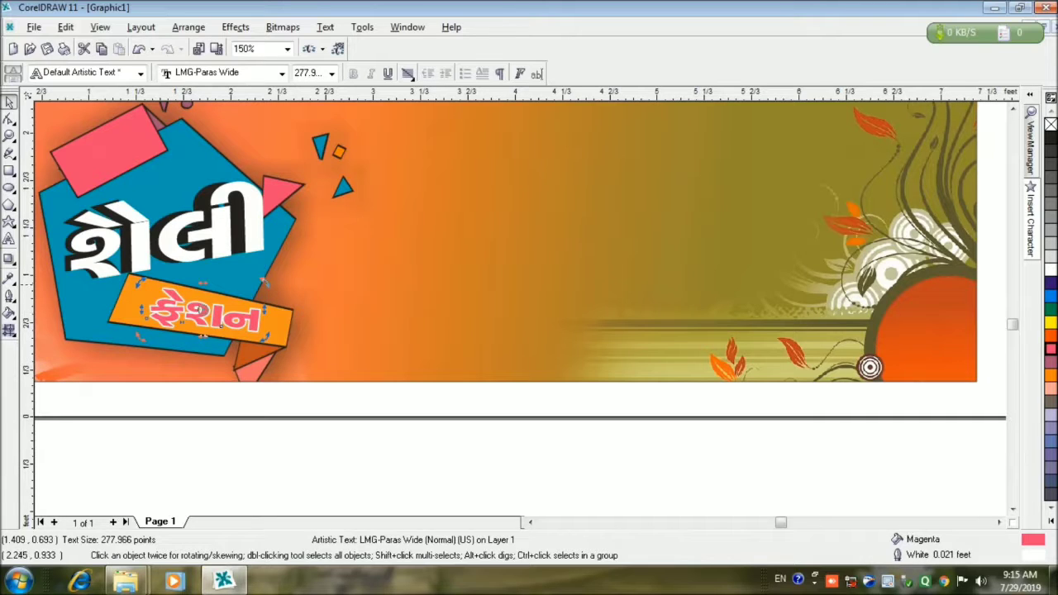
mouse_move(265, 284)
left_mouse_down()
mouse_move(288, 305)
mouse_move(269, 295)
left_mouse_up()
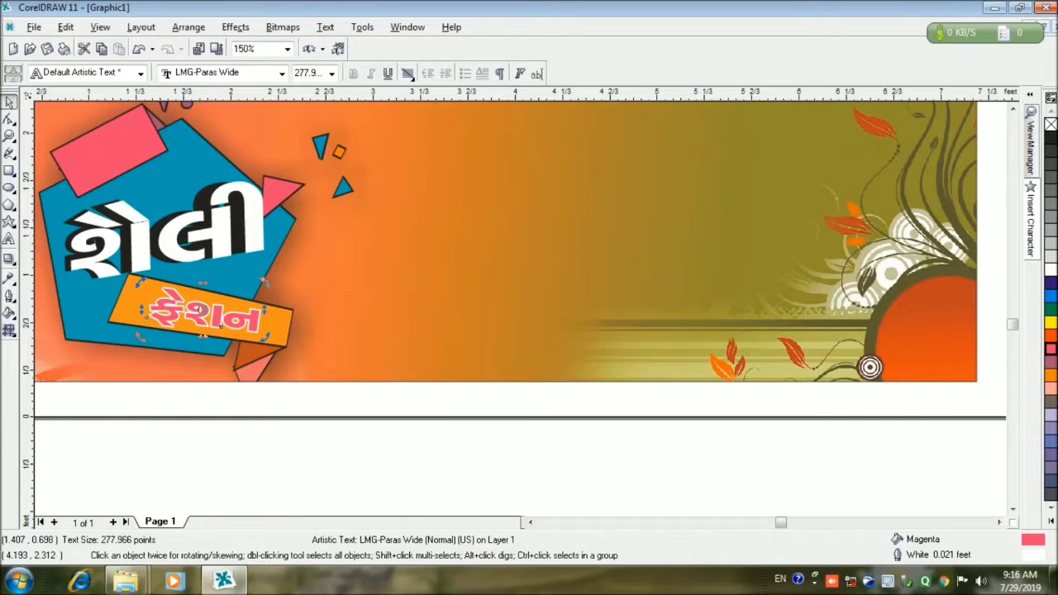
Step: Try a drop shadow running across the ફેશન text and undo it
left_click(9, 259)
left_click_drag(146, 310, 261, 312)
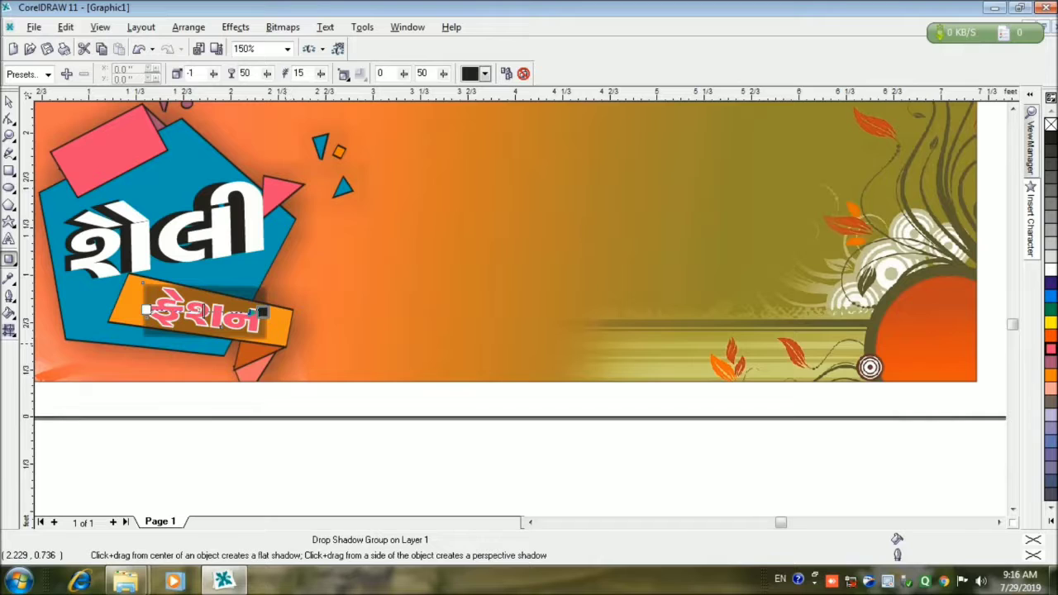
key("ctrl+z")
key("space")
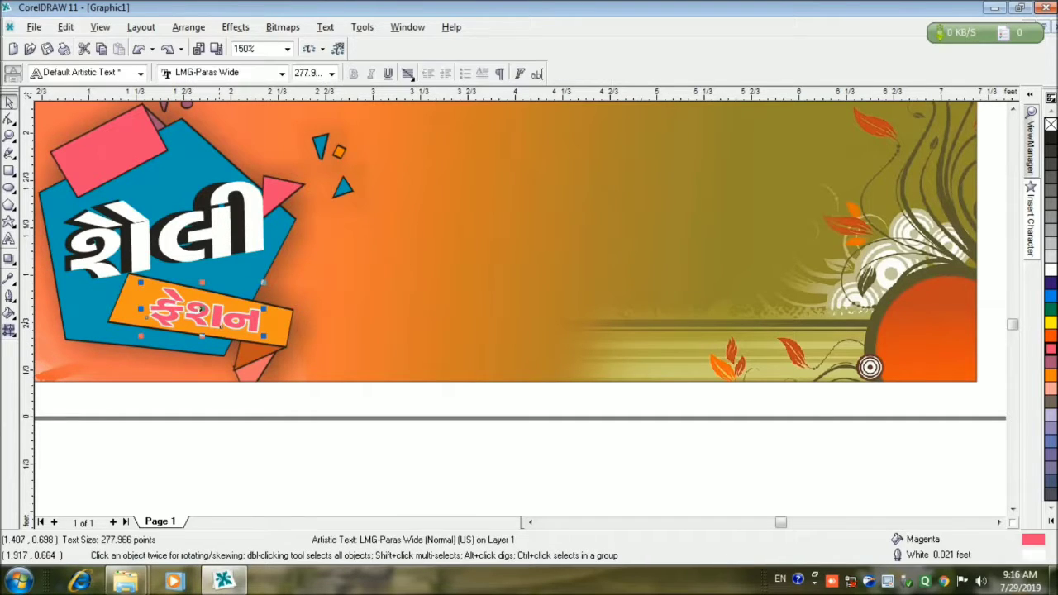
Step: Group the white શેલી text with its black backing shape and enlarge the group to about 1.56 ft wide
key("Escape")
key("z")
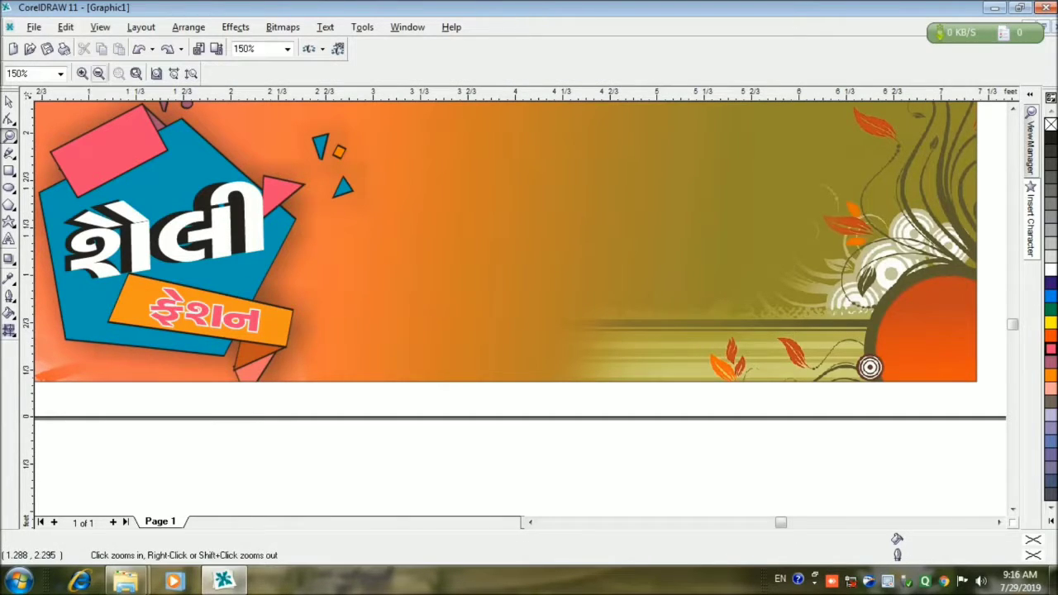
key("F3")
left_click_drag(49, 190, 562, 413)
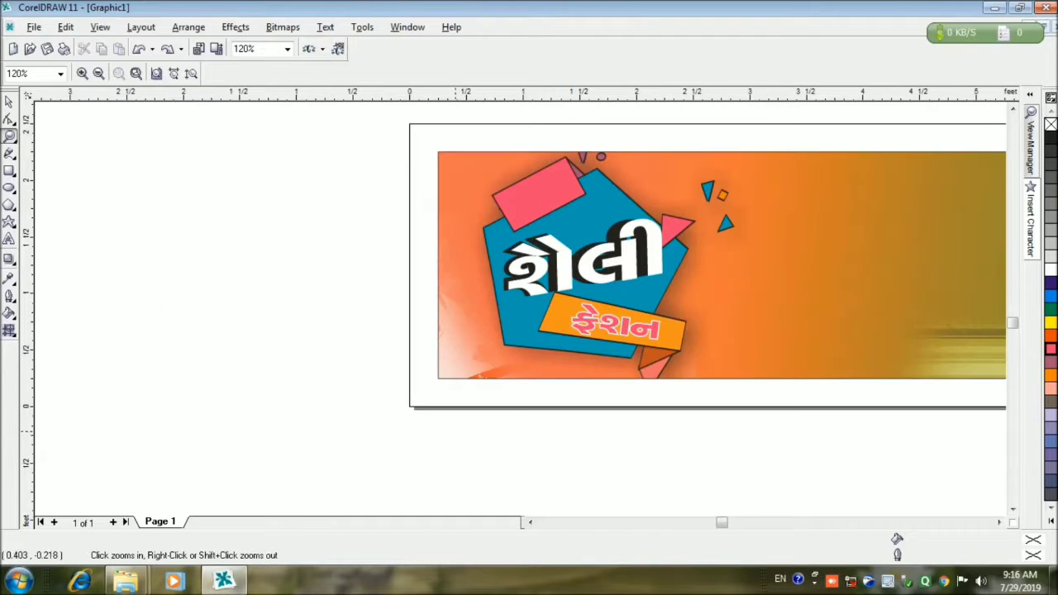
left_click_drag(355, 140, 793, 397)
key("space")
left_click(660, 291)
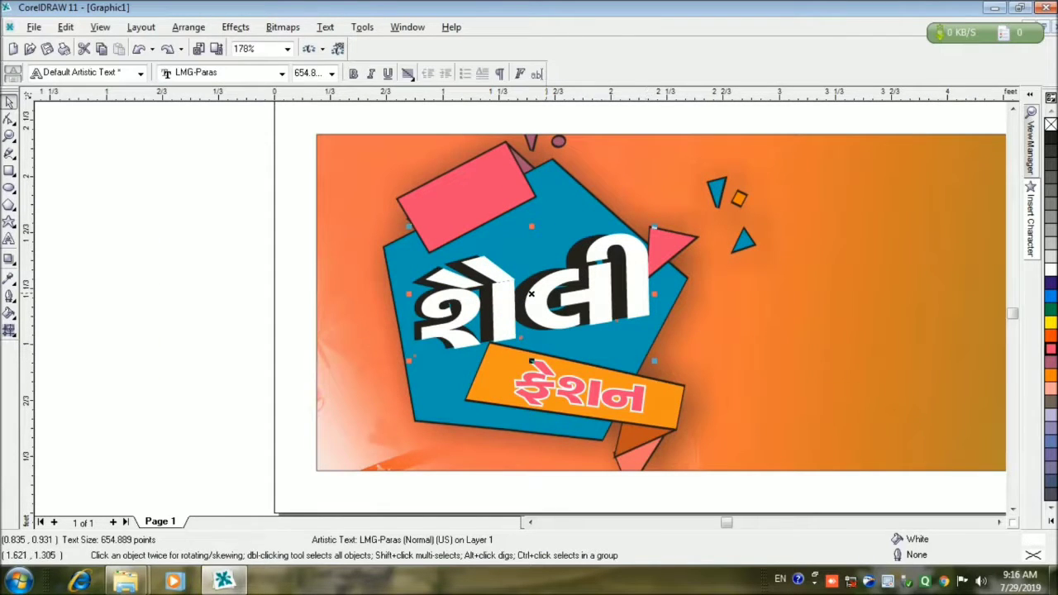
left_click_drag(208, 196, 665, 368)
key("ctrl+g")
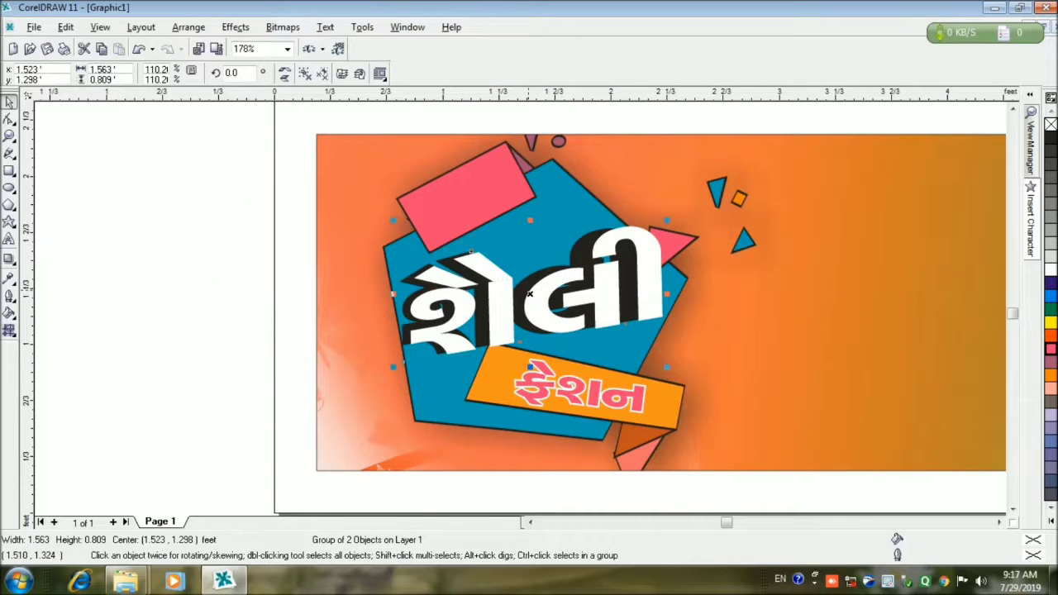
Step: Move the શેલી group left past the pentagon's edge and enlarge it to about 1.64 ft wide
left_click_drag(529, 291, 495, 292)
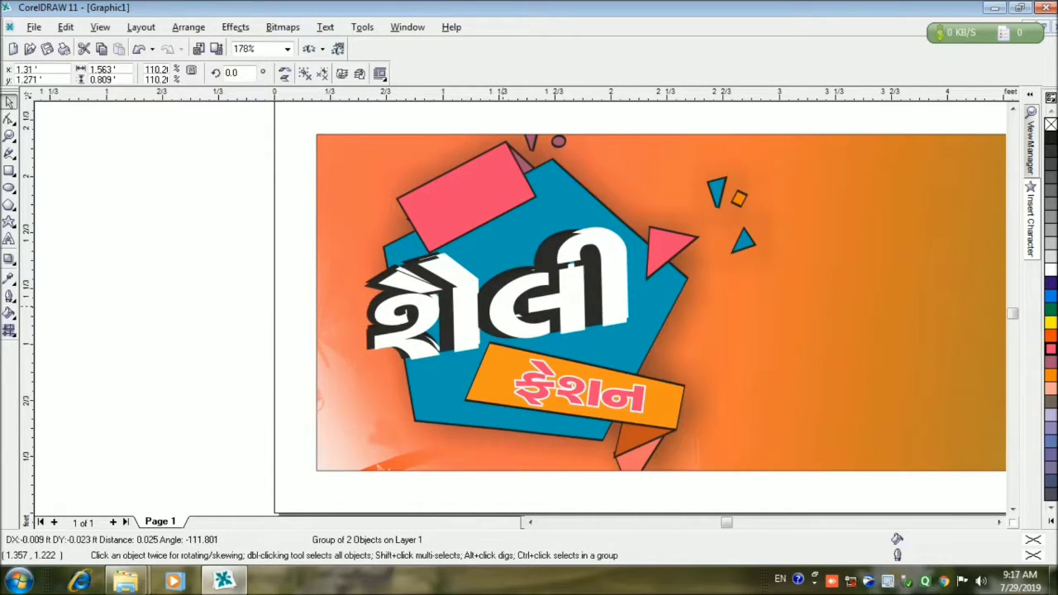
left_click_drag(633, 367, 638, 374)
left_click_drag(574, 280, 579, 279)
left_click_drag(520, 395, 522, 396)
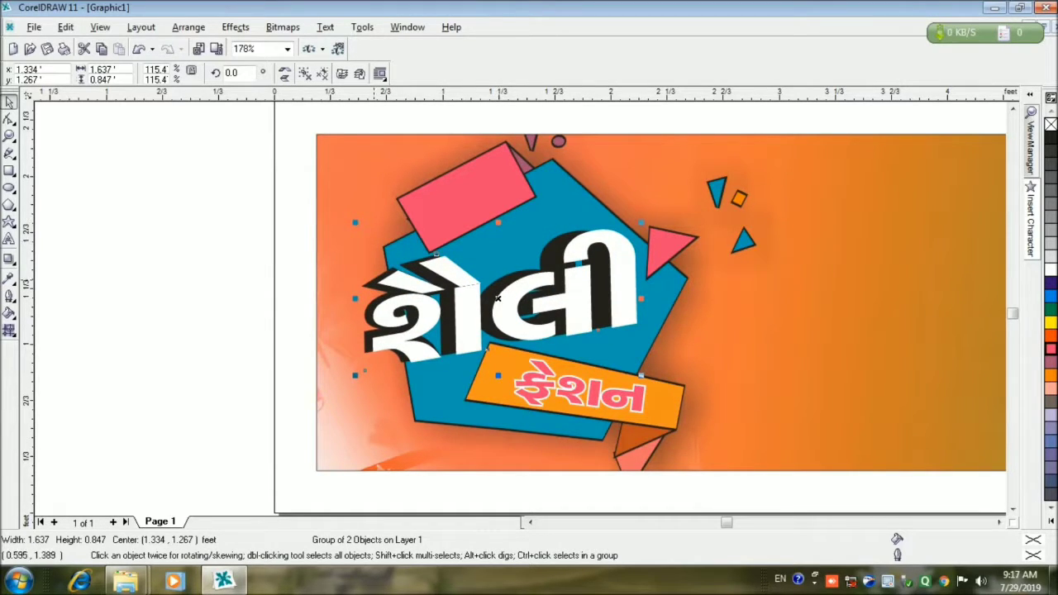
Step: Select only the white શેલી text inside its group, try a yellow fill and change it to orange-red
left_click(512, 306, "ctrl")
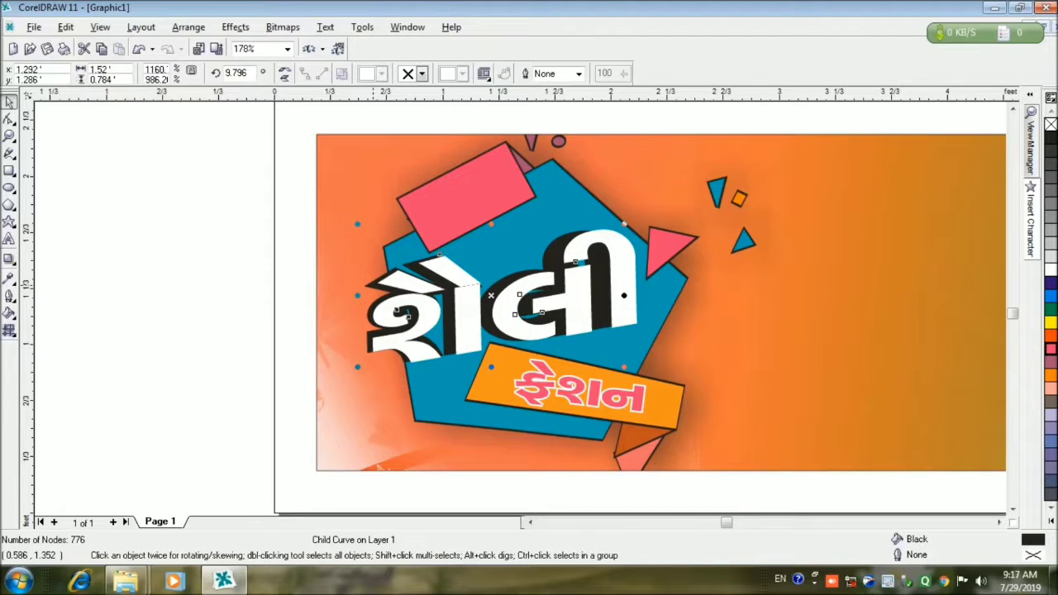
left_click(372, 111)
left_click(430, 314)
left_click(430, 314, "ctrl")
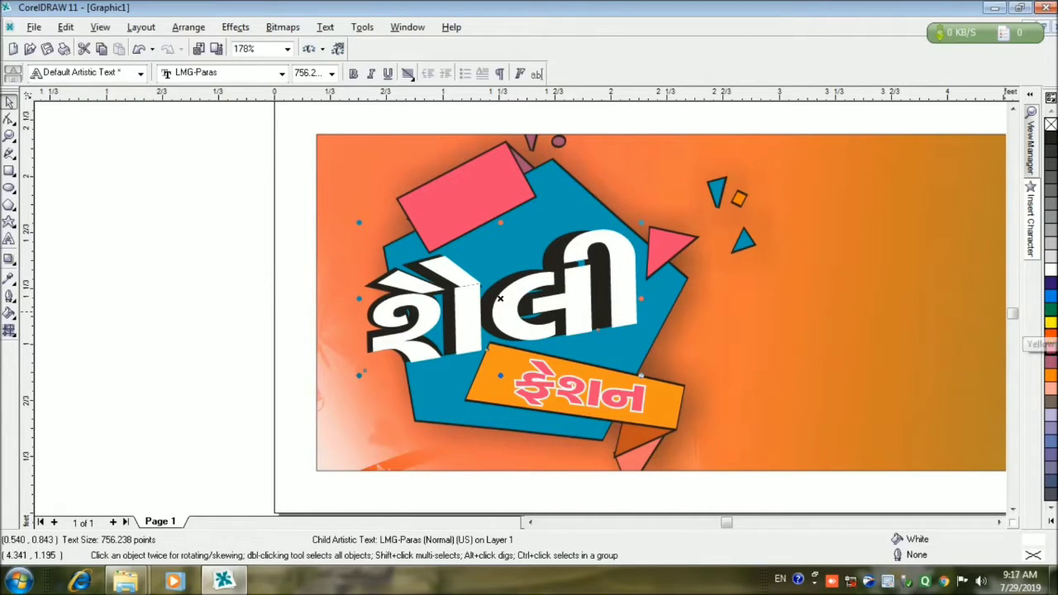
left_click(1049, 324)
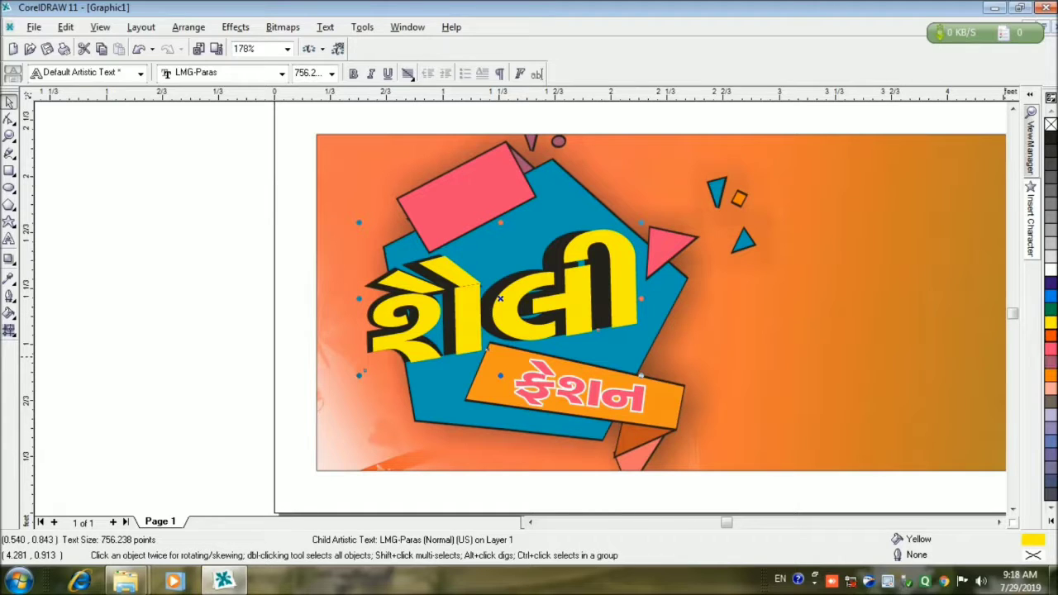
left_click(1050, 336)
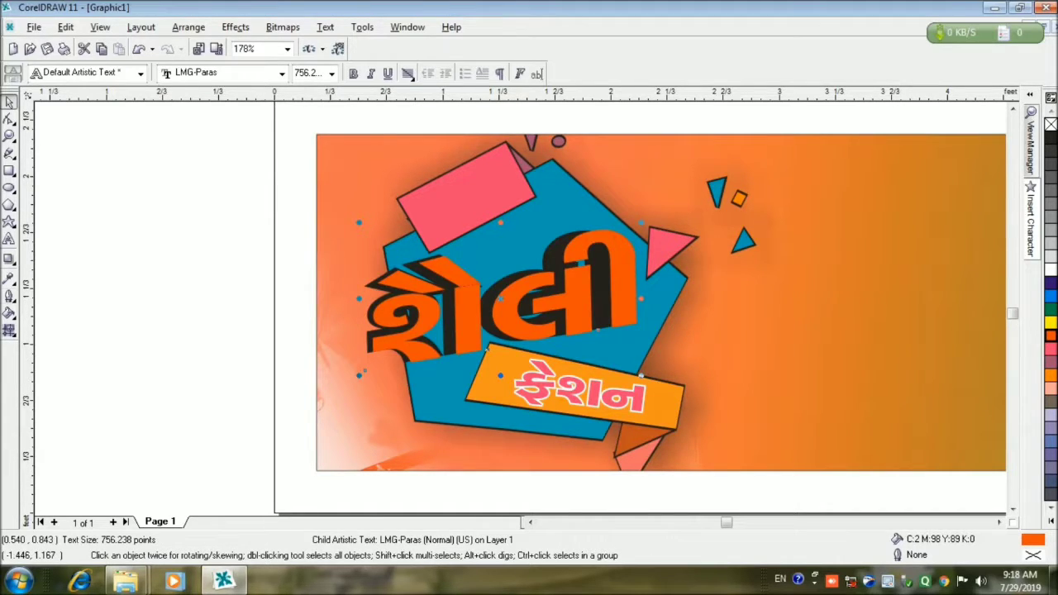
Step: Give the શેલી text a white 0.028 ft outline placed behind the fill and scaled with the image
left_click(9, 295)
left_click(40, 304)
left_click(440, 206)
left_click(413, 300)
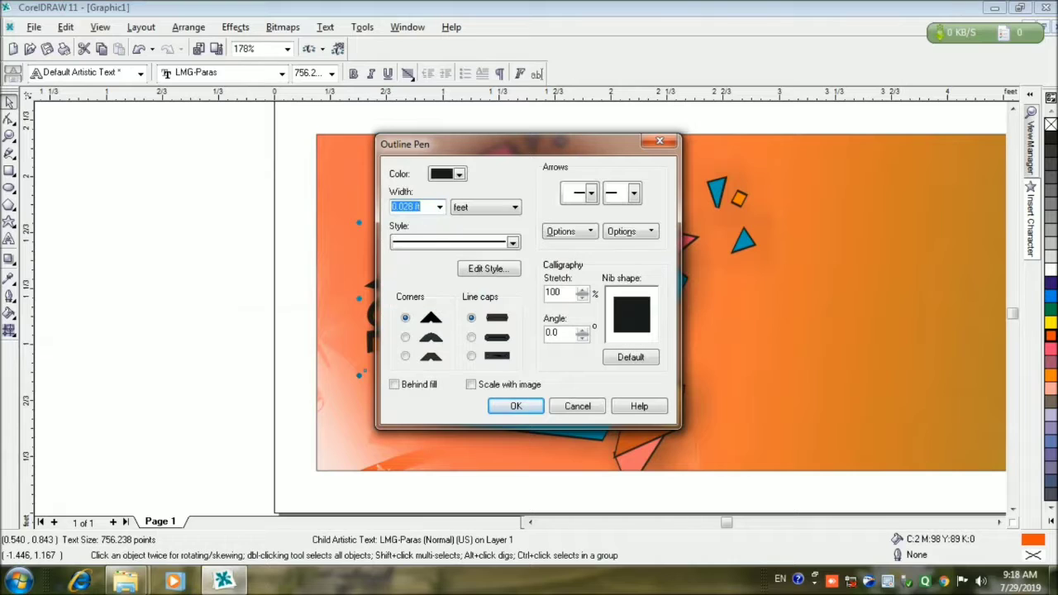
left_click(395, 384)
left_click(470, 385)
left_click(458, 173)
left_click(471, 198)
left_click(515, 406)
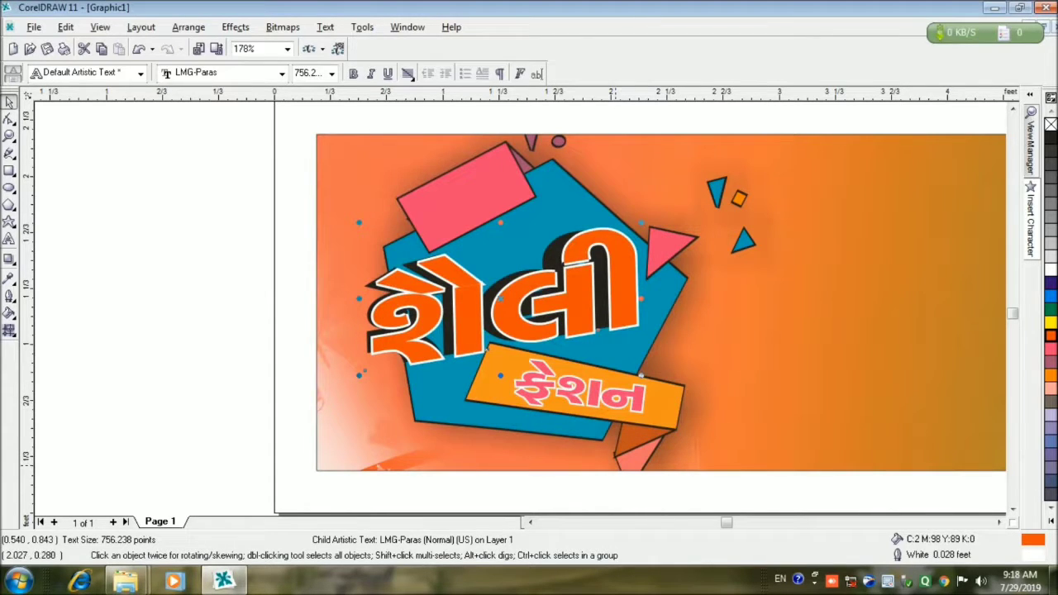
key("Escape")
Step: Try a linear yellow to orange-red fountain fill on the whole શેલી group and undo it
left_click(496, 305)
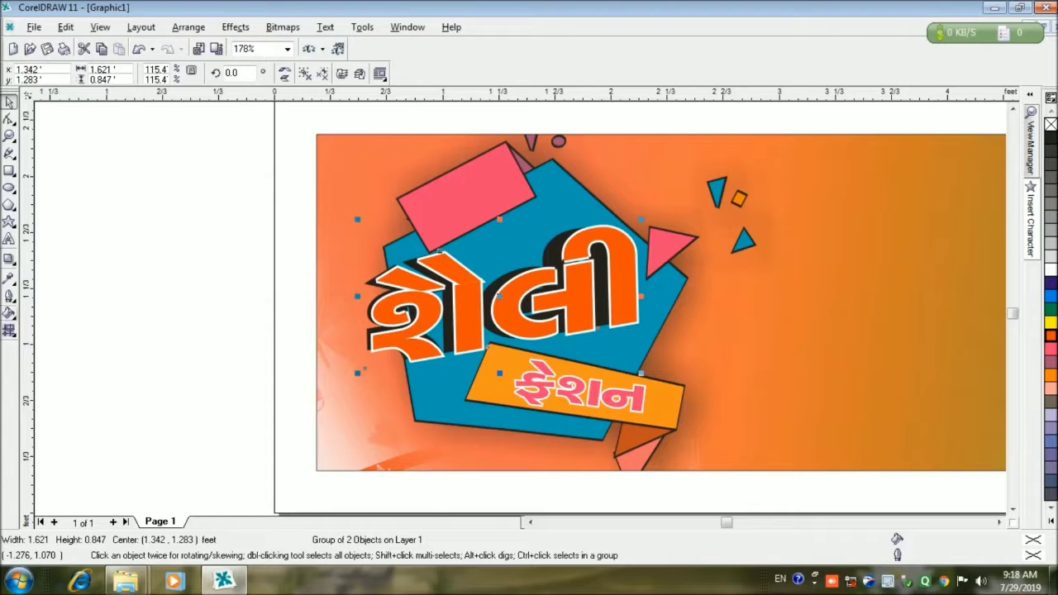
left_click(9, 313)
left_click(57, 315)
left_click_drag(463, 134, 654, 125)
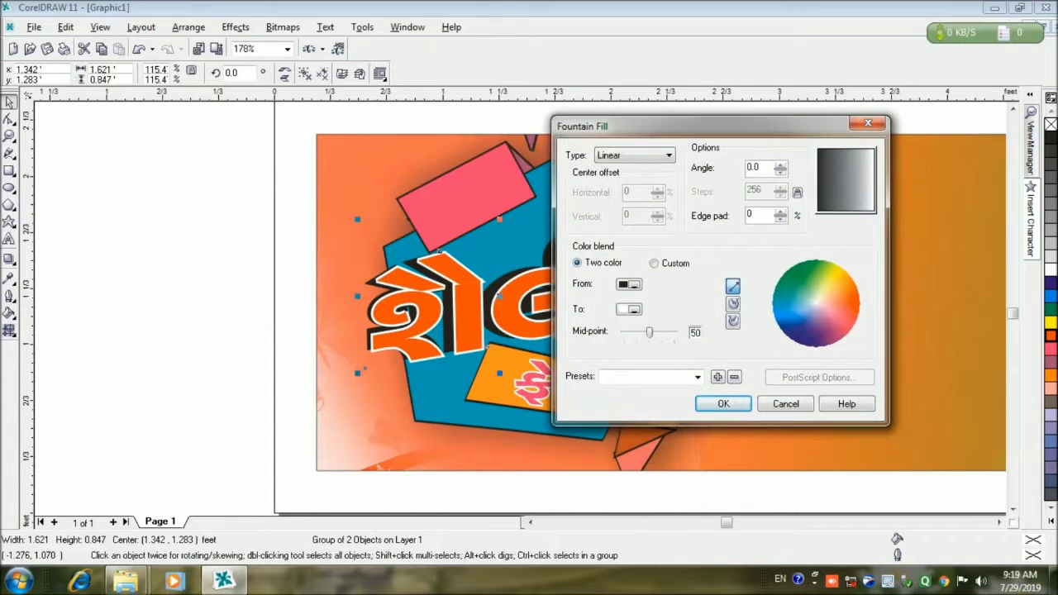
left_click(653, 262)
left_click(577, 262)
left_click(629, 283)
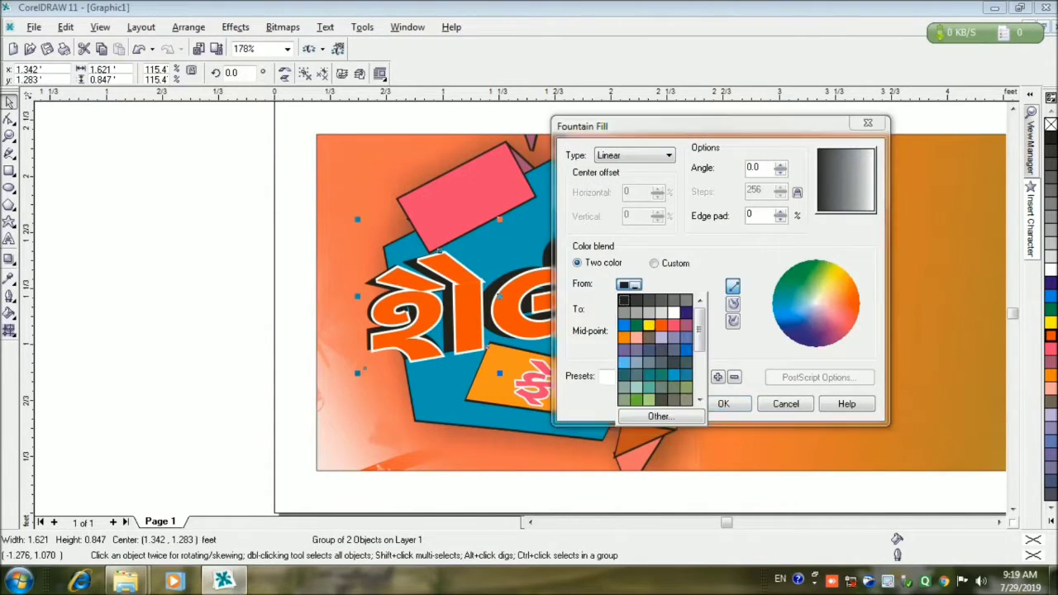
left_click(658, 368)
left_click(629, 308)
left_click(668, 337)
left_click(723, 403)
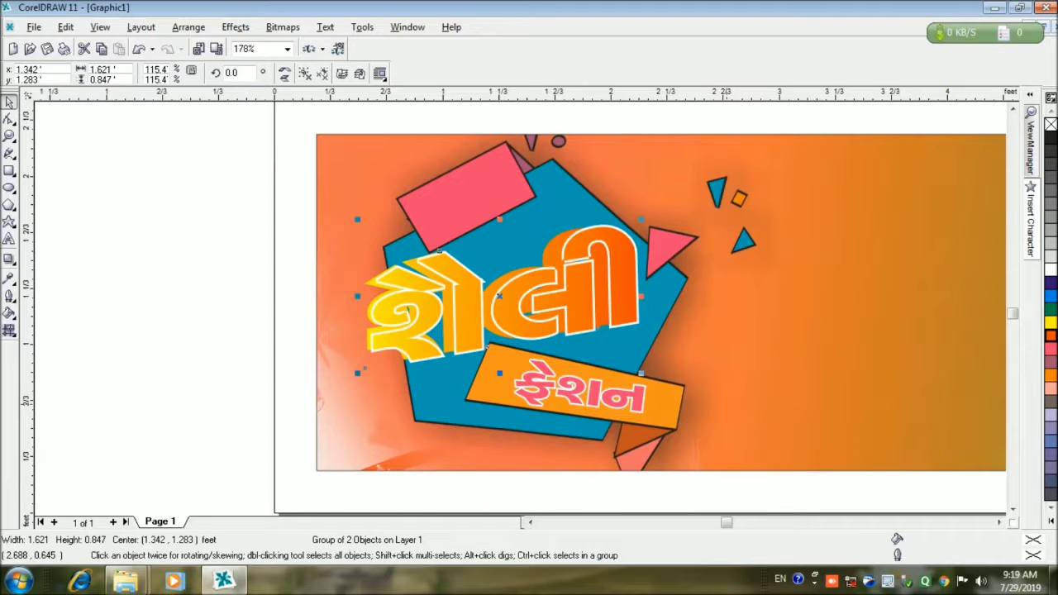
key("ctrl+z")
Step: Apply a linear two-color fountain fill from yellow to orange-red to only the front શેલી text in the group
left_click(496, 298, "ctrl")
left_click(9, 313)
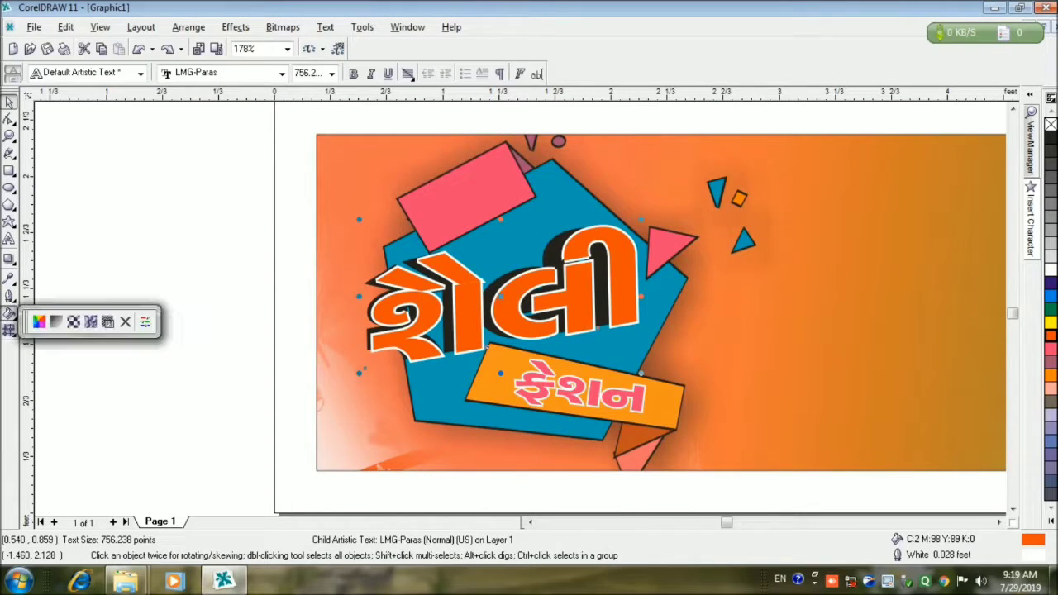
left_click(57, 315)
left_click(437, 294)
left_click(467, 378)
left_click(438, 320)
left_click(476, 347)
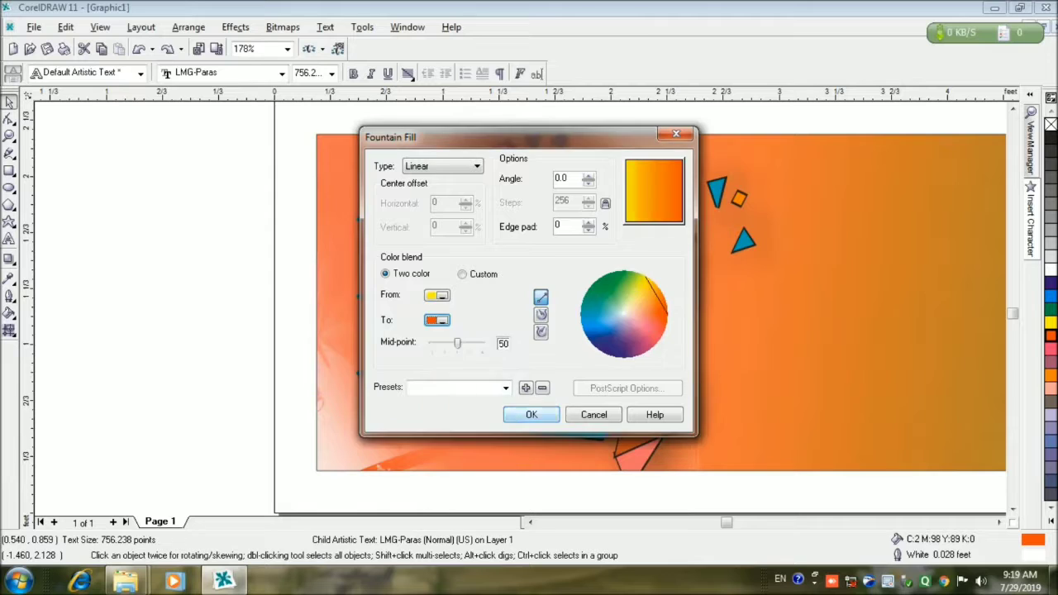
left_click(531, 414)
Step: Move the શેલી group up and enlarge it so it extends further past the pentagon's left side
left_click(530, 328)
left_click_drag(530, 328, 529, 311)
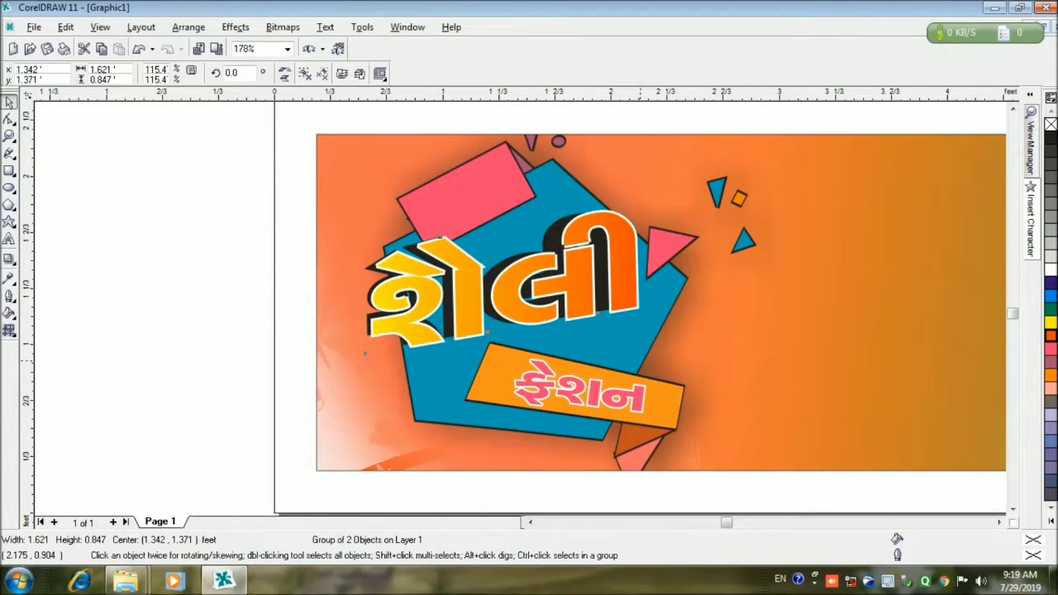
mouse_move(357, 358)
left_mouse_down()
mouse_move(335, 368)
mouse_move(347, 364)
left_mouse_up()
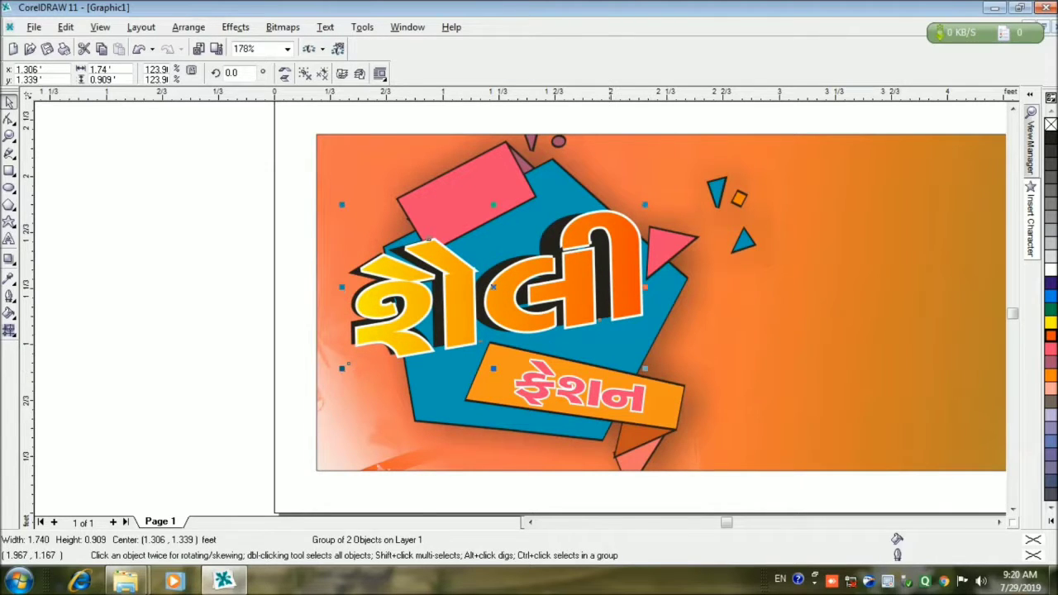
left_click_drag(657, 375, 687, 385)
left_click_drag(347, 371, 327, 359)
key("Escape")
Step: Shift the pentagon graphic right inside the banner's PowerClip and move the ફેશન text back onto its orange strip
left_click(904, 300)
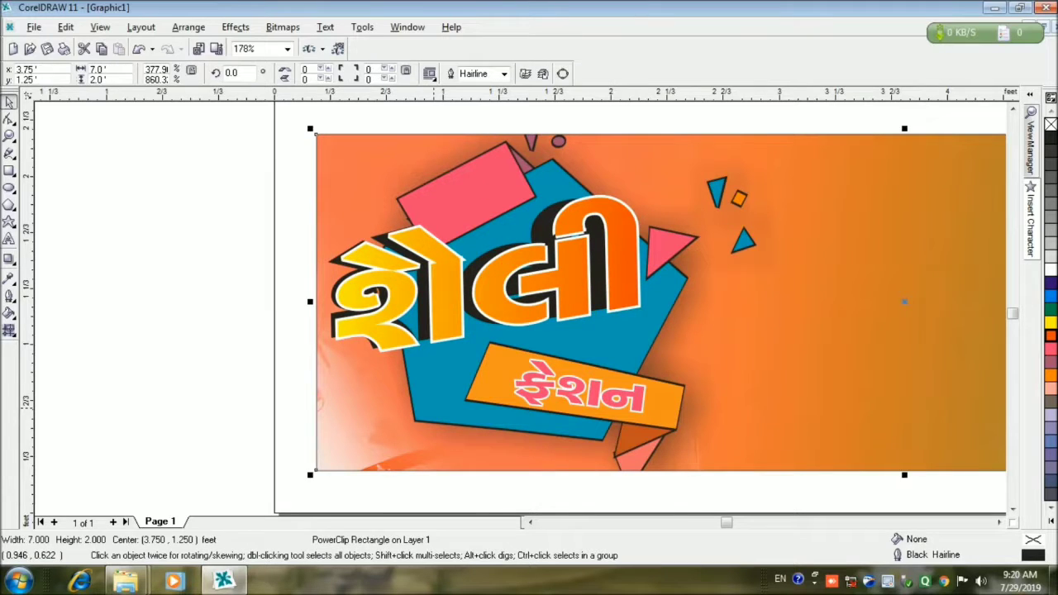
left_click(904, 300, "ctrl")
left_click_drag(579, 331, 625, 331)
left_click(81, 521)
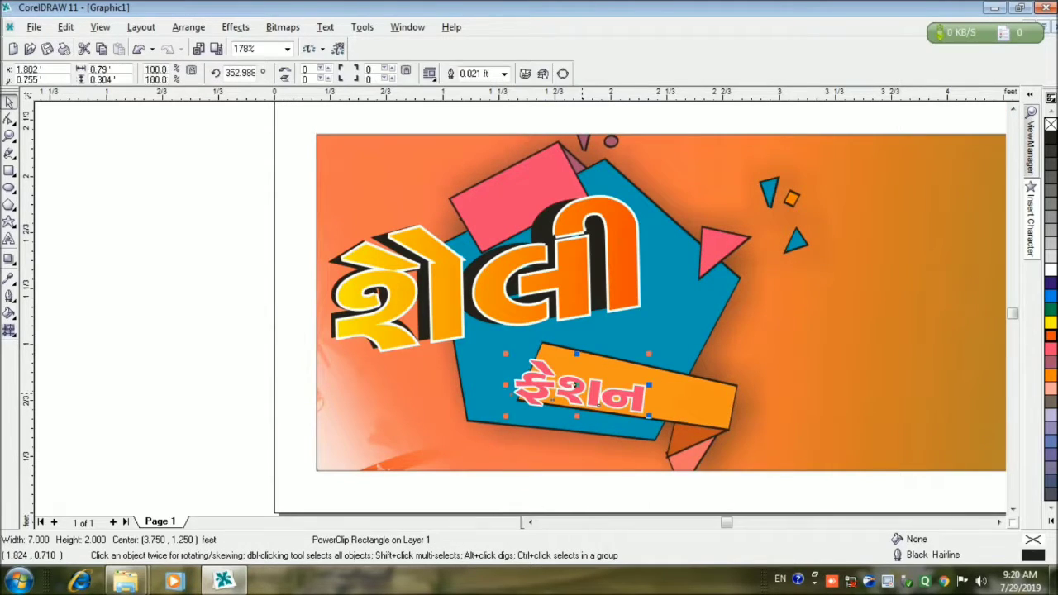
left_click(618, 386)
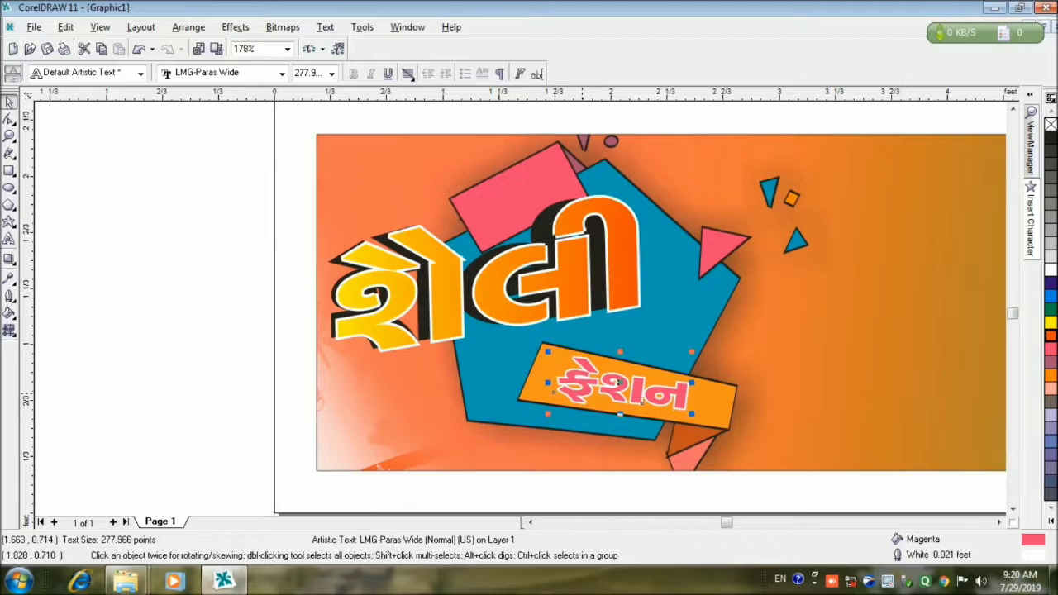
Step: Move the શેલી group right over the pentagon and enlarge it to about 2.18 ft wide
left_click(485, 287)
left_click_drag(485, 287, 554, 287)
mouse_move(712, 363)
left_mouse_down()
mouse_move(755, 383)
mouse_move(709, 368)
mouse_move(721, 377)
left_mouse_up()
left_click_drag(531, 277, 549, 277)
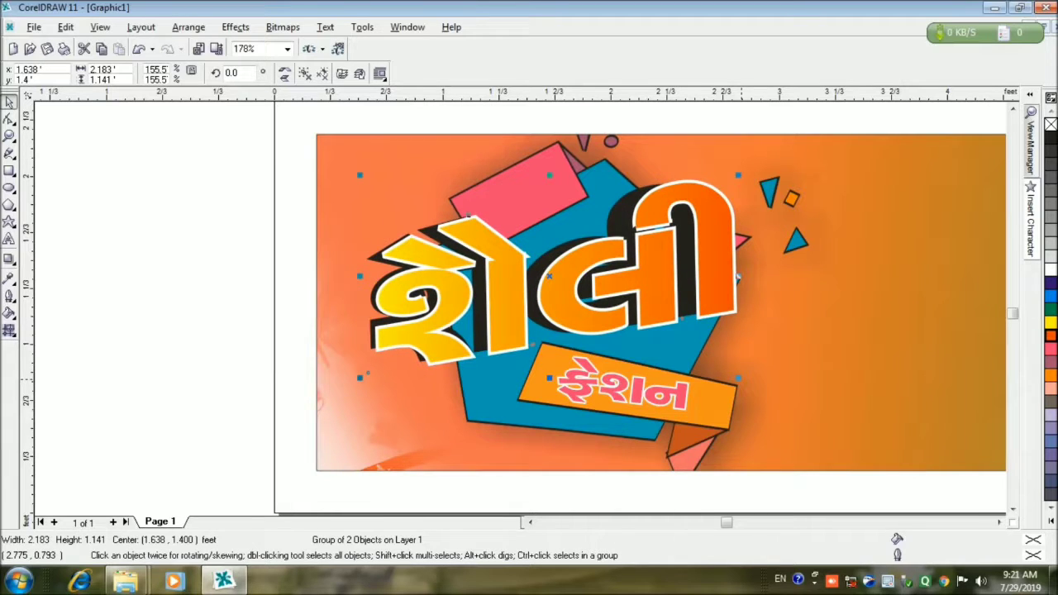
key("Escape")
Step: Bring the (ફાગુન સીલેકશન) text from beside the page onto the banner's middle and enlarge it to about 362 points
left_click(10, 135)
left_click(98, 73)
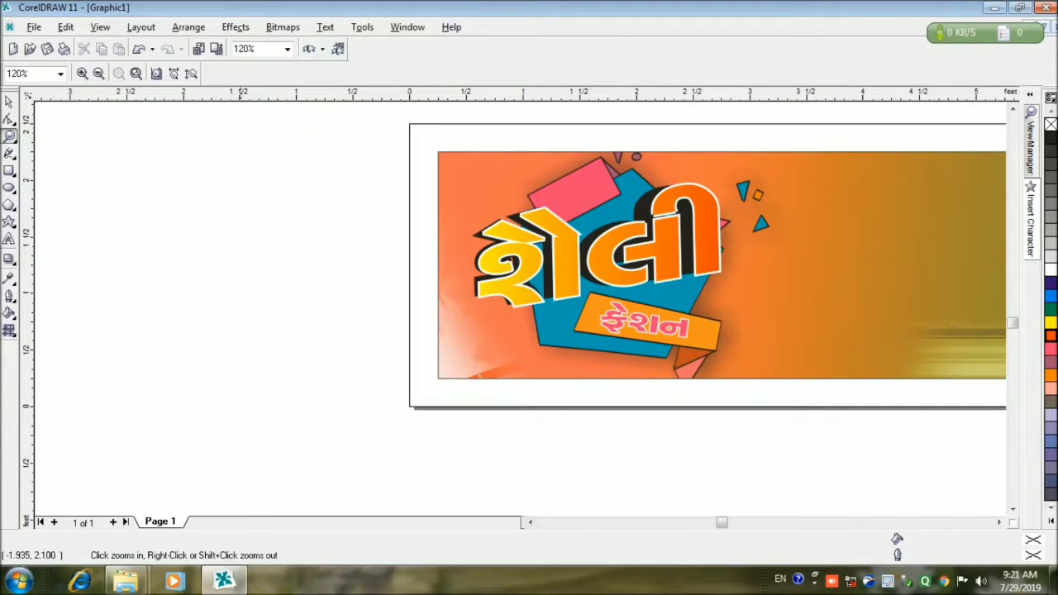
scroll(559, 267, "right", 5)
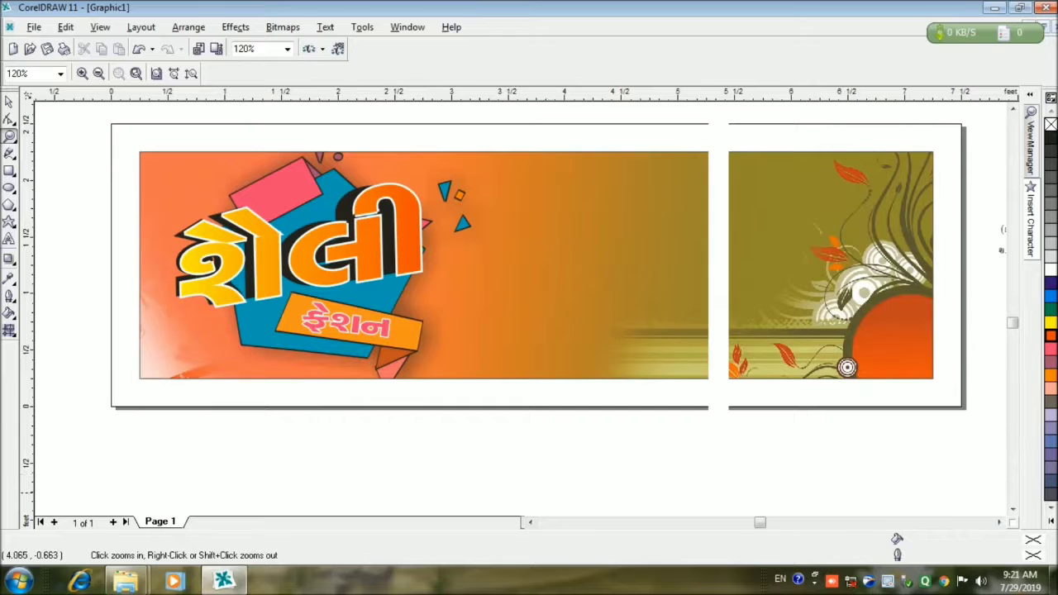
scroll(529, 264, "right", 2)
key("space")
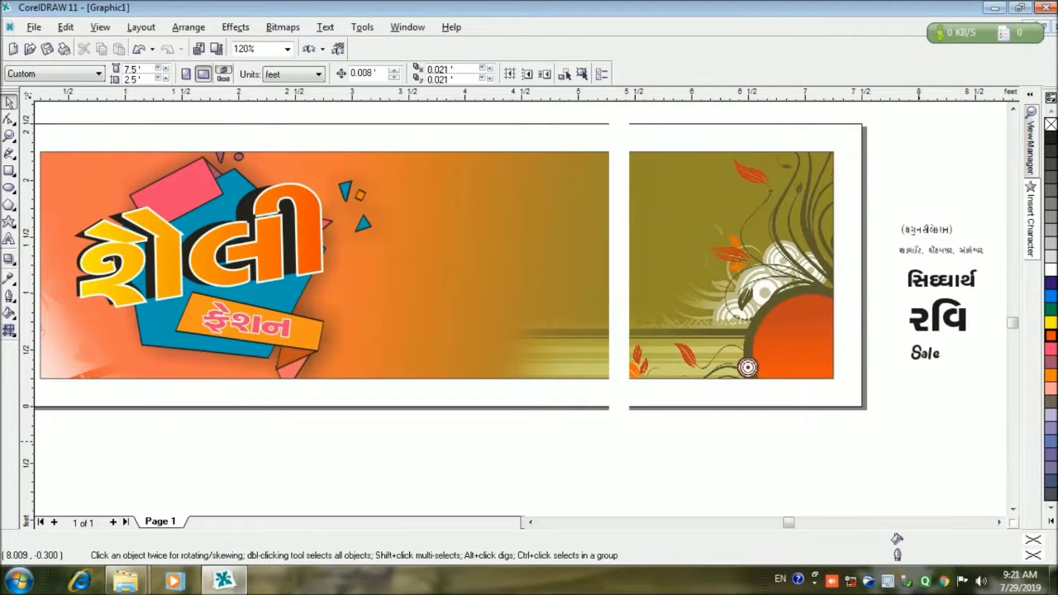
left_click(926, 229)
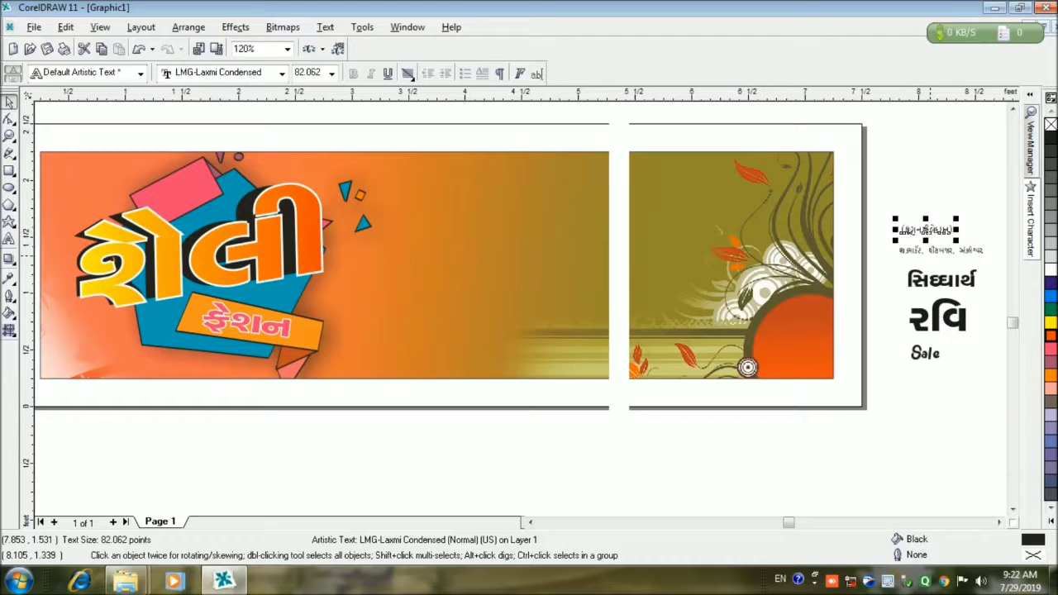
left_click_drag(926, 230, 541, 296)
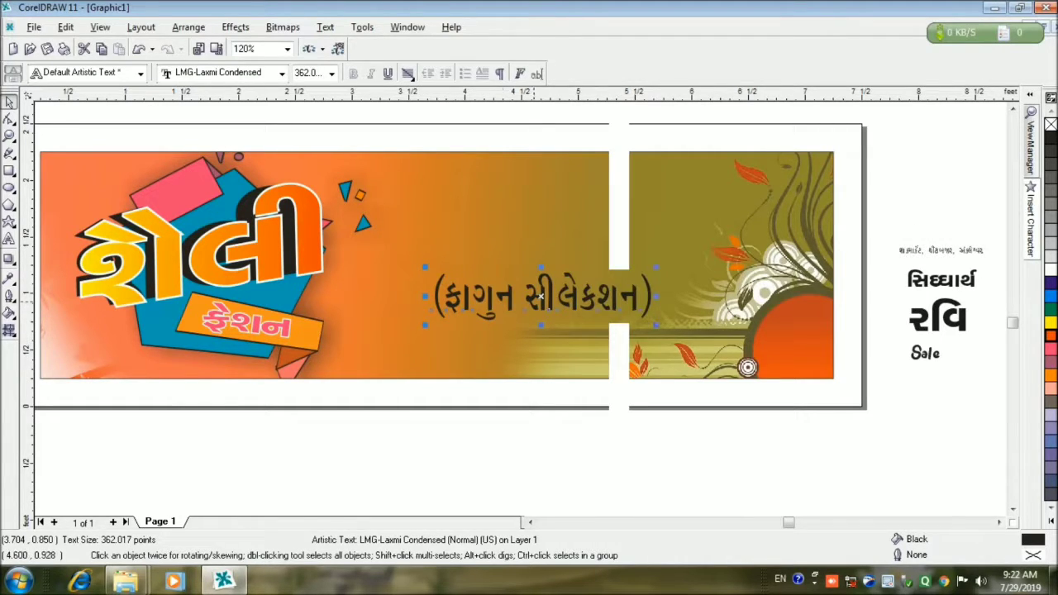
Step: Change the font of the (ફાગુન સીલેકશન) text to LMG-Usha
left_click(282, 73)
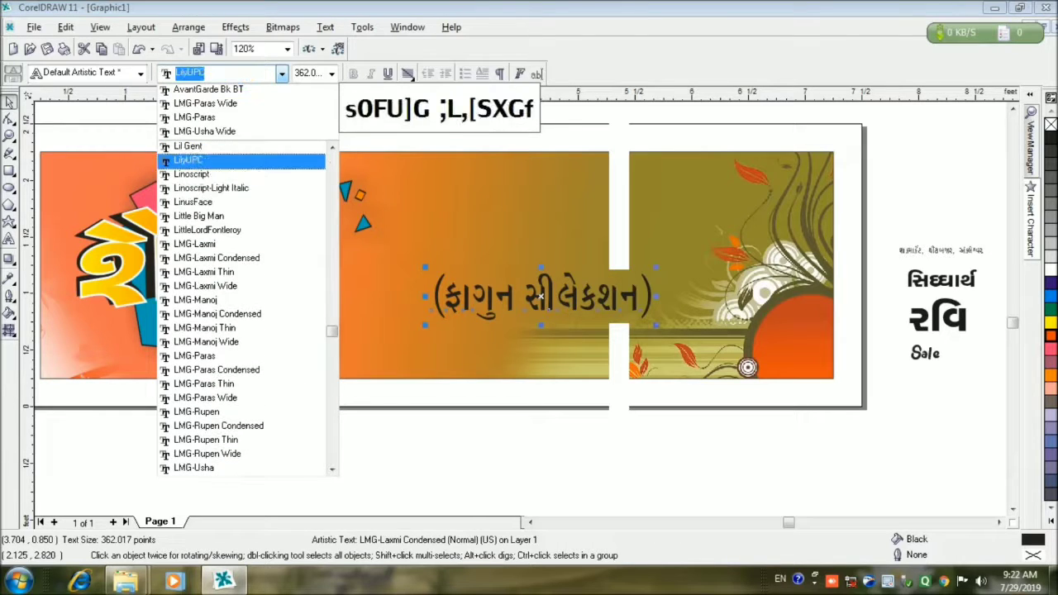
key("Down")
key("Down")
key("Down")
key("Down")
key("Down")
key("Down")
key("Down")
key("Down")
key("Down")
key("Down")
key("Down")
key("Down")
key("Down")
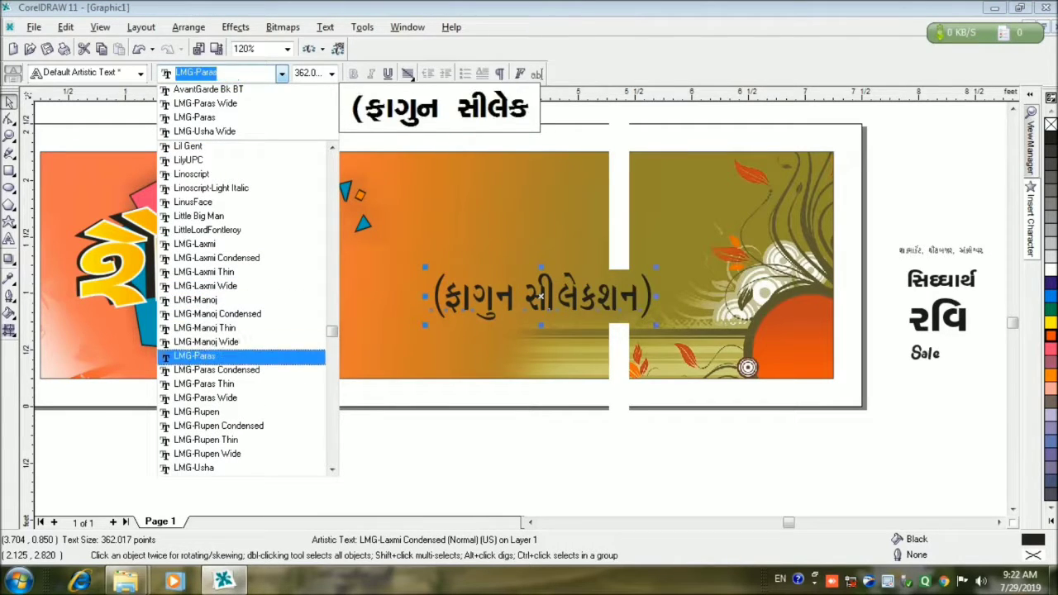
key("Down")
key("Down")
key("Down")
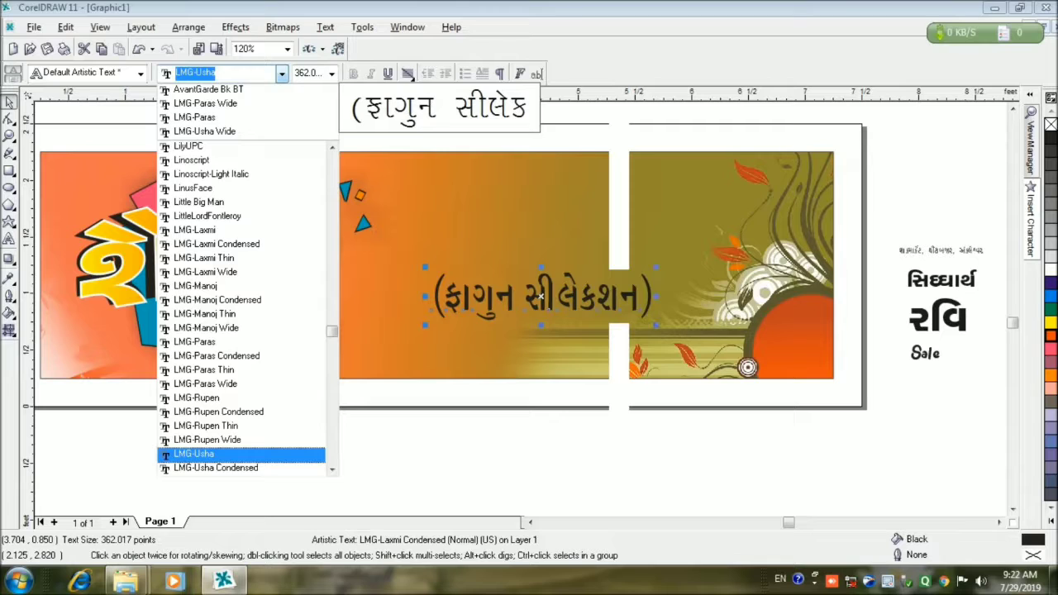
key("Return")
Step: Shrink the (ફાગુન સીલેકશન) text to about 224 points and park it below the banner, under the pentagon graphic
left_click_drag(765, 327, 708, 317)
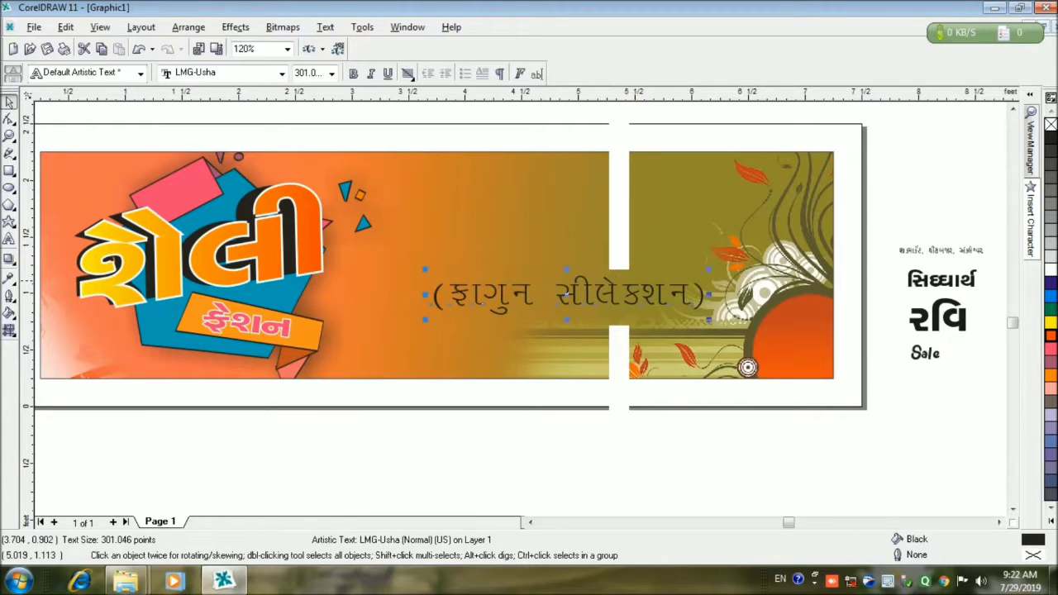
left_click_drag(431, 300, 296, 303)
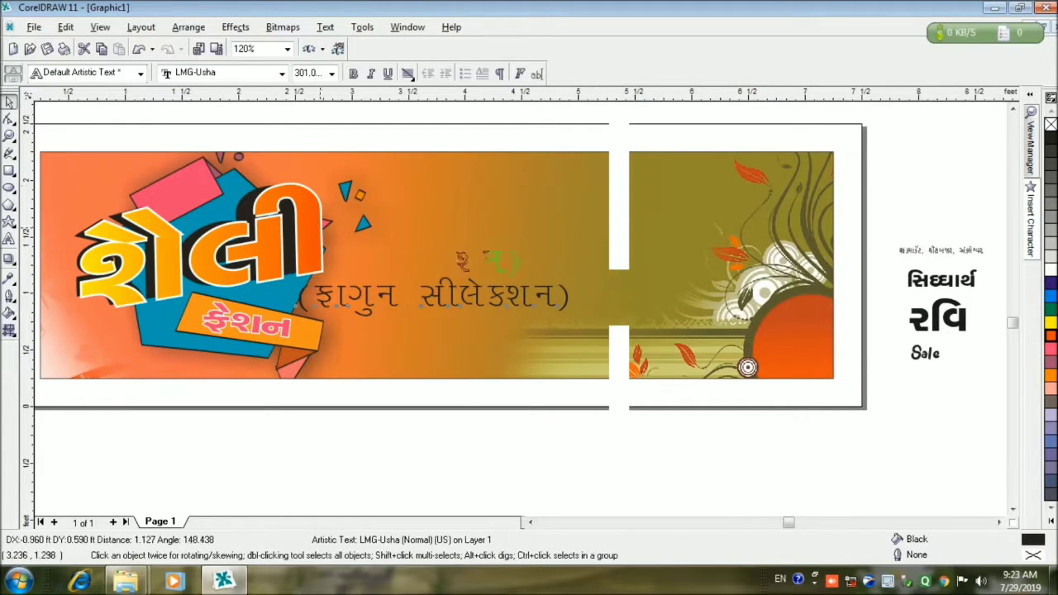
left_click_drag(431, 295, 462, 189)
left_click_drag(318, 175, 351, 182)
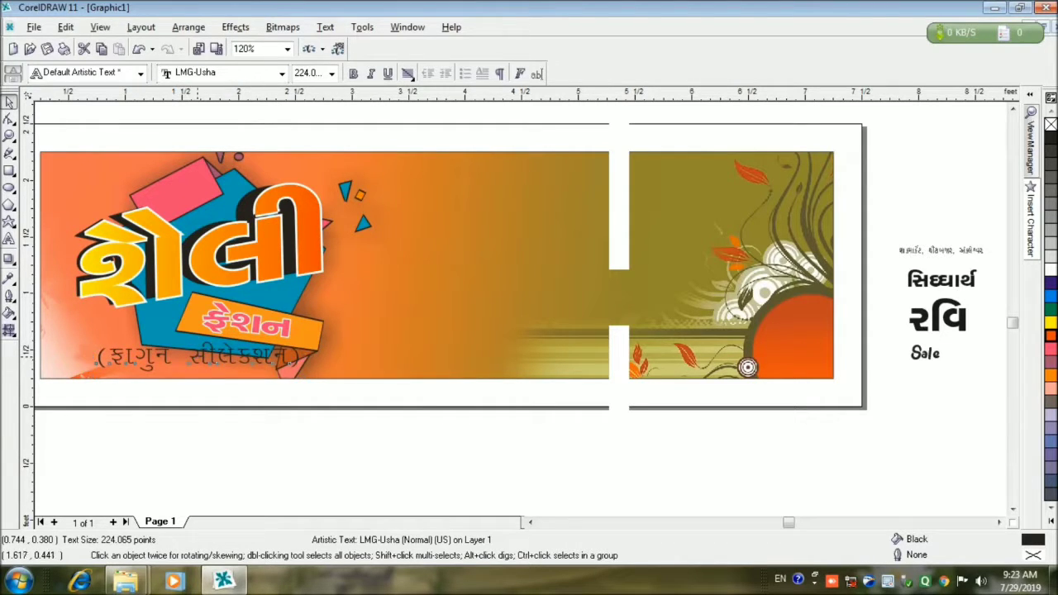
left_click_drag(198, 357, 266, 460)
Step: Draw a gently slanted parallelogram about 2.97 ft wide and 0.25 ft high along the banner's lower edge, below ફેશન
left_click(9, 222)
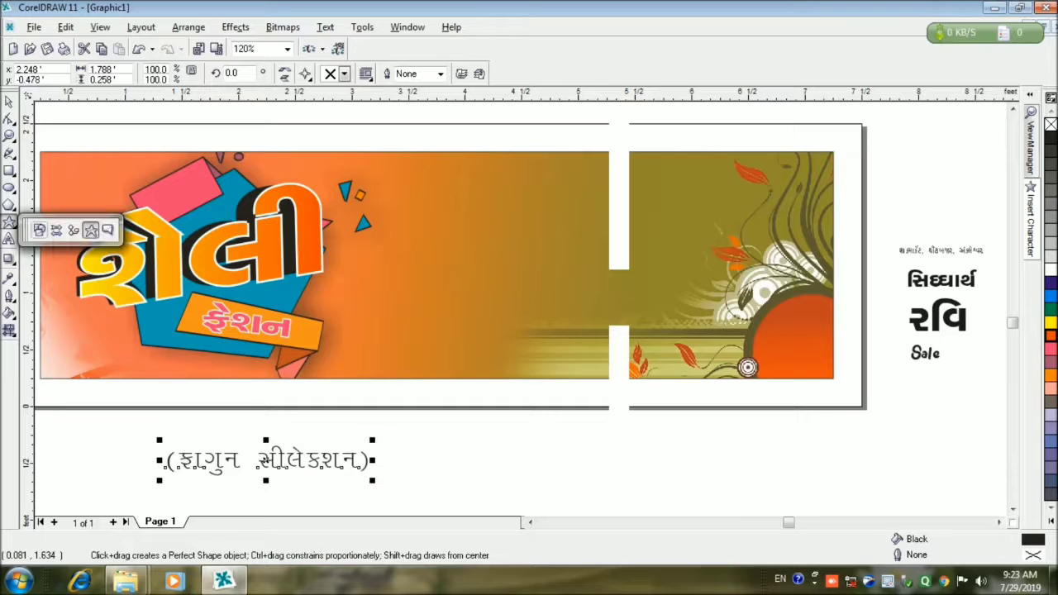
left_click(91, 229)
left_click(344, 74)
left_click(331, 132)
left_click_drag(56, 347, 402, 374)
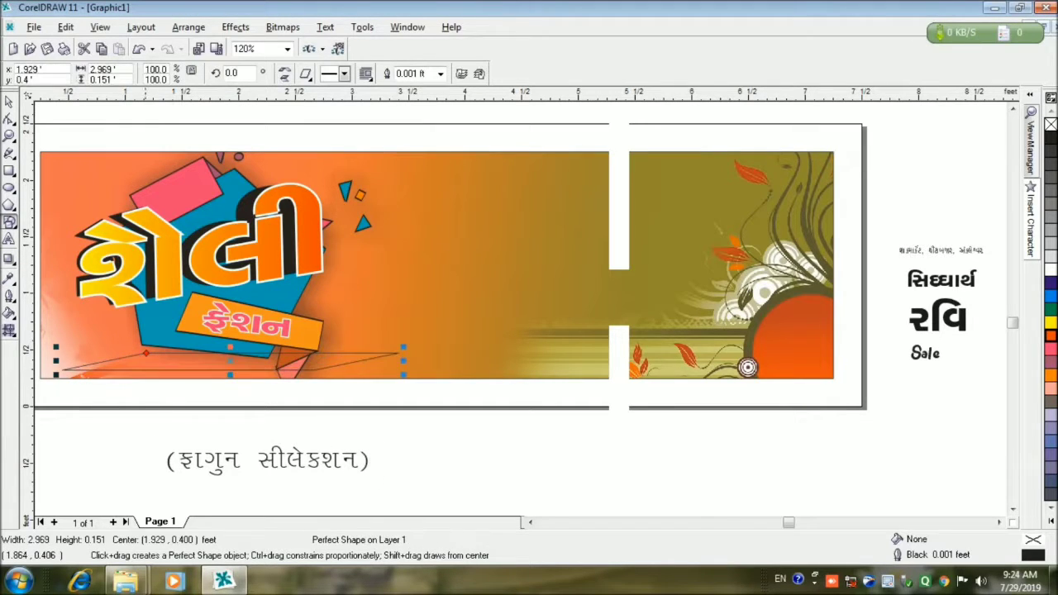
left_click_drag(145, 353, 79, 353)
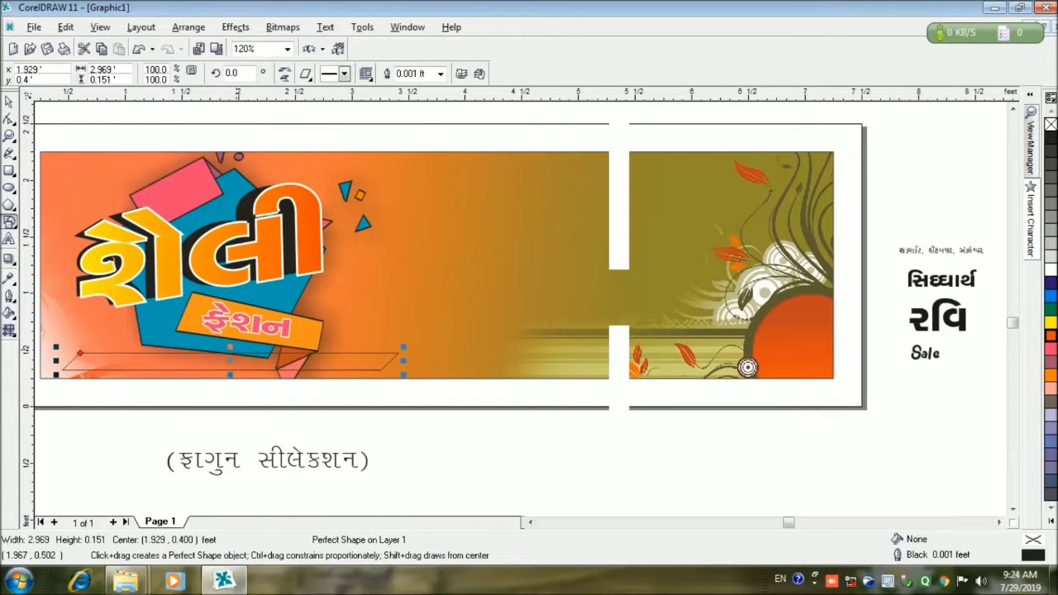
left_click_drag(230, 348, 229, 337)
key("space")
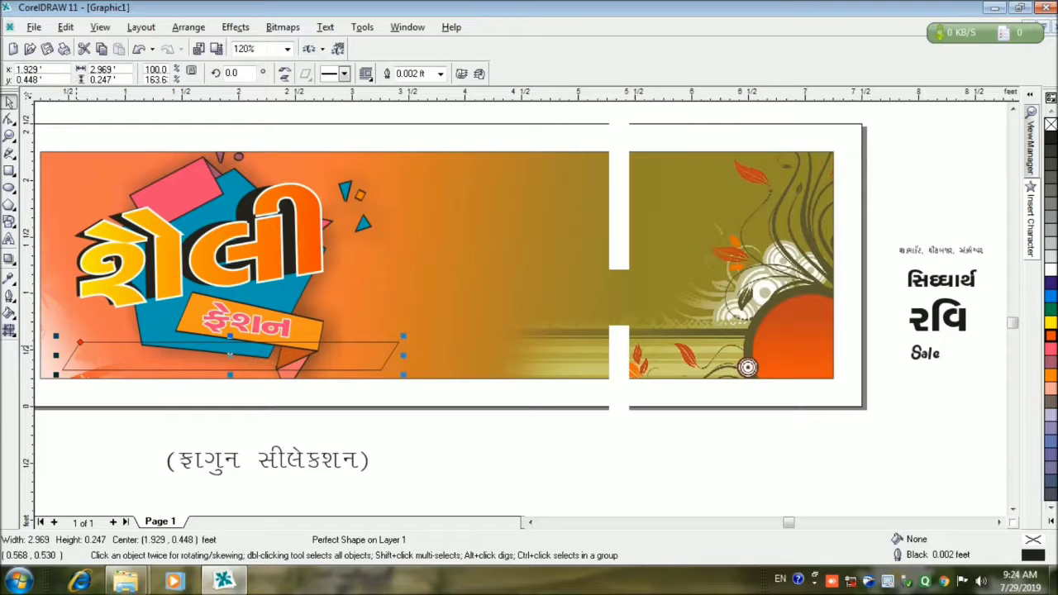
Step: Nudge the parallelogram slightly down and left, close to the banner's lower-left corner
key("Down")
key("Down")
key("Left")
key("Left")
key("Left")
key("Left")
key("Left")
key("Left")
key("Left")
key("Left")
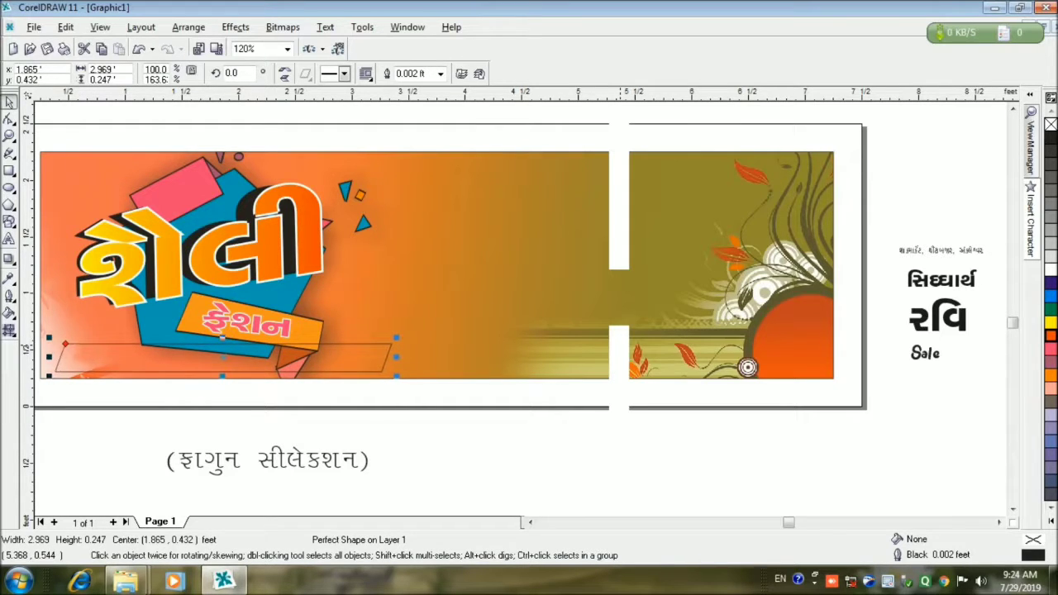
Step: Duplicate the parallelogram, place the copy to the right of the original and stretch it to about 3.74 ft wide
key("Right")
key("Right")
key("Right")
key("Right")
key("Right")
key("Right")
key("Right")
key("Right")
key("Right")
key("Right")
key("Right")
key("Right")
key("Right")
key("Right")
key("Right")
key("Right")
key("Right")
key("Right")
key("Right")
key("Right")
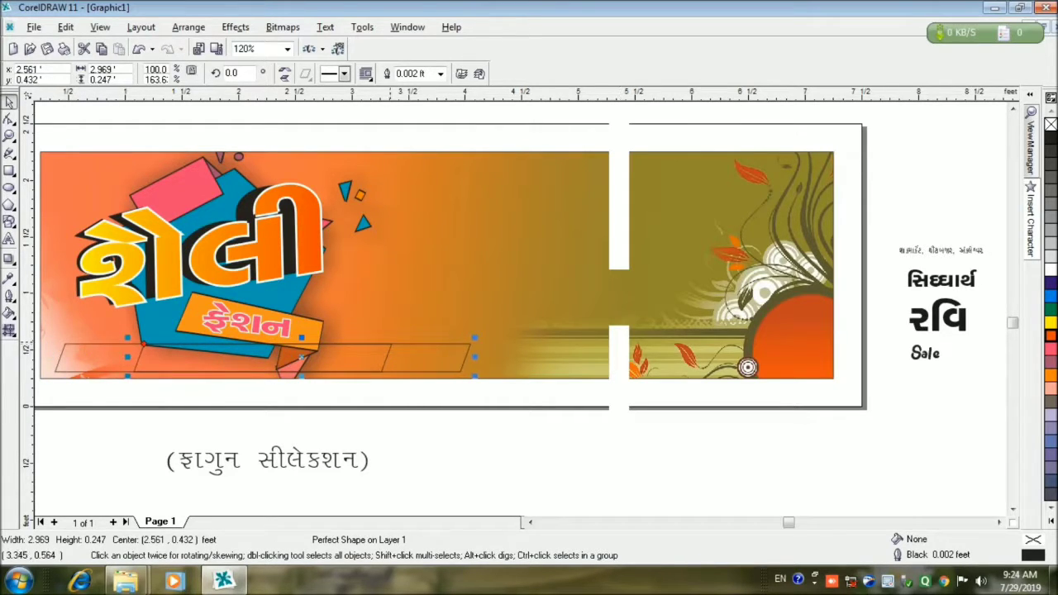
left_click_drag(404, 343, 705, 343)
left_click_drag(778, 356, 824, 357)
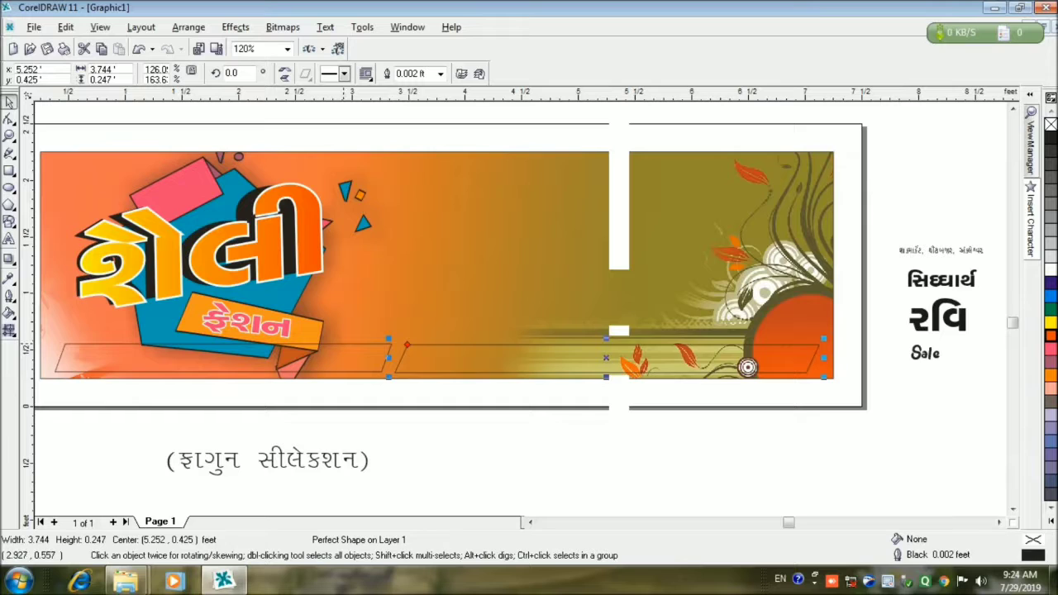
Step: Delete the narrower parallelogram at the banner's lower left
left_click(223, 344)
left_click_drag(71, 344, 66, 344)
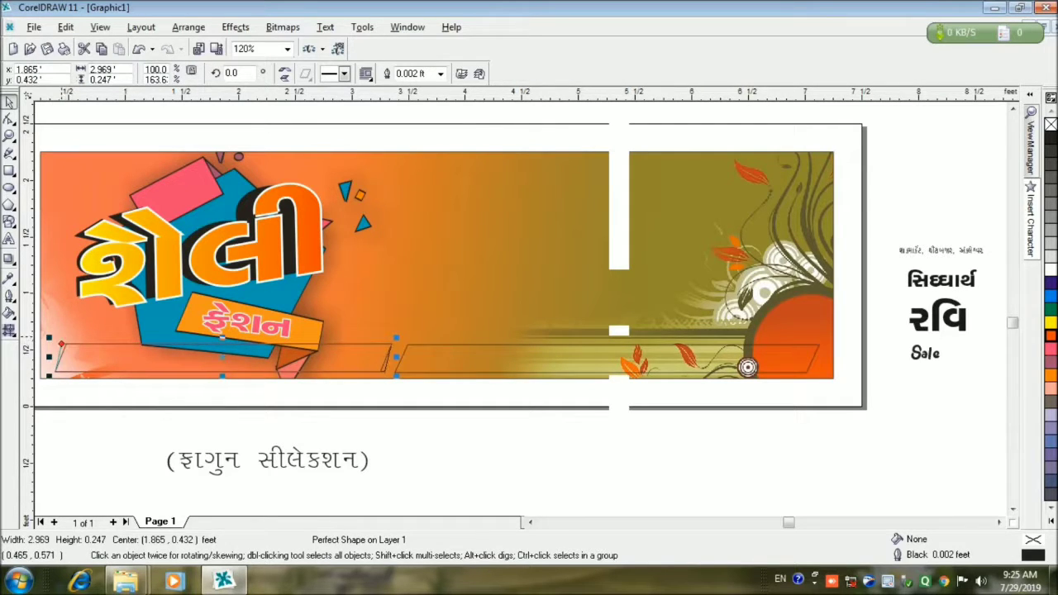
left_click(234, 379, "ctrl")
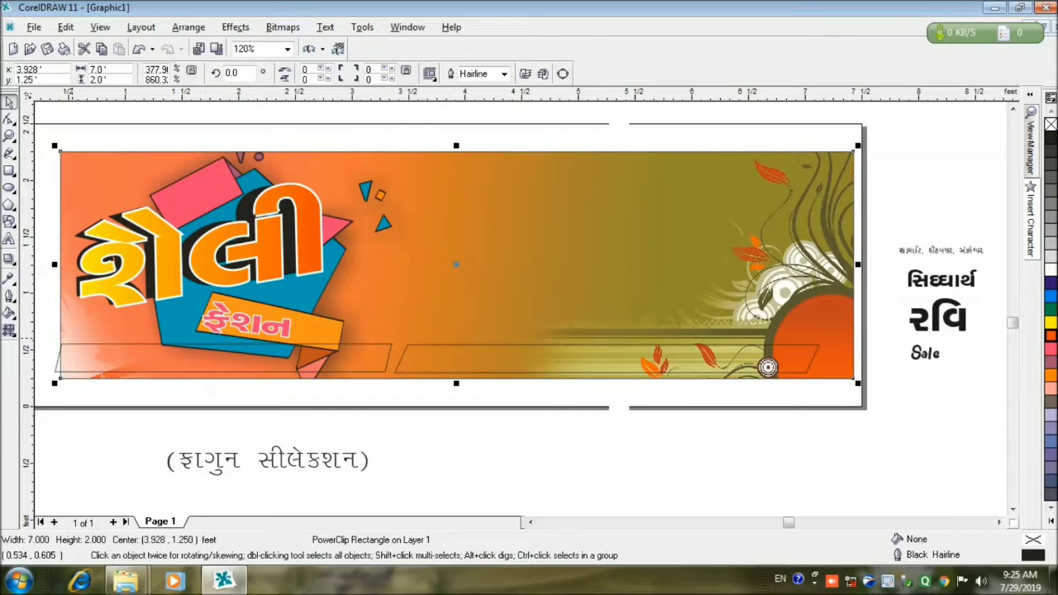
key("Escape")
left_click(235, 372)
key("Delete")
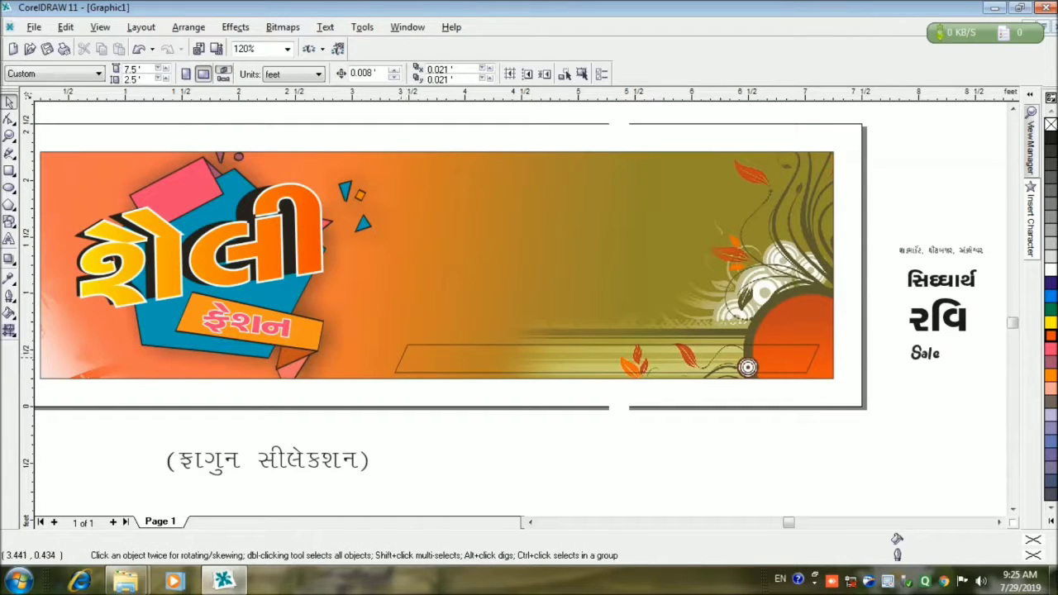
Step: Duplicate the wide parallelogram and move the copy left until the two sit end to end with a small gap
left_click(404, 357)
key("Left")
key("Left")
key("Left")
key("Left")
key("Left")
key("Left")
key("Left")
key("Left")
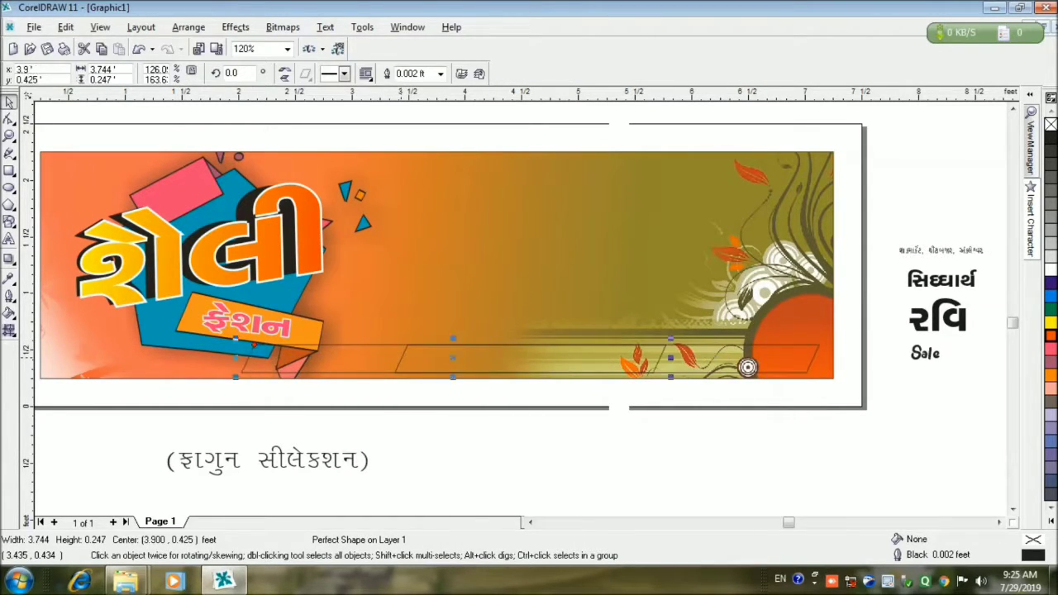
key("Left")
key("Left")
key("Left")
key("Left")
key("Left")
key("Left")
key("Left")
key("Left")
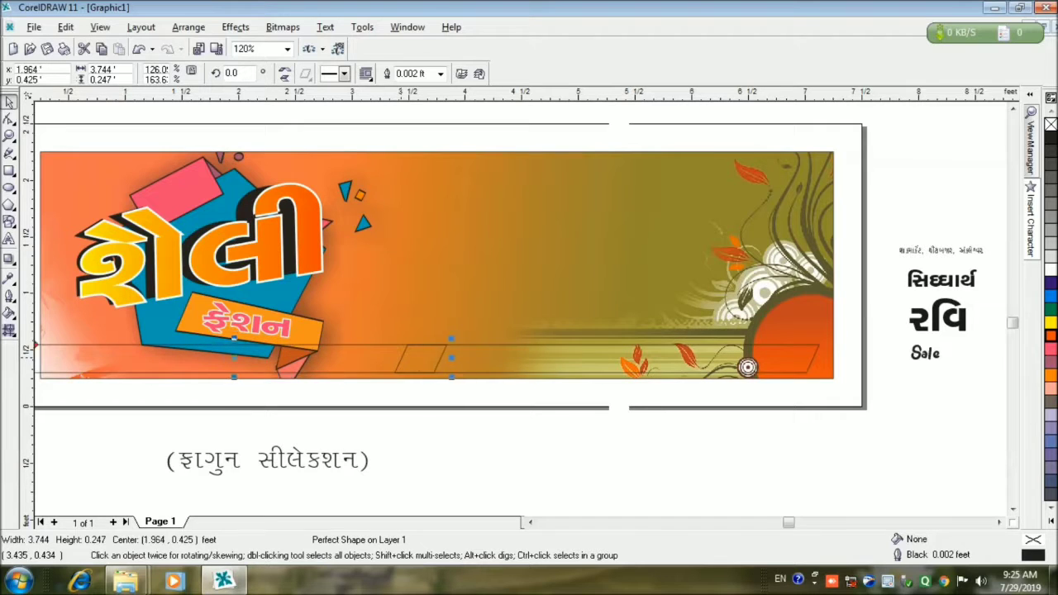
key("Left")
key("Left")
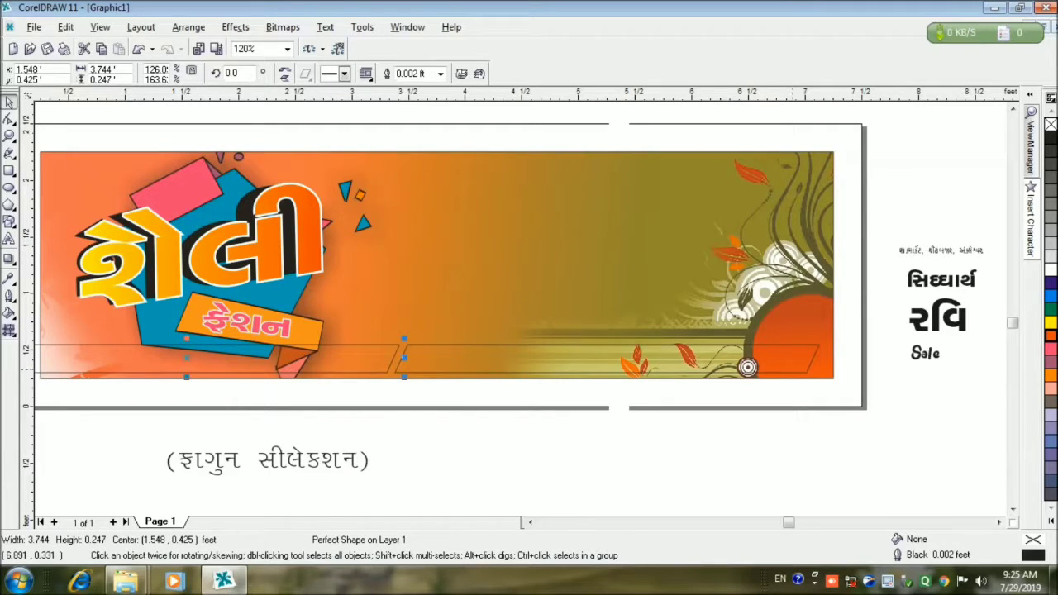
Step: Select both parallelograms and narrow them together to about 5.64 ft overall width
left_click(792, 368)
left_click(747, 367, "shift")
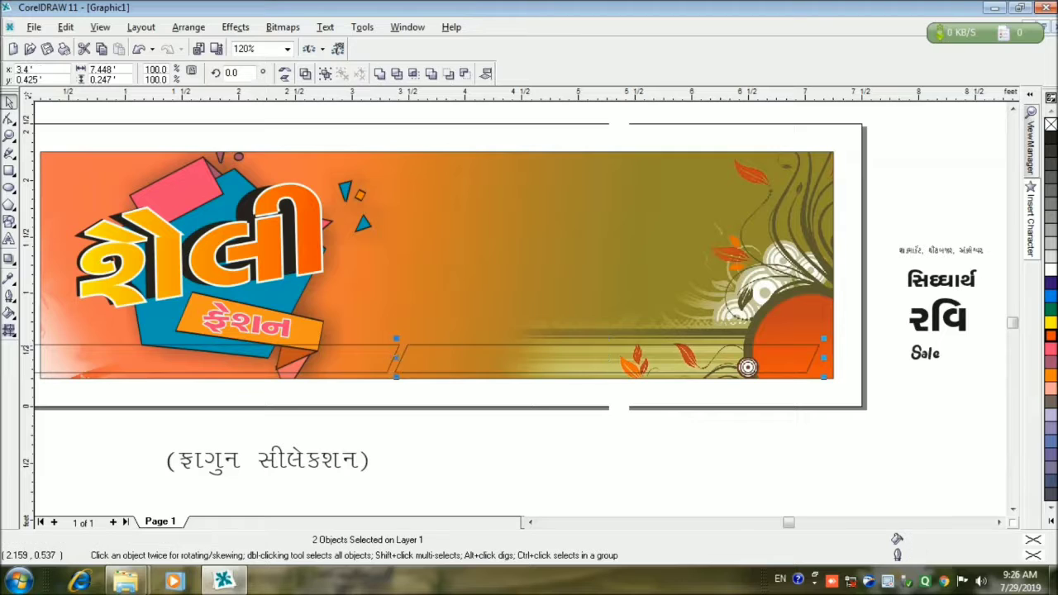
key("l")
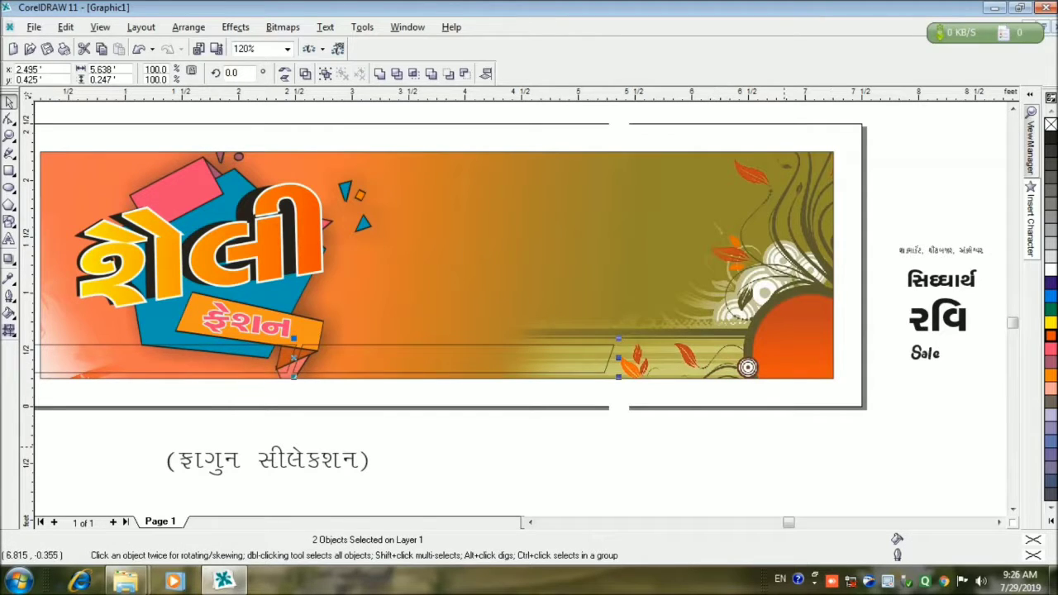
left_click(747, 367)
key("Tab")
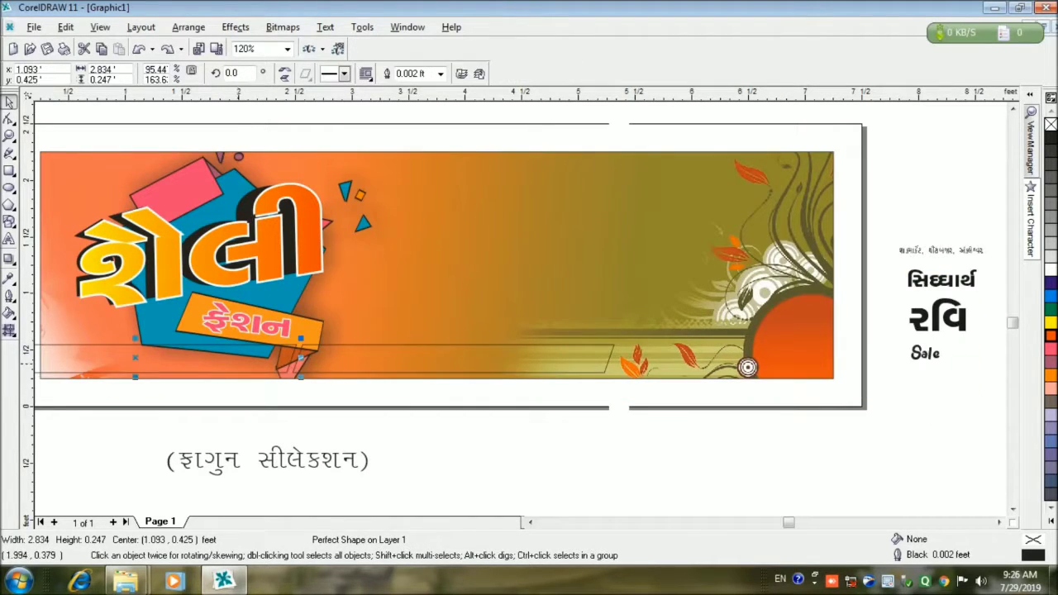
key("Tab")
key("shift+Tab")
key("ctrl+z")
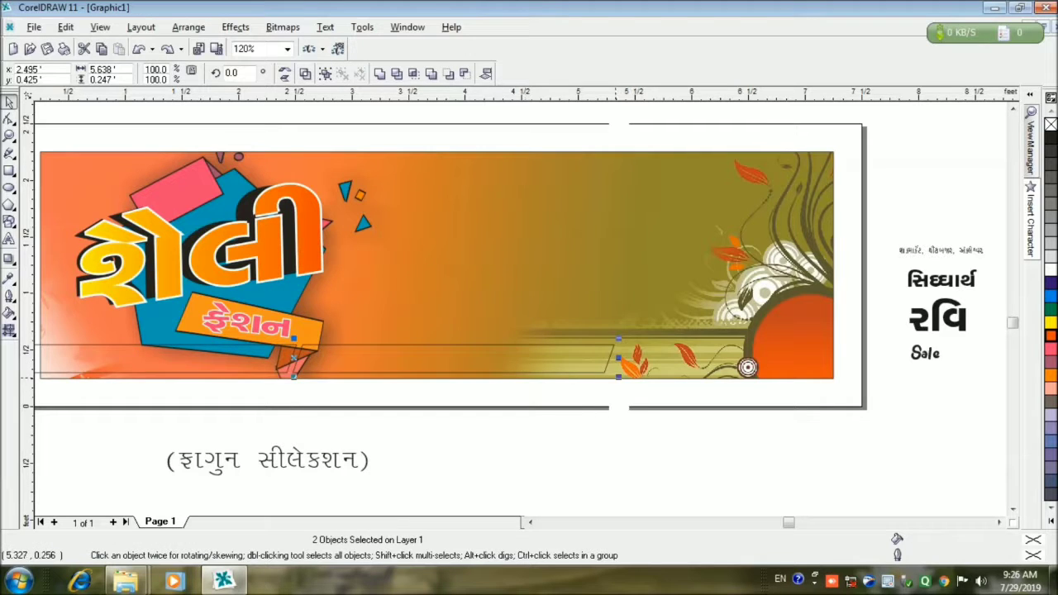
Step: Narrow the two parallelograms to about 4.19 ft overall and move them right so they start inside the banner's left edge
key("ctrl+z")
key("Right")
key("Right")
key("Right")
key("Right")
key("Right")
key("Right")
key("Right")
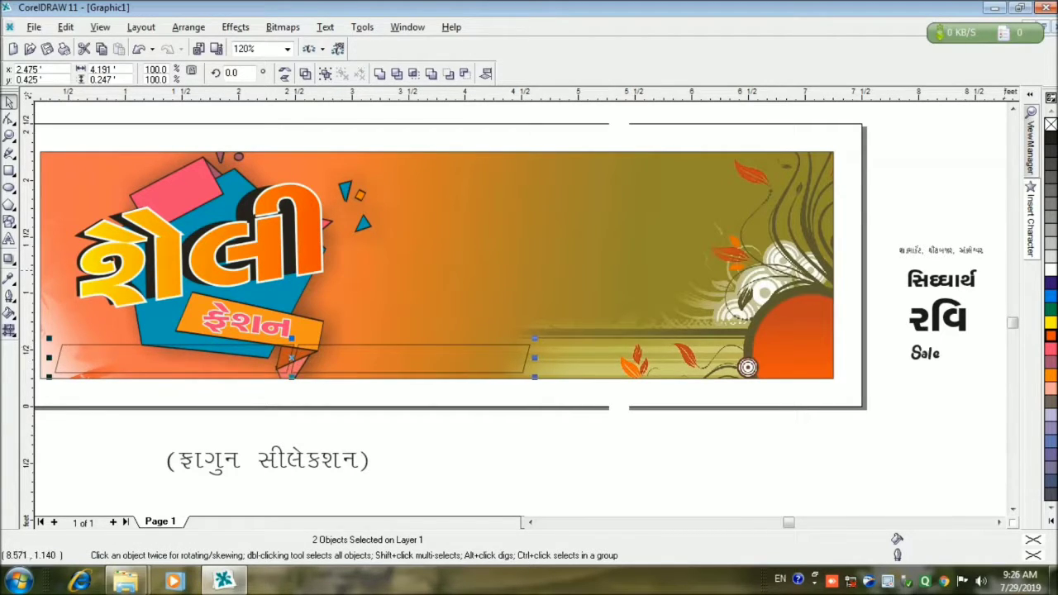
Step: Fill both parallelogram strips with dark violet-blue and deselect them
left_click(1050, 281)
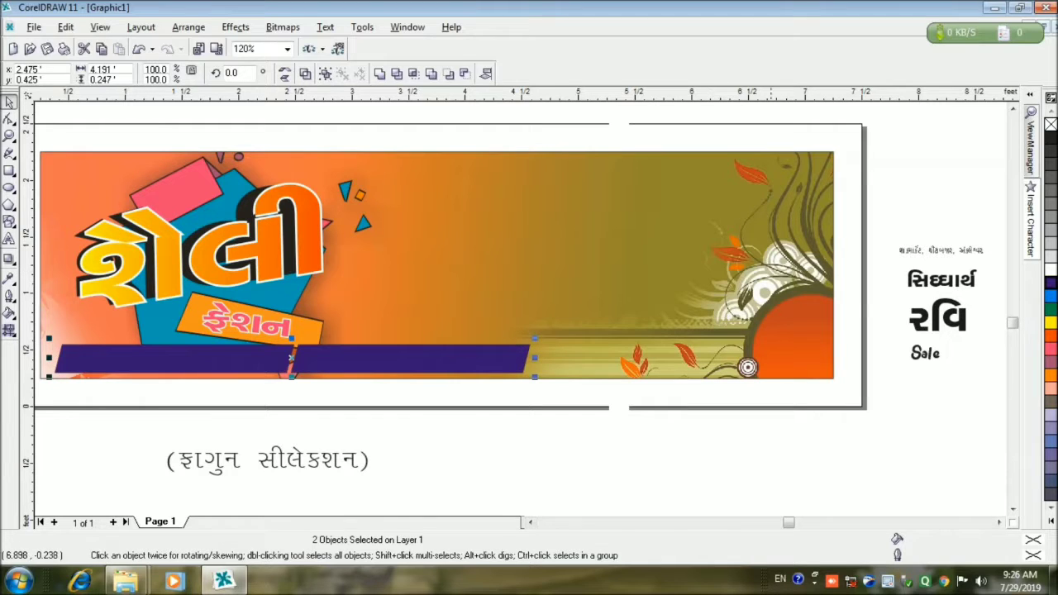
key("Escape")
Step: Move the (ફાગુન સીલેકશન) text onto the left violet-blue strip and fill it white
left_click_drag(283, 460, 188, 357)
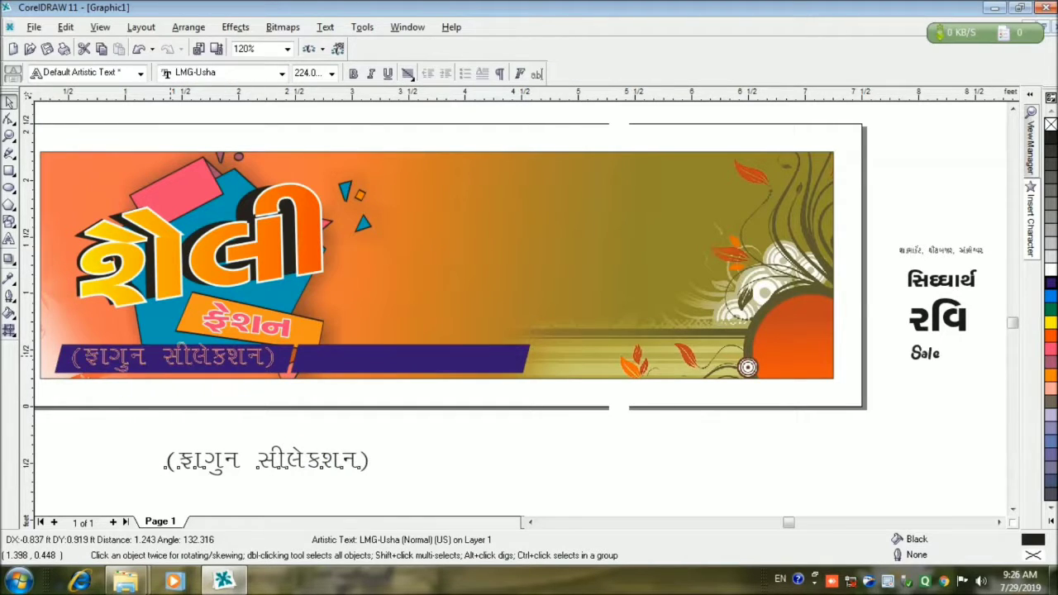
left_click(1051, 270)
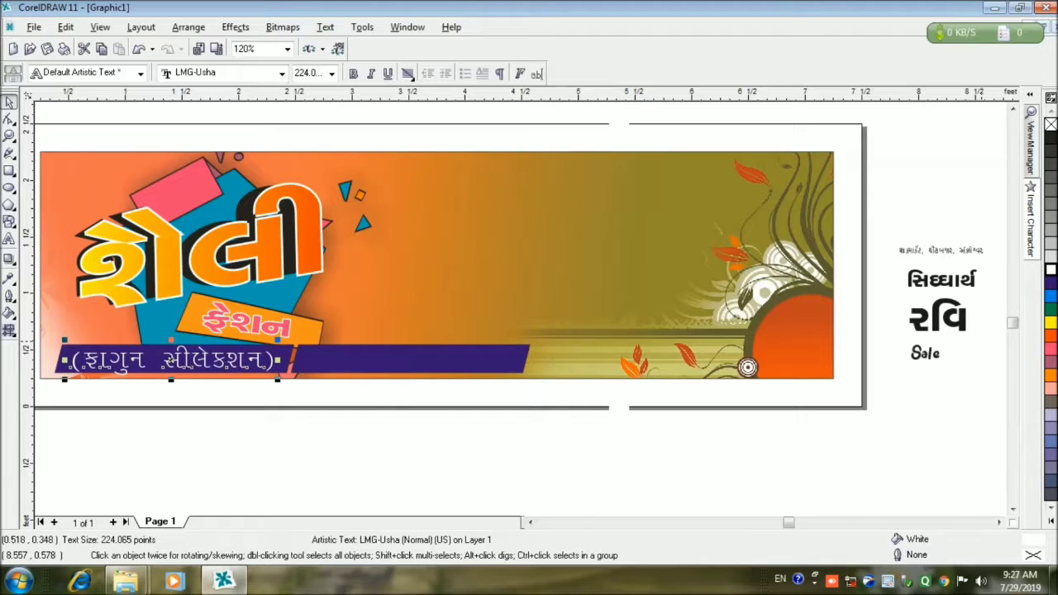
key("Escape")
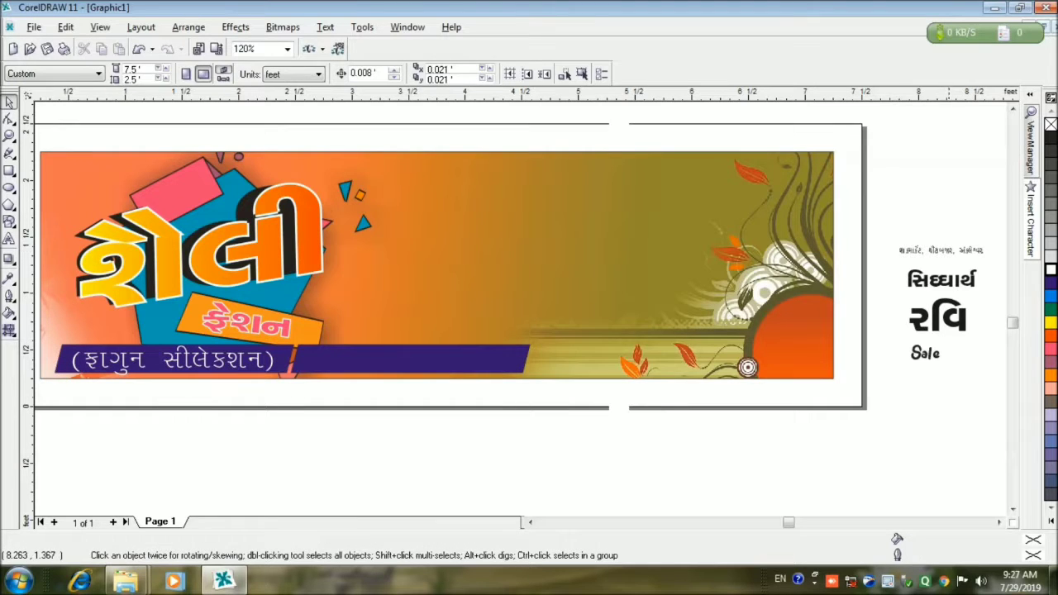
Step: Place the shop's address line on the right violet-blue strip, enlarged to about 164 points and filled white
left_click_drag(950, 250, 517, 379)
key("Escape")
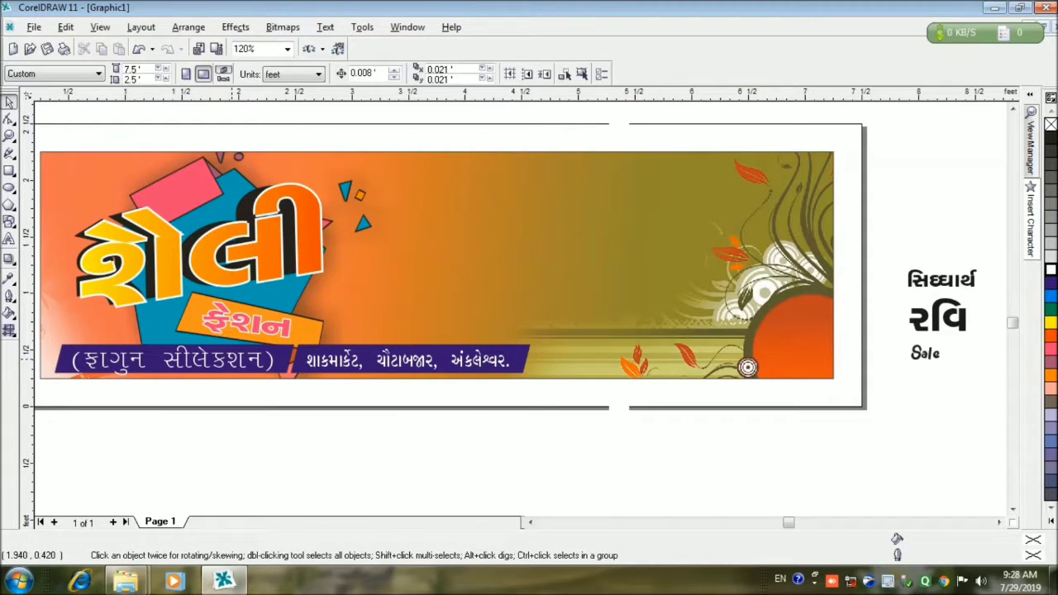
Step: Give the (ફાગુન સીલેકશન) text a white 0.019 ft outline placed behind the fill
left_click(165, 359)
key("alt+Down")
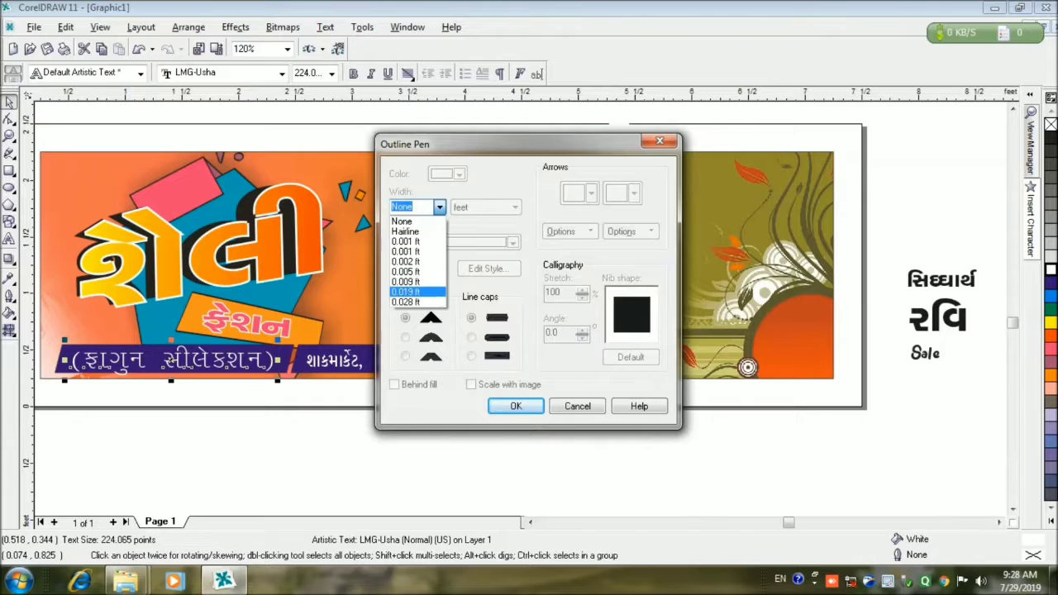
key("Down")
key("Return")
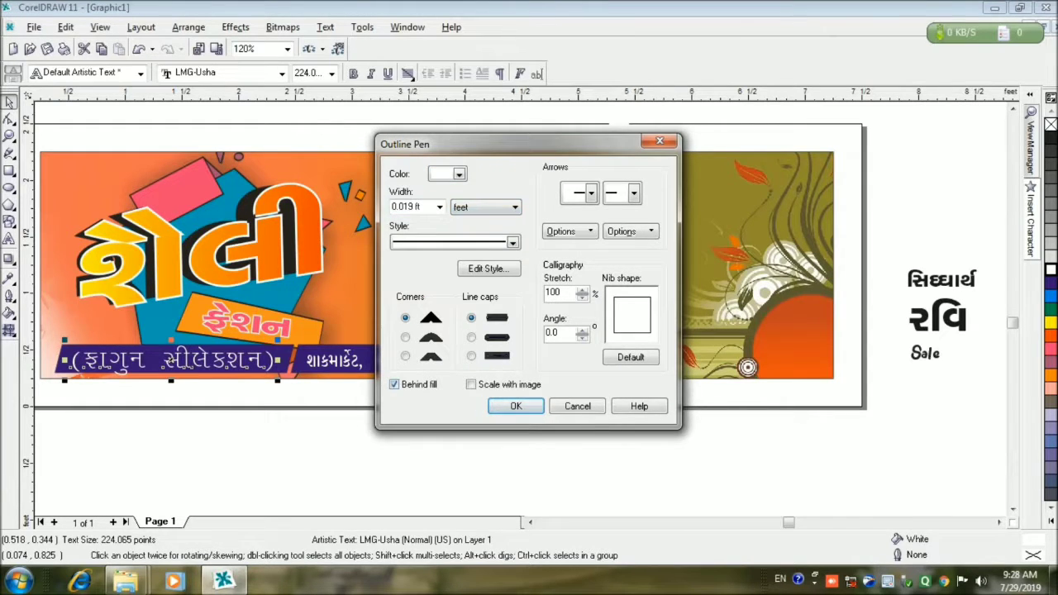
key("Return")
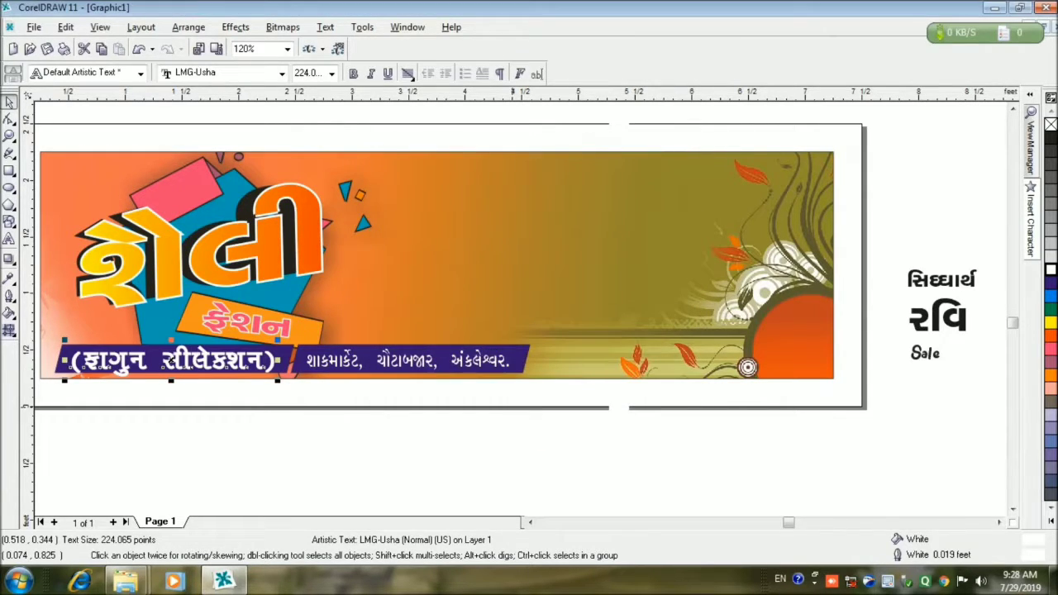
Step: Set the outline width of the (ફાગુન સીલેકશન) text to 0.009 ft
left_click(10, 296)
left_click(38, 306)
key("alt+Down")
key("Up")
key("Return")
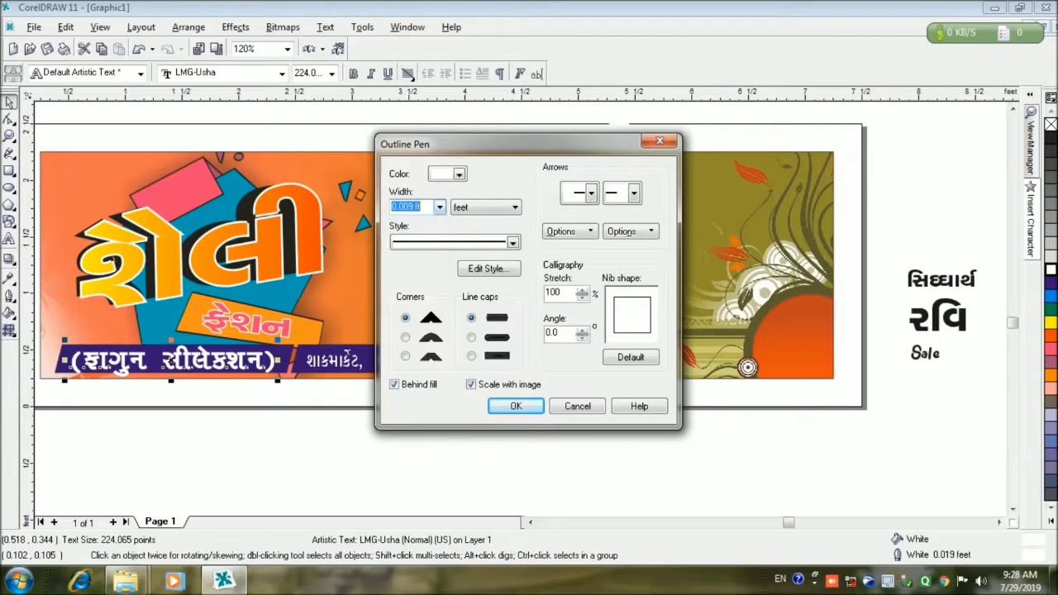
key("Return")
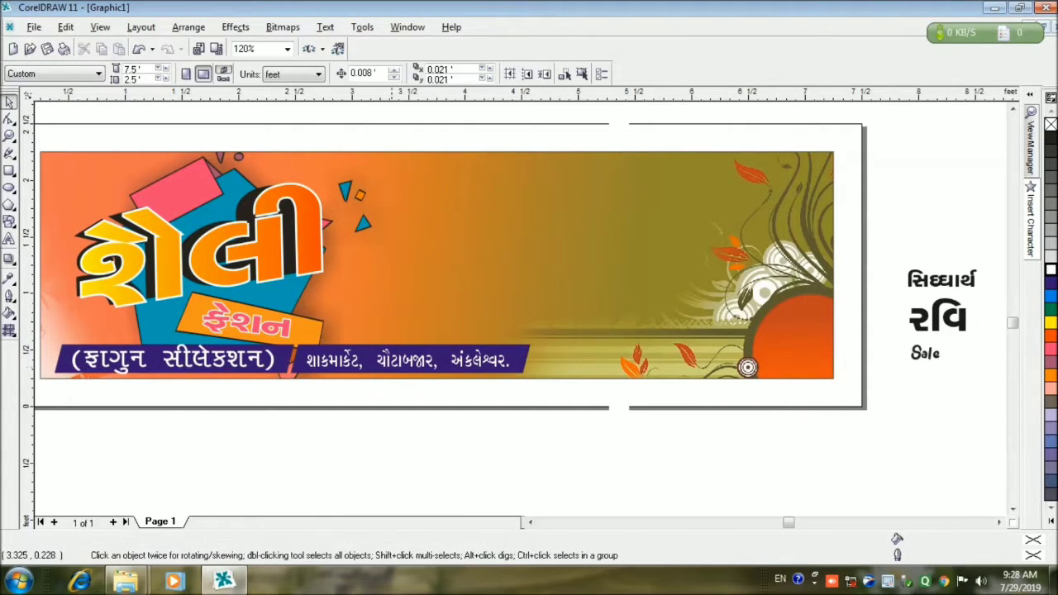
Step: Give the shop's address line a white 0.009 ft outline placed behind the fill and scaled with the image
left_click(306, 363)
left_click(9, 296)
left_click(39, 304)
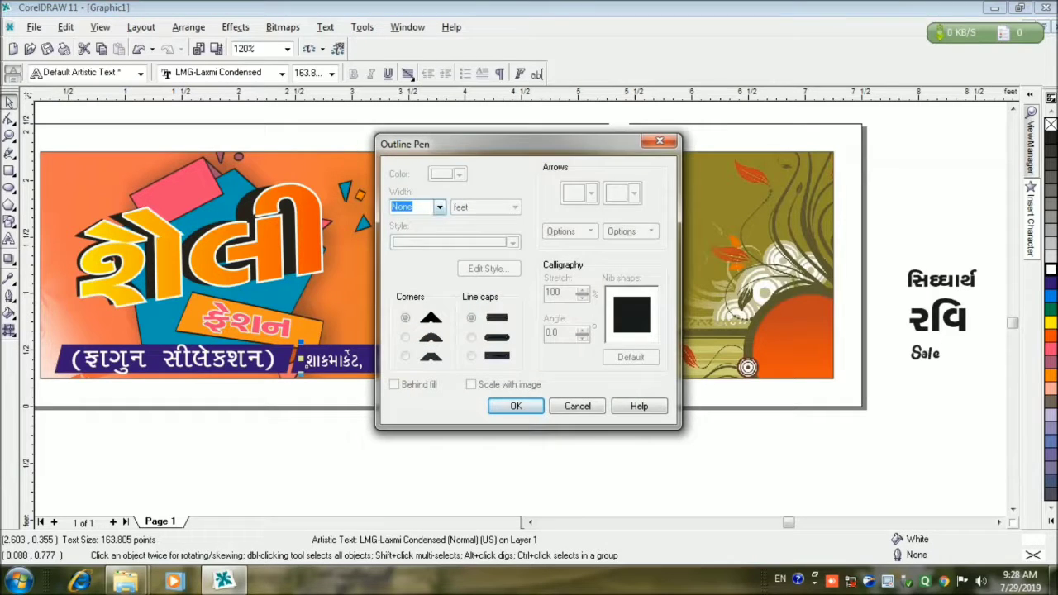
left_click(444, 206)
left_click(413, 281)
left_click(458, 173)
left_click(486, 205)
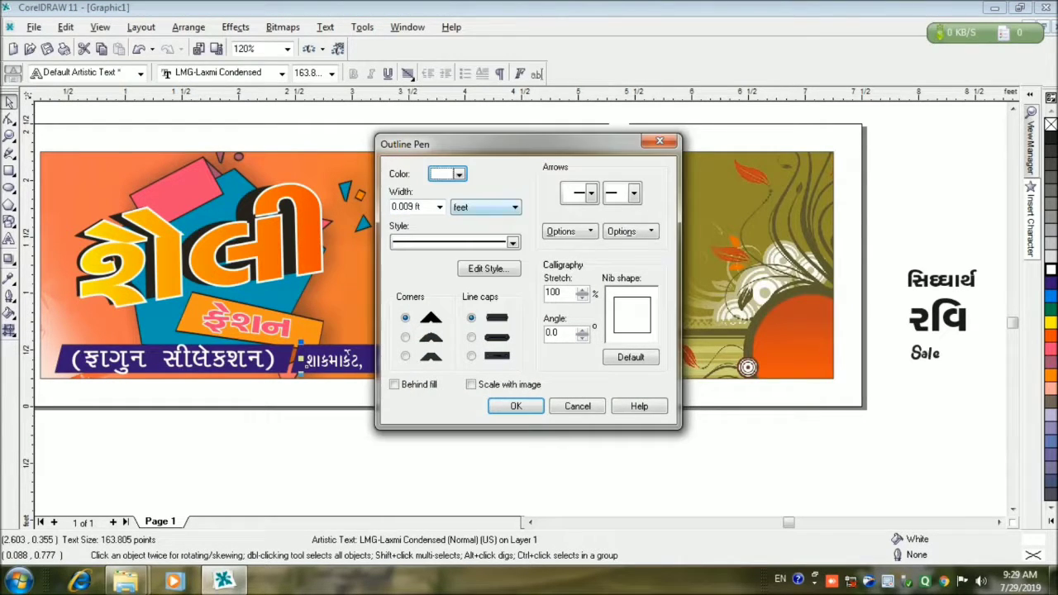
left_click(394, 384)
left_click(470, 384)
left_click(516, 406)
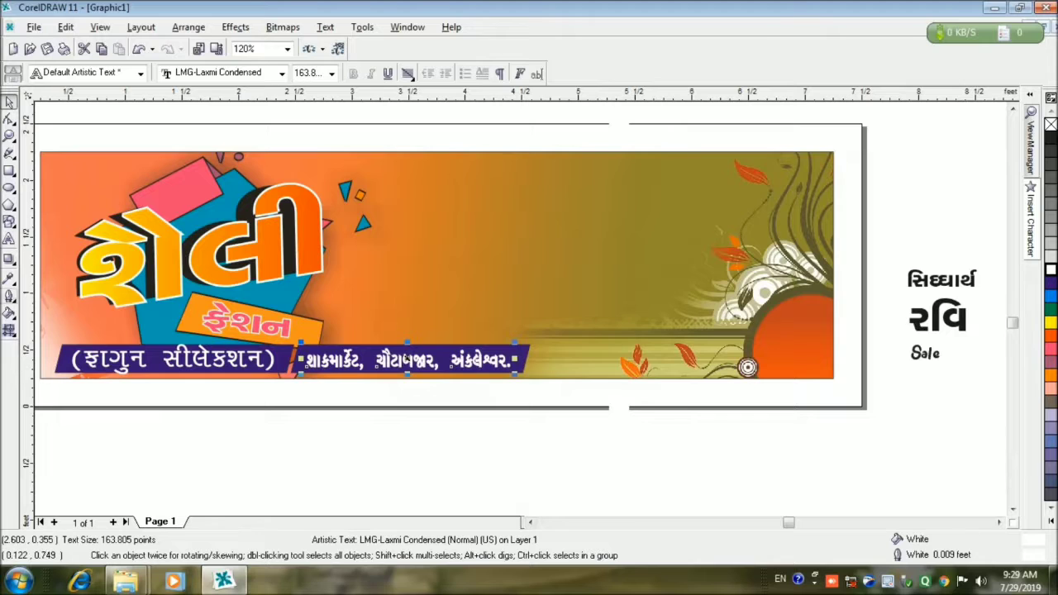
Step: Set the outline width of the address line to 0.005 ft
left_click(9, 296)
left_click(38, 304)
left_click(440, 206)
left_click(413, 274)
key("Return")
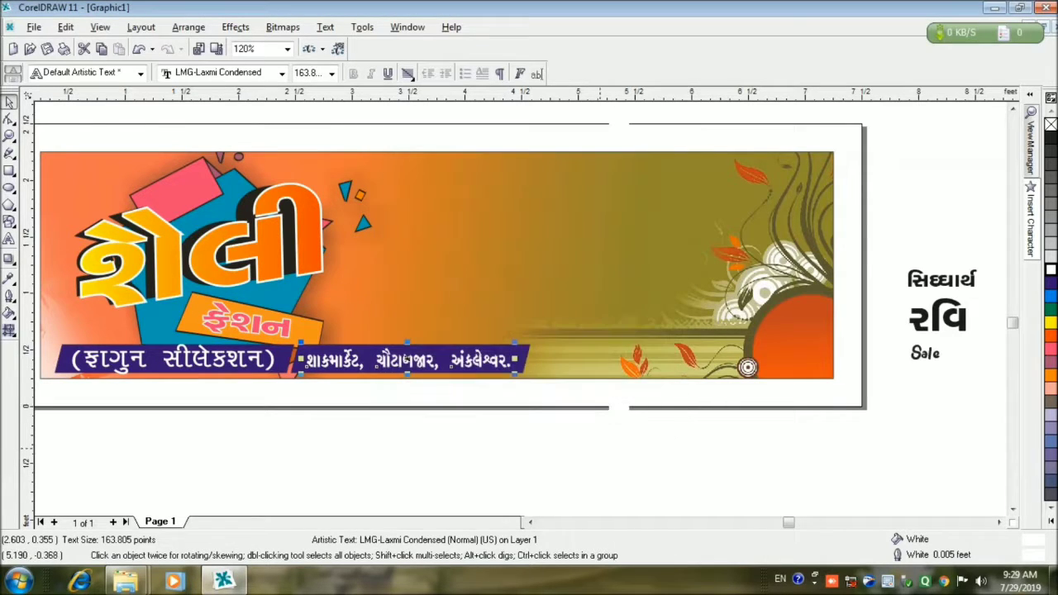
Step: Reduce the address line's outline to a thinner preset width
left_click(9, 296)
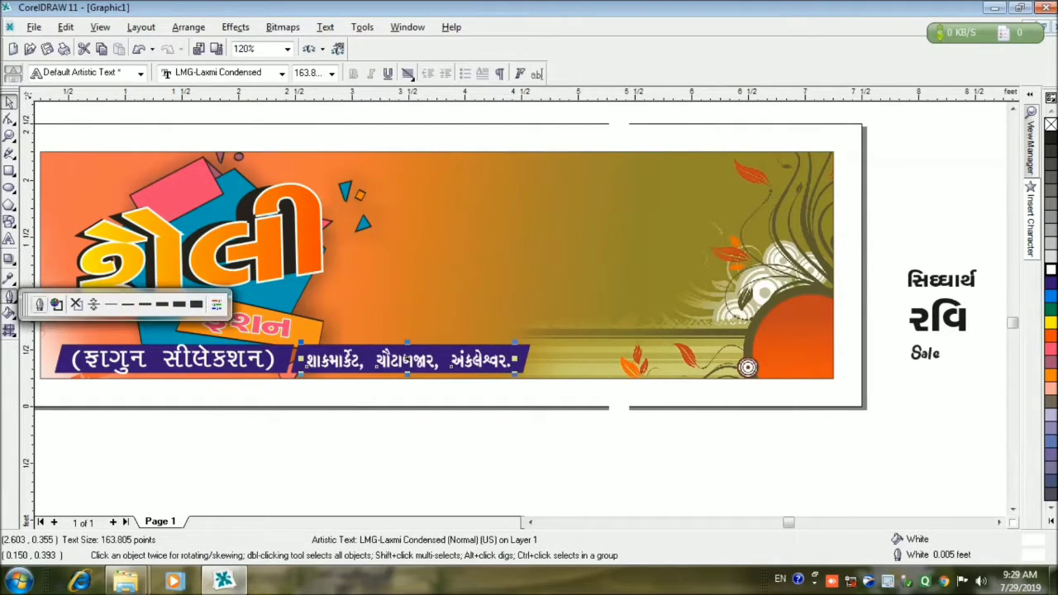
left_click(39, 304)
left_click(439, 206)
left_click(413, 254)
left_click(514, 405)
left_click(521, 479)
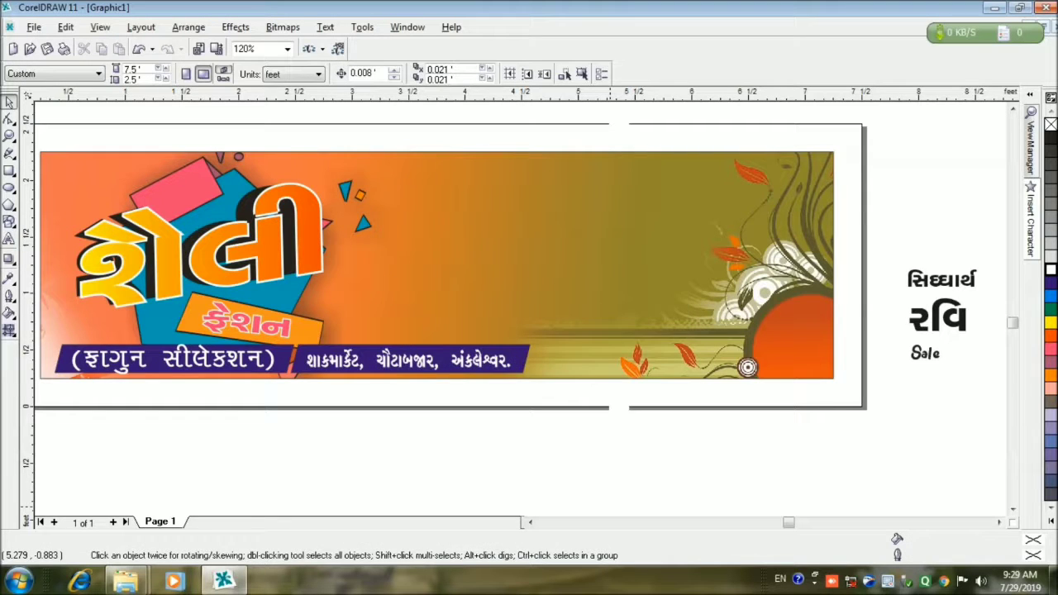
Step: Centre the address line and the (ફાગુન સીલેકશન) text horizontally on their violet-blue strips
left_click(504, 360)
left_click(526, 349, "shift")
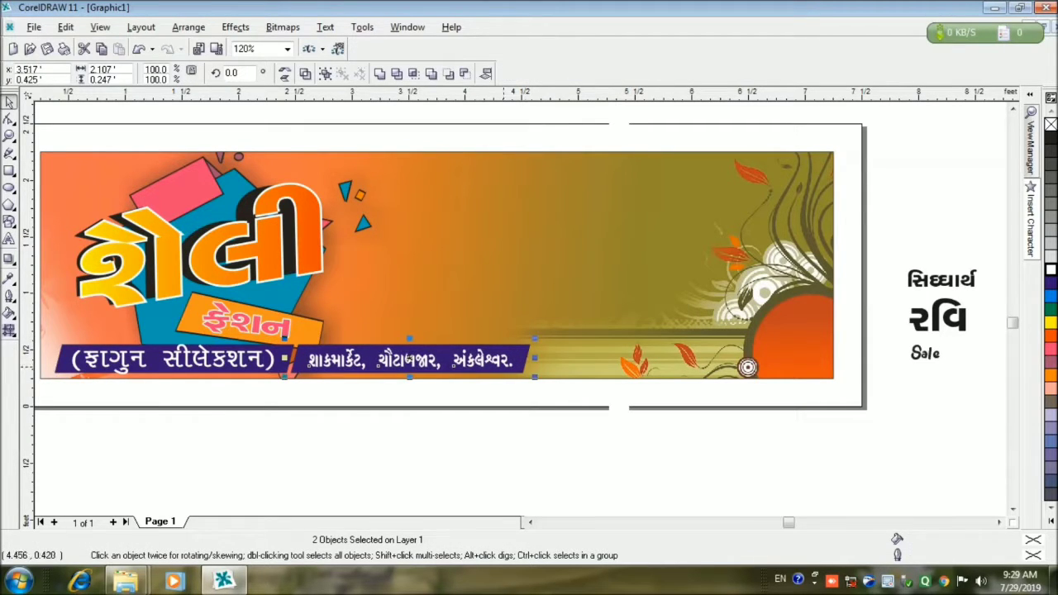
left_click(438, 369)
left_click(268, 361)
left_click(747, 366, "shift")
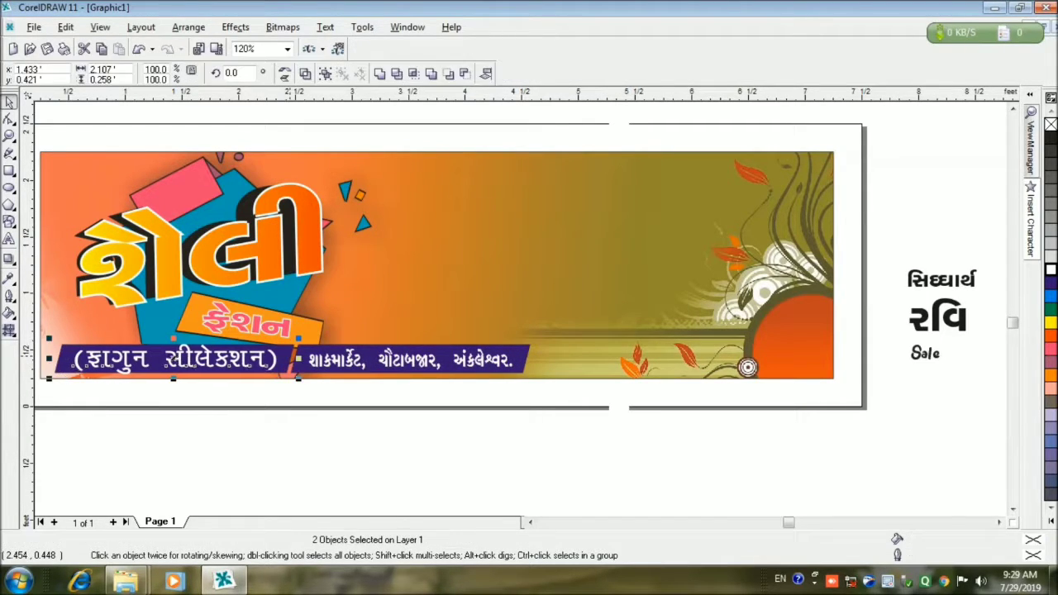
key("Escape")
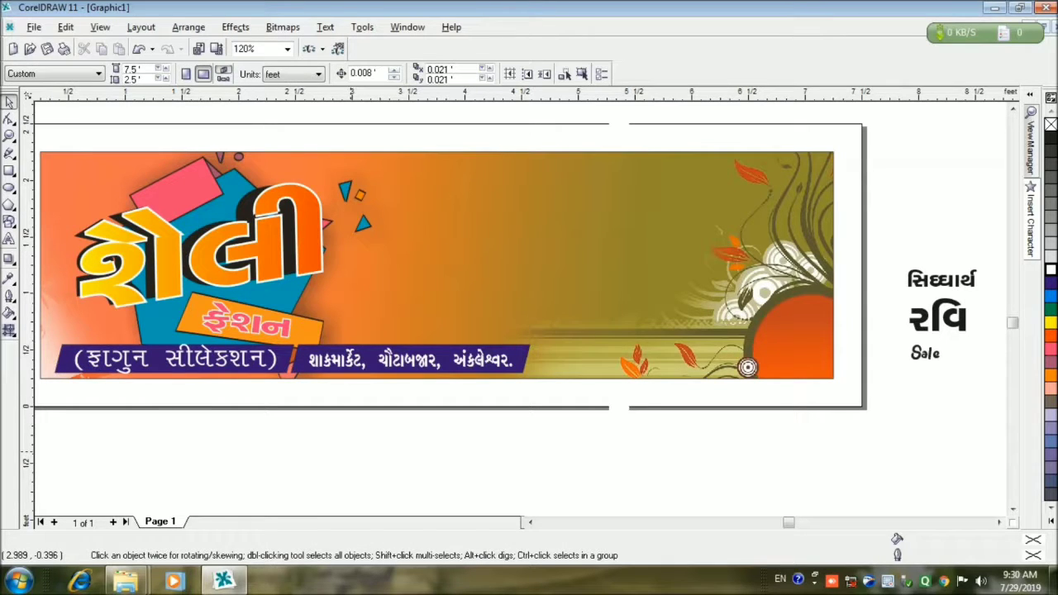
Step: Move the first contact name and its mobile number onto the banner's upper middle, both filled blue with a white hairline outline
scroll(521, 314, "right", 3)
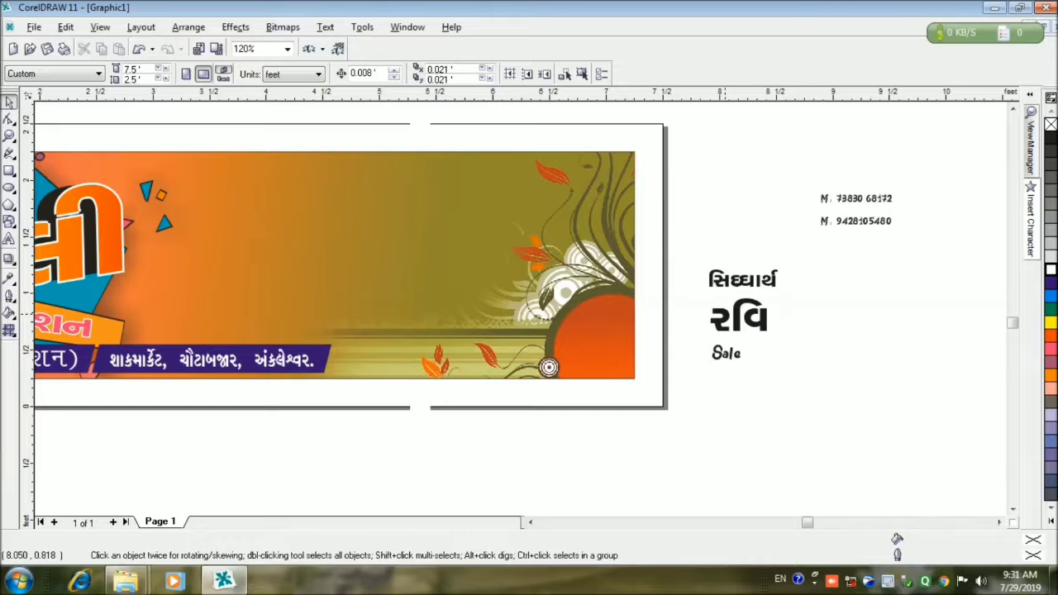
left_click_drag(748, 310, 264, 198)
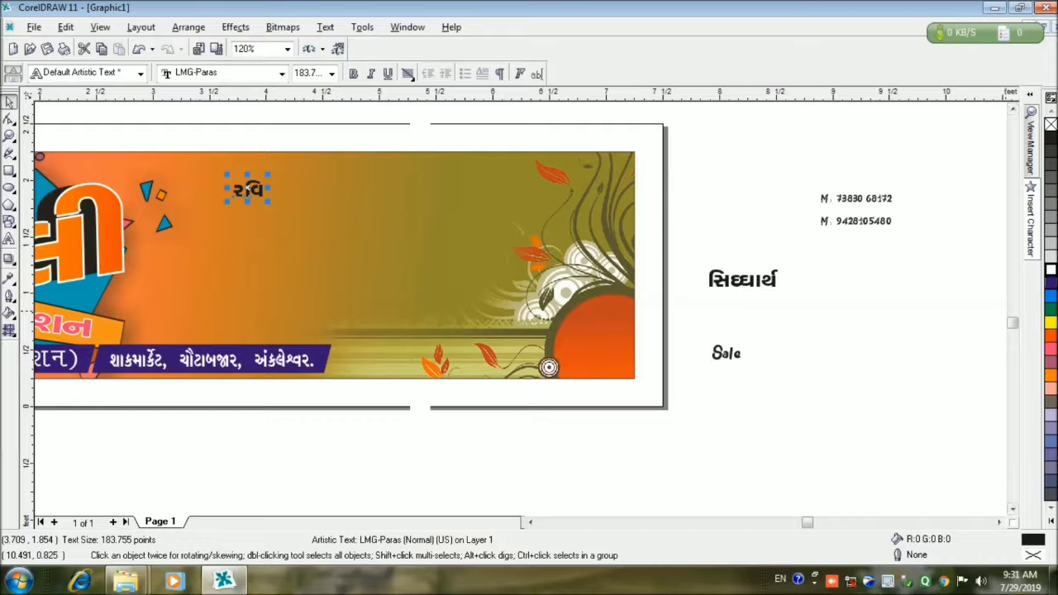
left_click(1051, 282)
key("Escape")
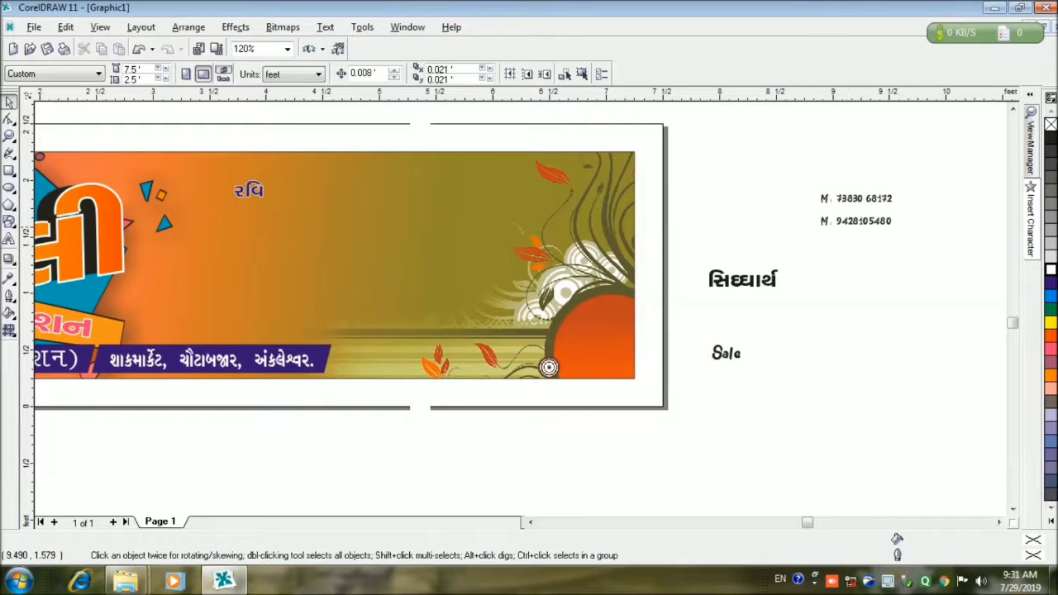
left_click(856, 198)
left_click_drag(855, 198, 375, 204)
left_click(1050, 282)
right_click(1051, 268)
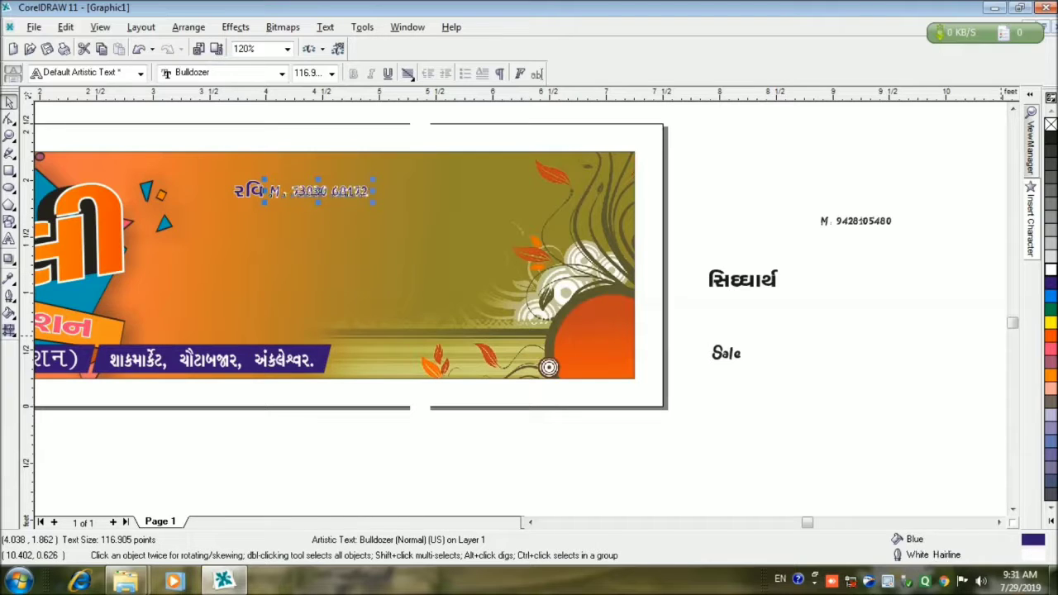
Step: Place the second contact name below the first, filled blue with a white outline, and move its mobile number beside it
left_click_drag(742, 278, 255, 234)
left_click(1051, 282)
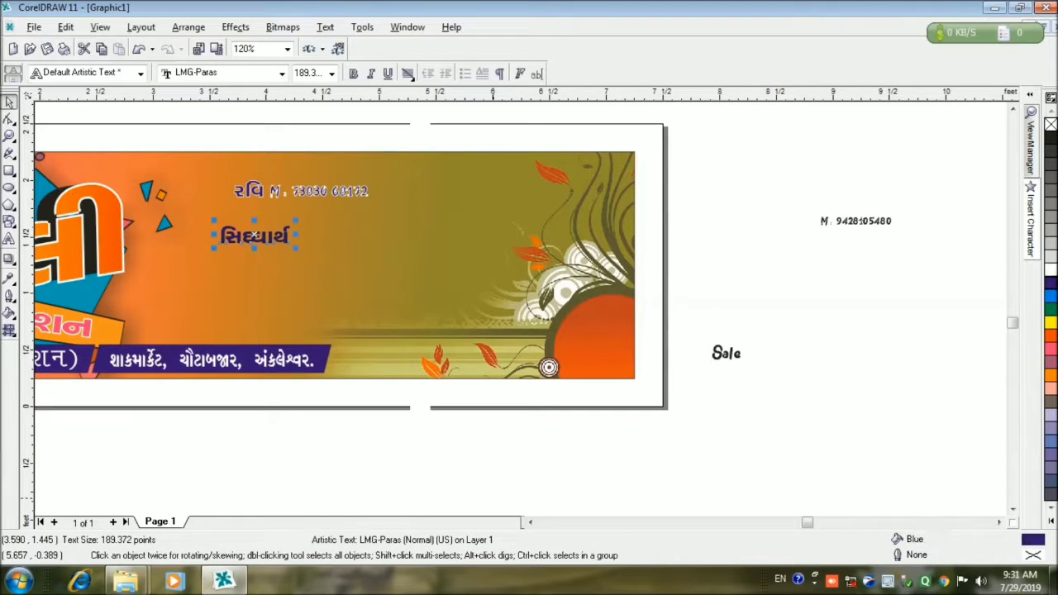
right_click(1051, 268)
left_click(855, 221)
left_click_drag(855, 221, 339, 235)
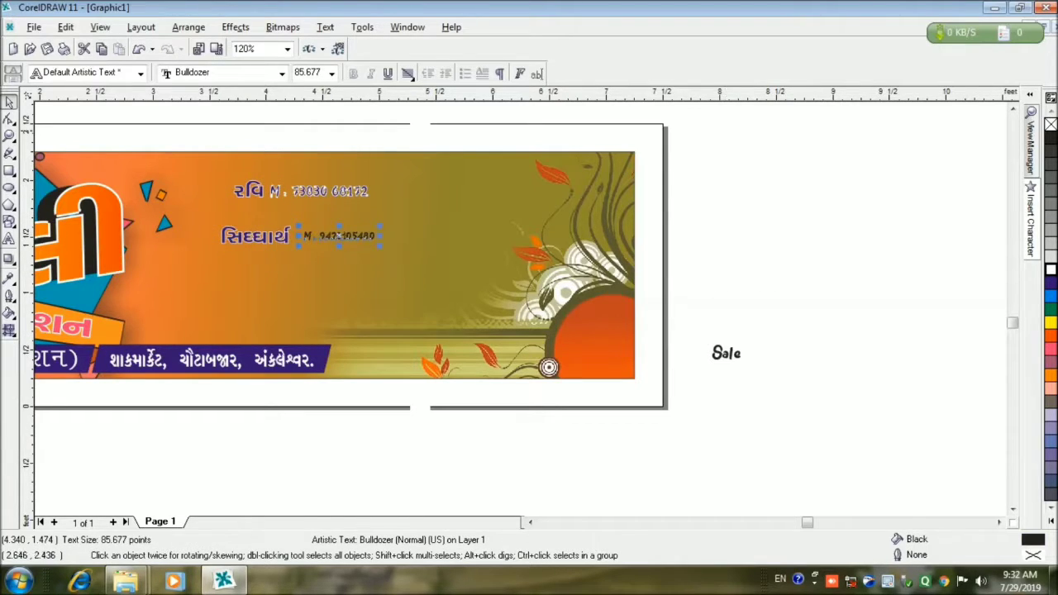
Step: Remove the "M :" prefix from the first contact's mobile number
key("F2")
left_click(300, 217)
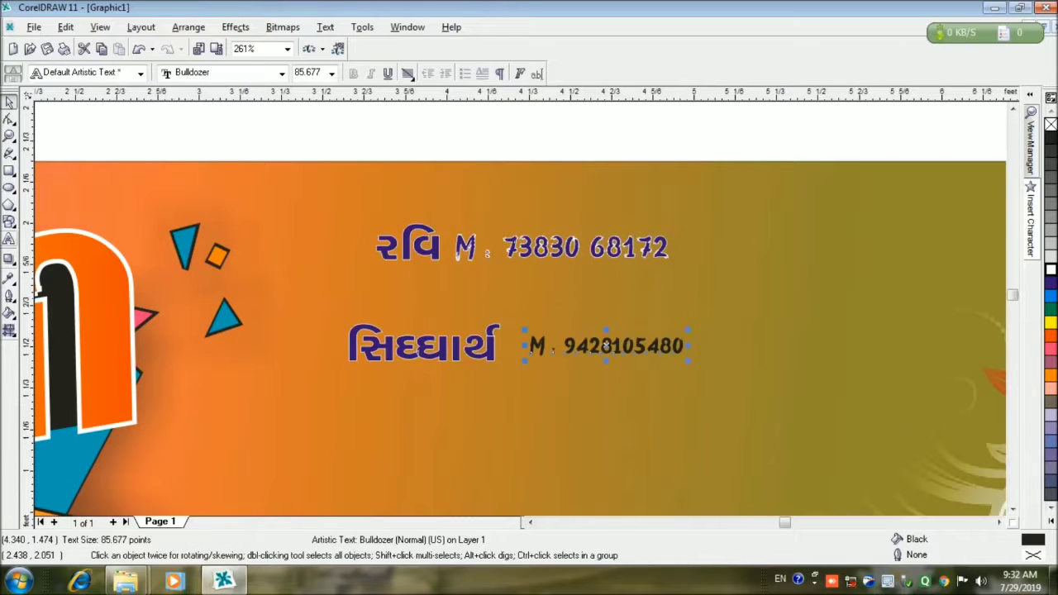
key("F8")
left_click(453, 246)
key("Delete")
key("Delete")
key("Delete")
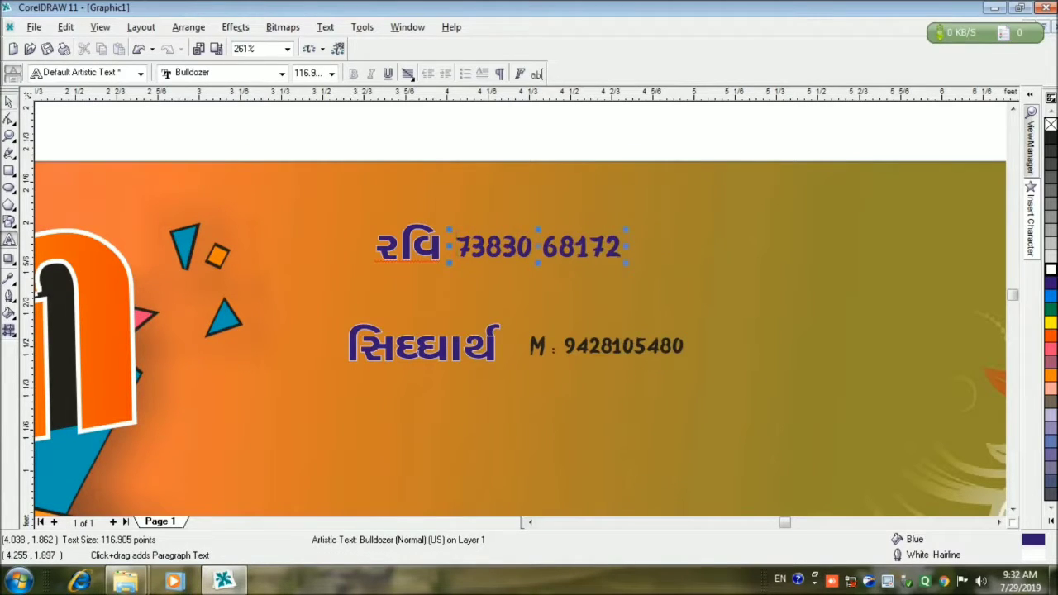
Step: Remove the "M :" prefix from the second mobile number and give it a blue fill with a white hairline outline
left_click(546, 346)
key("Delete")
key("Delete")
key("Delete")
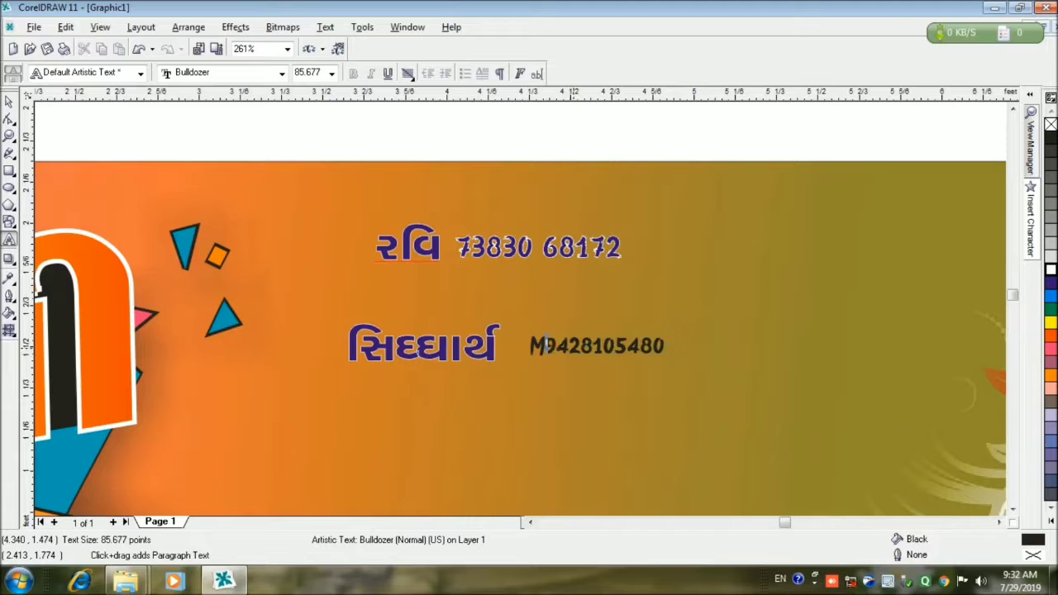
key("BackSpace")
key("ctrl+space")
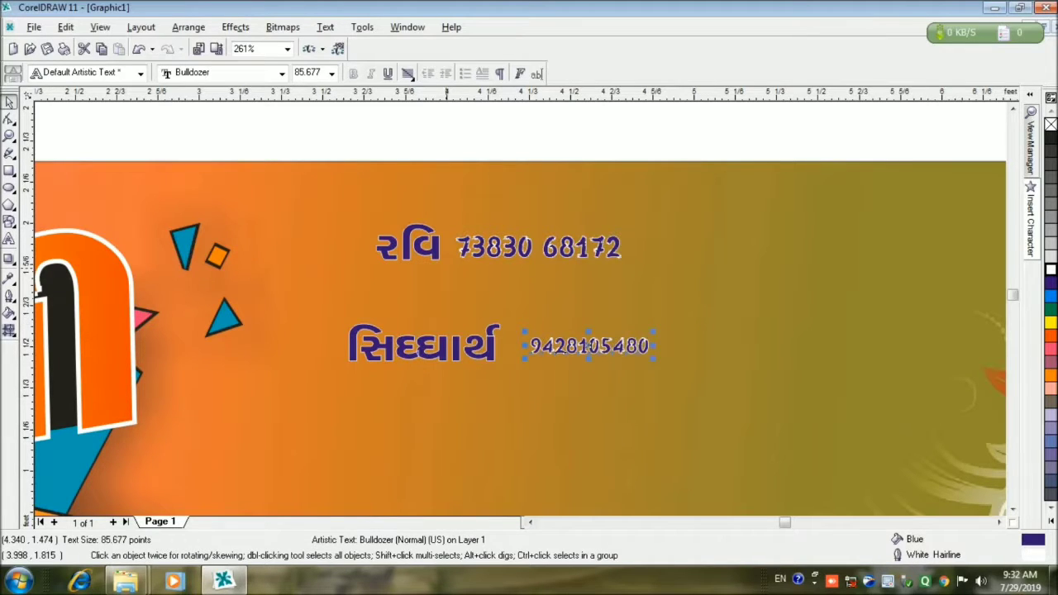
Step: Try yellow and cyan fills with a black hairline outline on the first mobile number
key("Tab")
key("Tab")
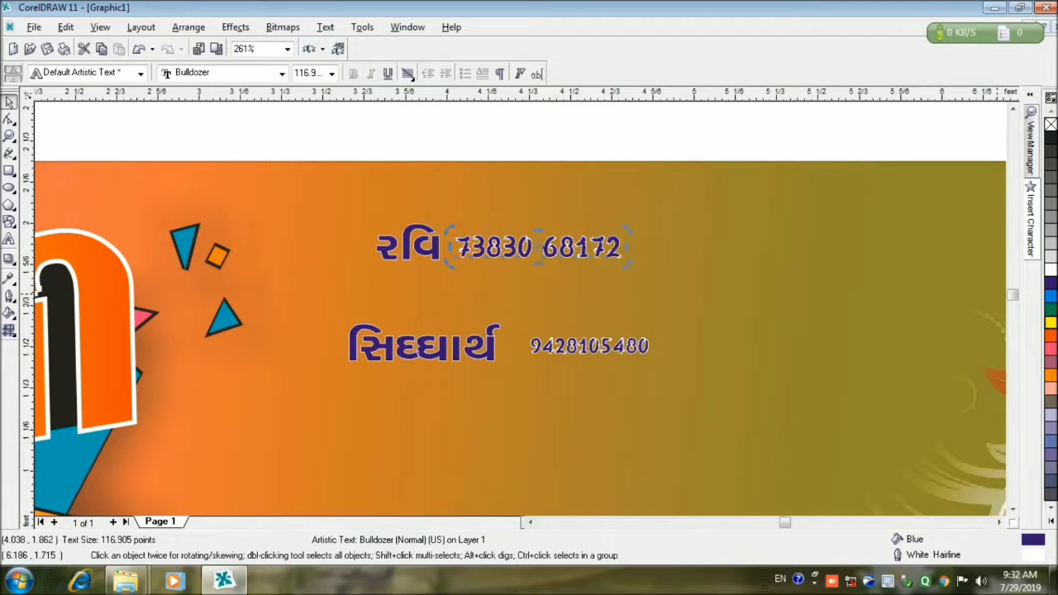
left_click(1050, 322)
right_click(1051, 135)
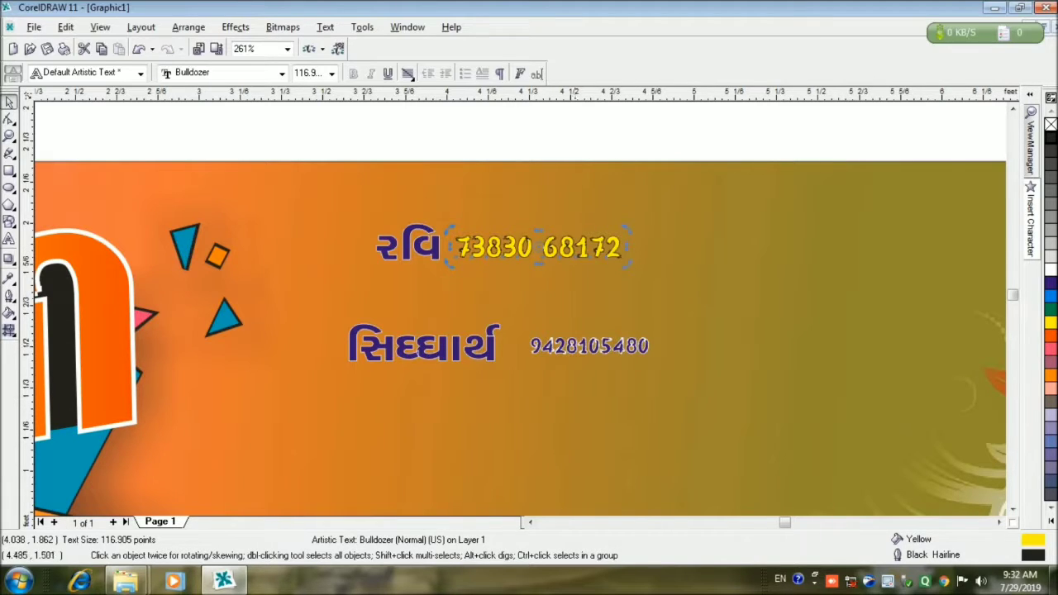
left_click(1051, 295)
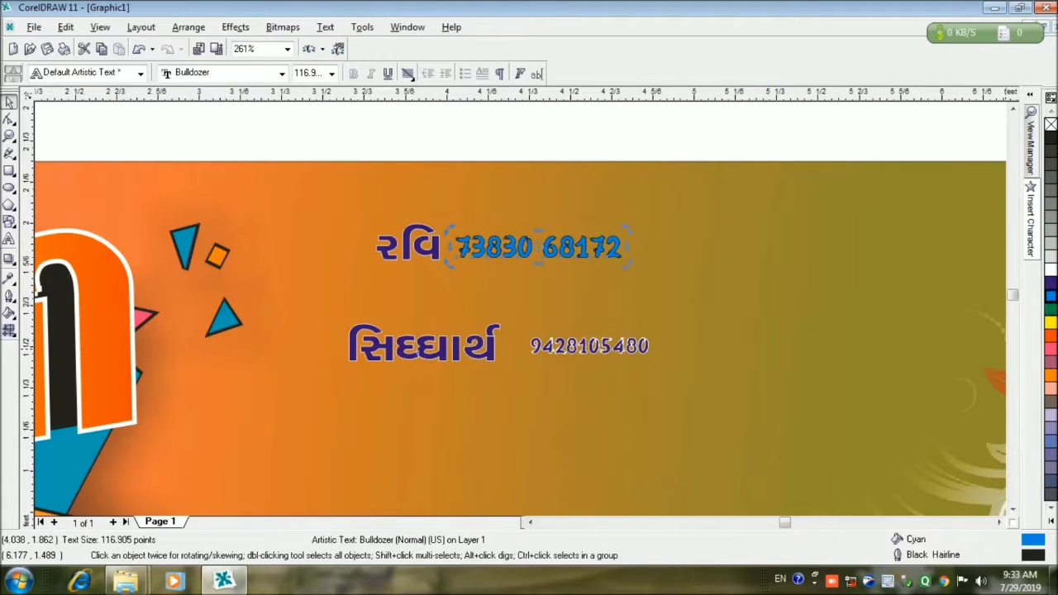
Step: Fill both mobile numbers magenta and give the first one a white hairline outline
left_click(1050, 348)
left_click(579, 389)
left_click(589, 345)
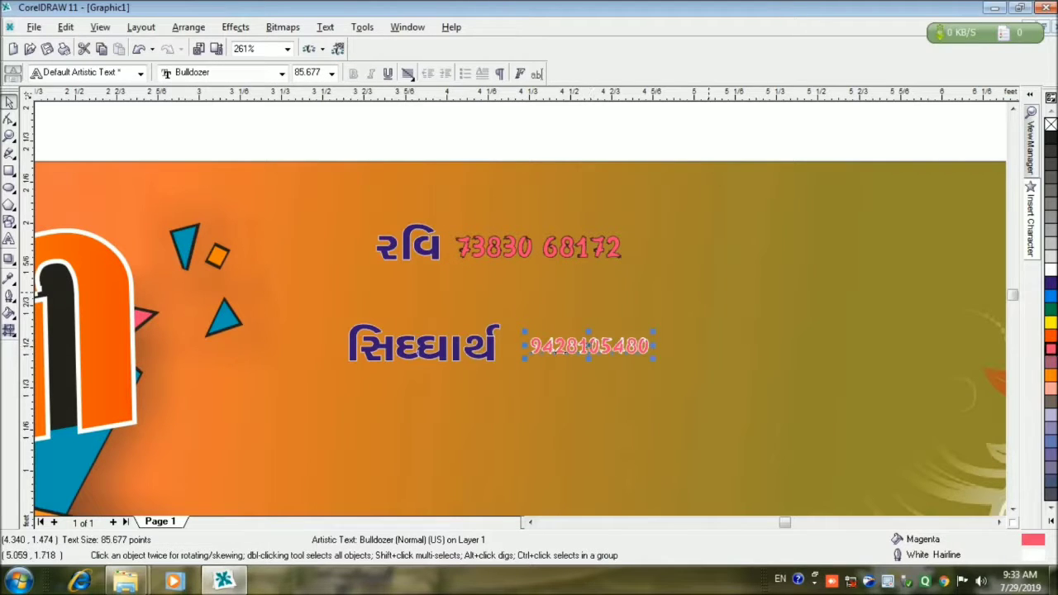
left_click(537, 247)
key("Escape")
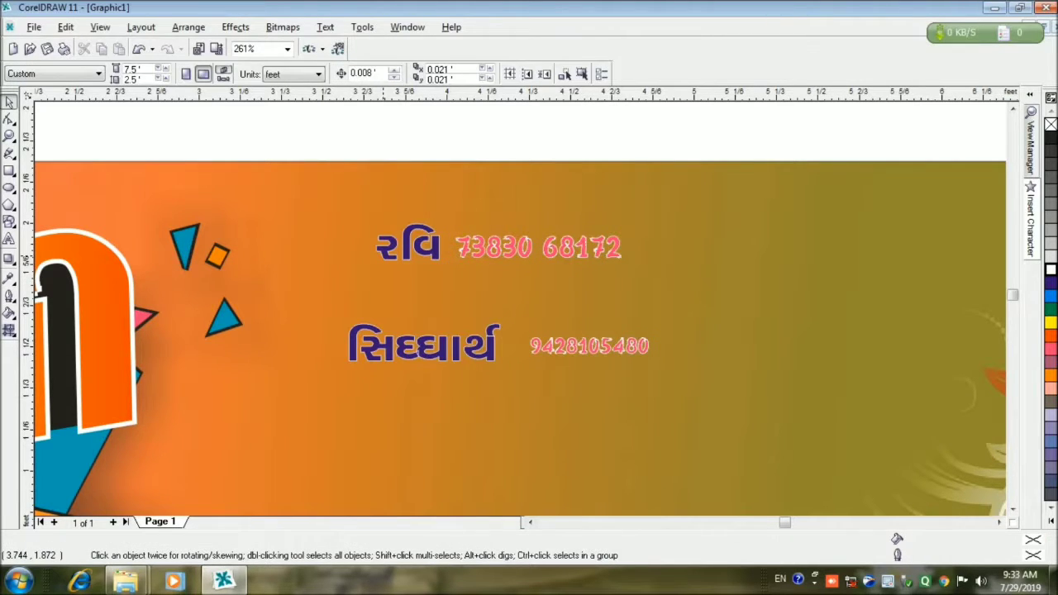
Step: Enlarge the first contact name to about 226.5 points and its number to about 144 points, and move the second name beneath
left_click(625, 313)
left_click_drag(626, 265, 683, 271)
left_click(433, 345)
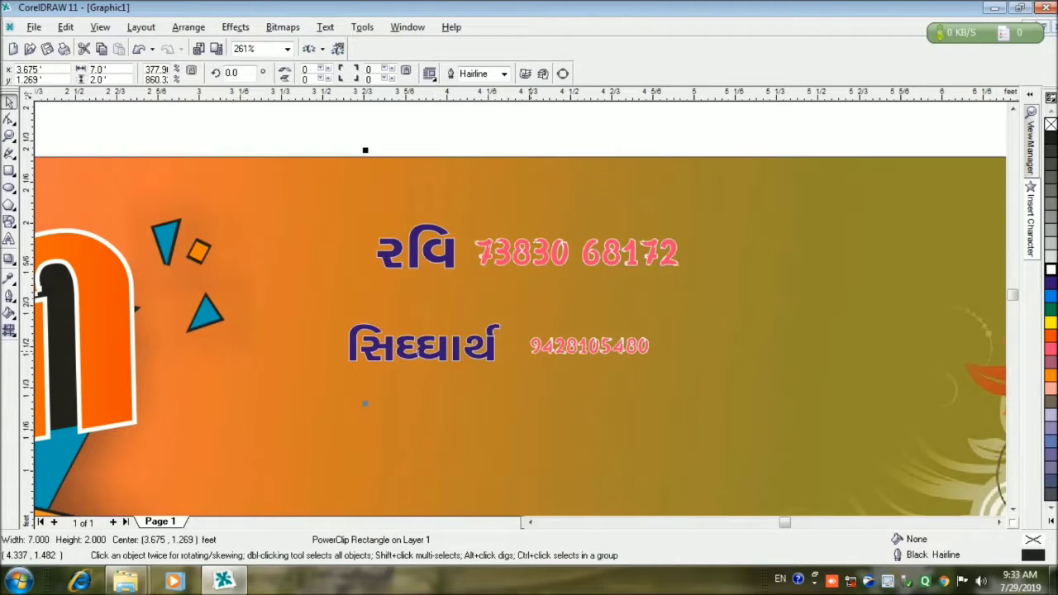
left_click_drag(446, 346, 400, 317)
left_click(413, 252, "shift")
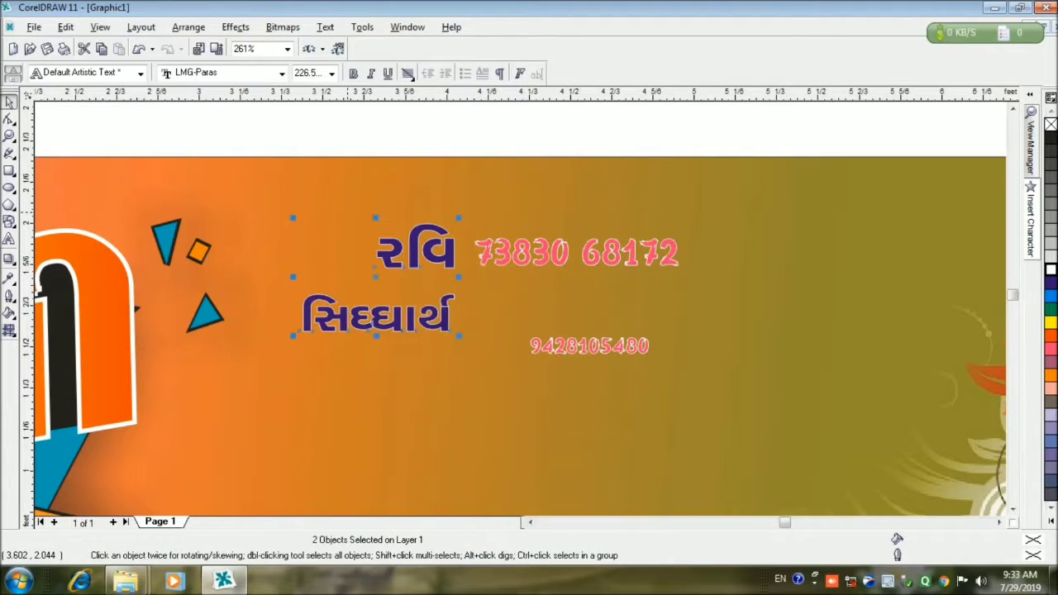
Step: Set the second contact name's text size to 226.5 points and align it with the right edge of the first name
left_click(390, 246)
left_click(376, 314)
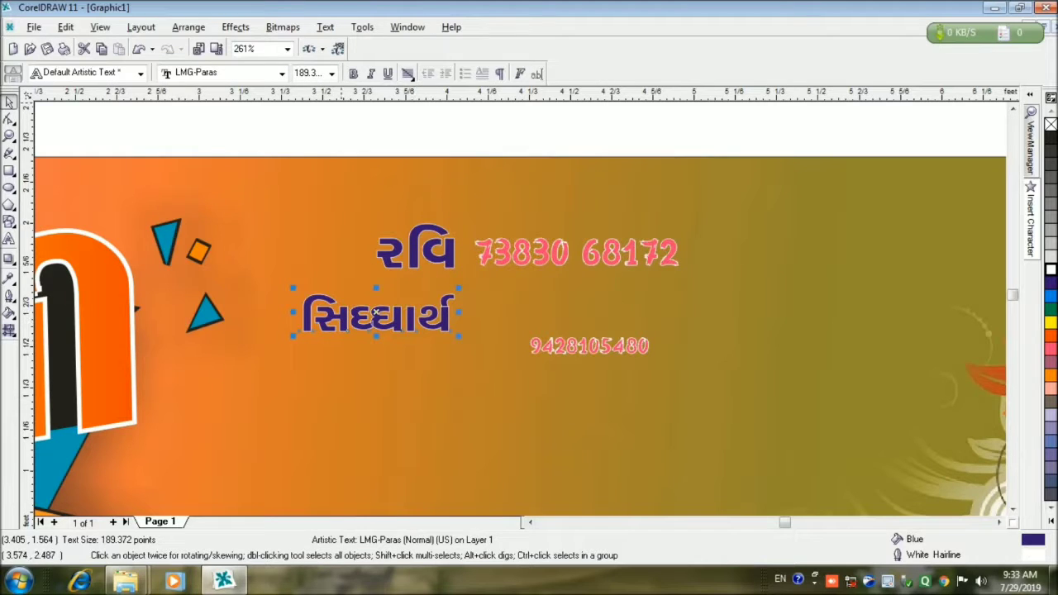
left_click(320, 72)
type("226.5")
key("Return")
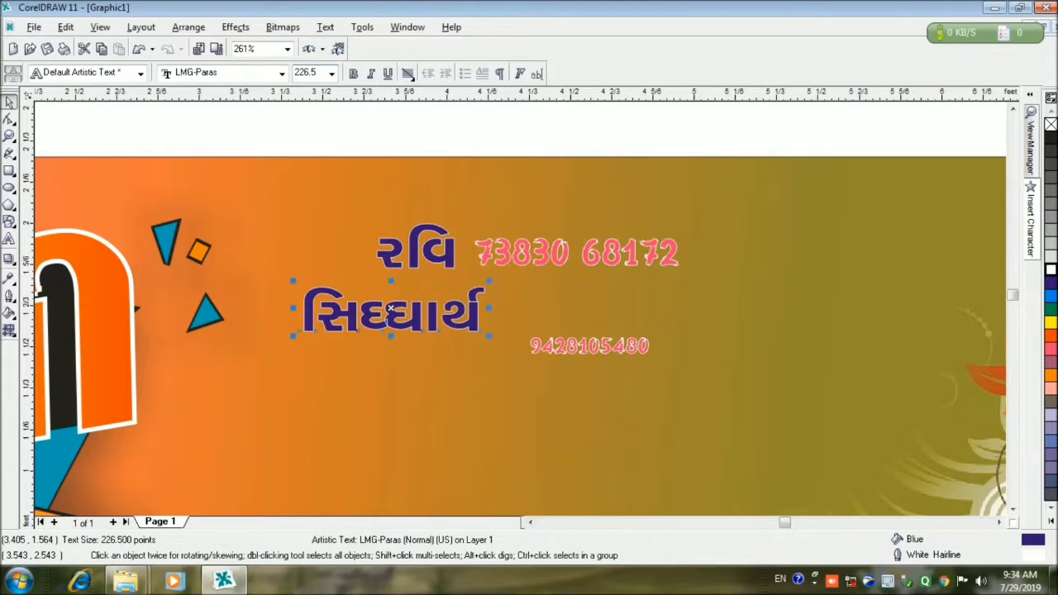
left_click(412, 248, "shift")
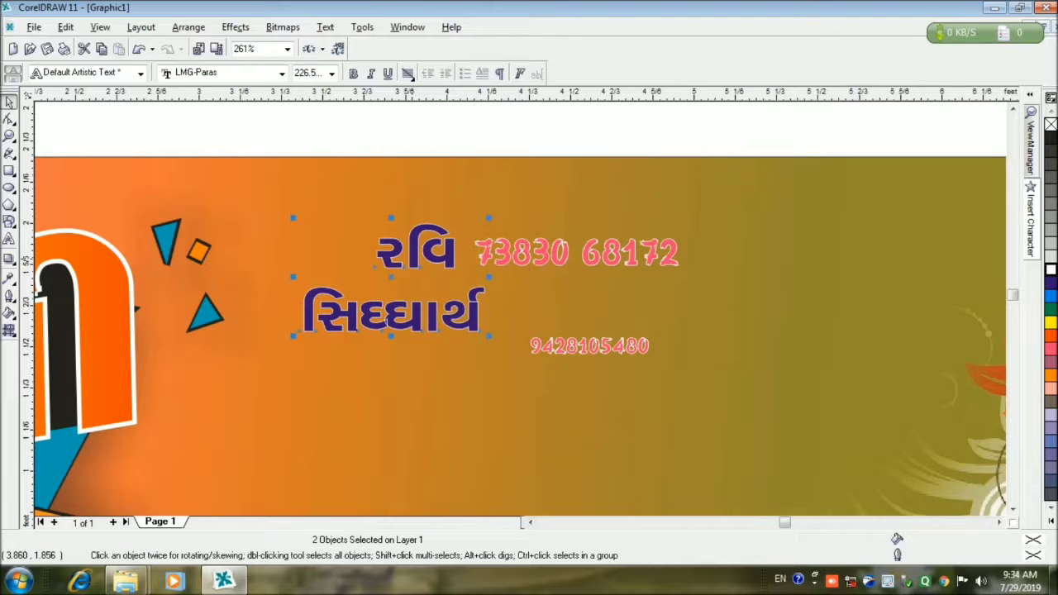
key("r")
key("Escape")
Step: Set the second mobile number's text size to 144 points and place it centred beneath the first number
left_click(588, 346)
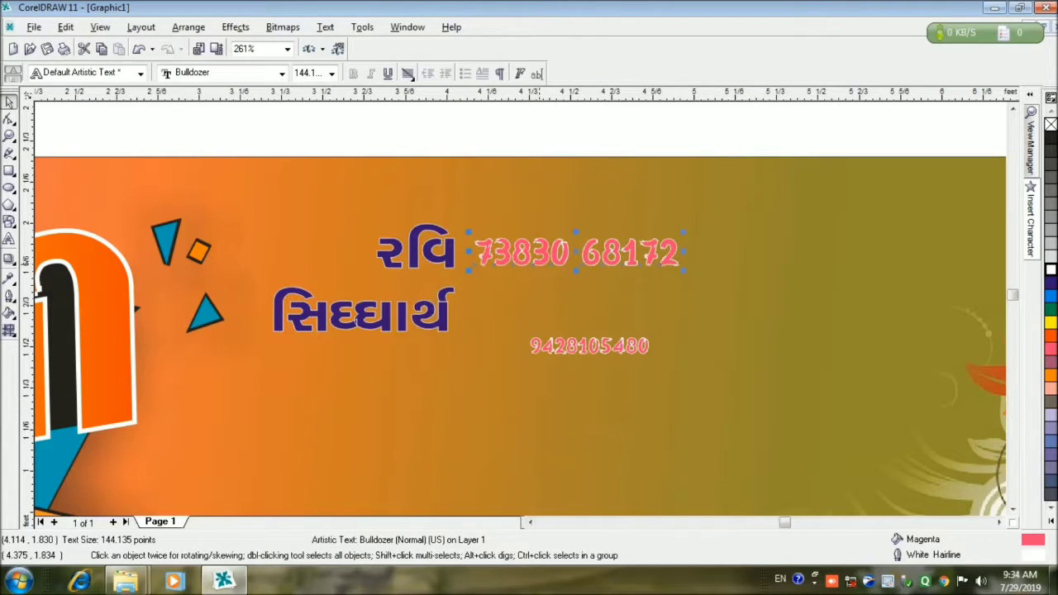
left_click(318, 73)
key("BackSpace")
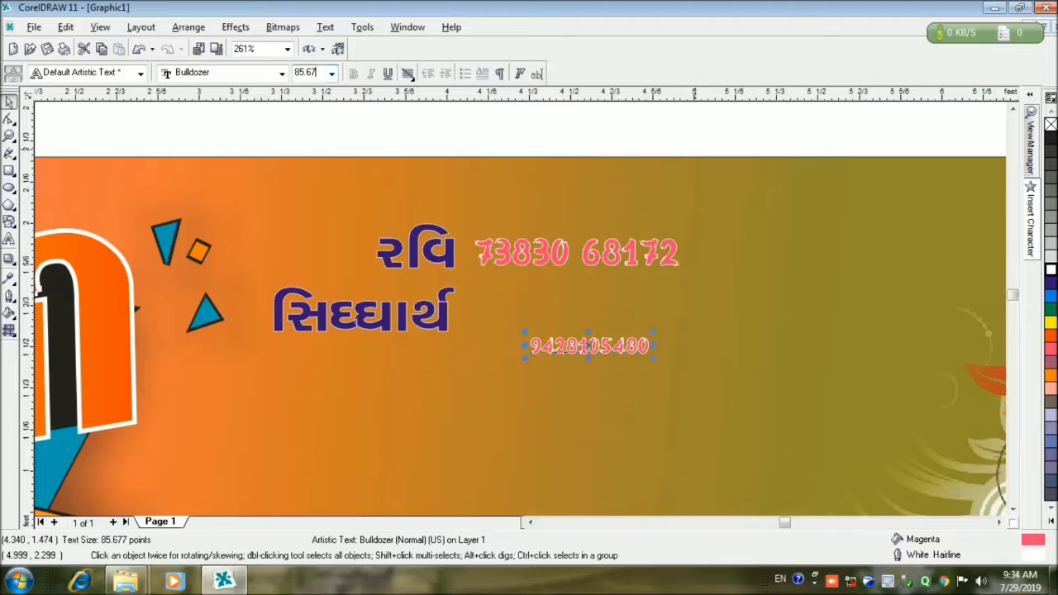
type("144")
key("Return")
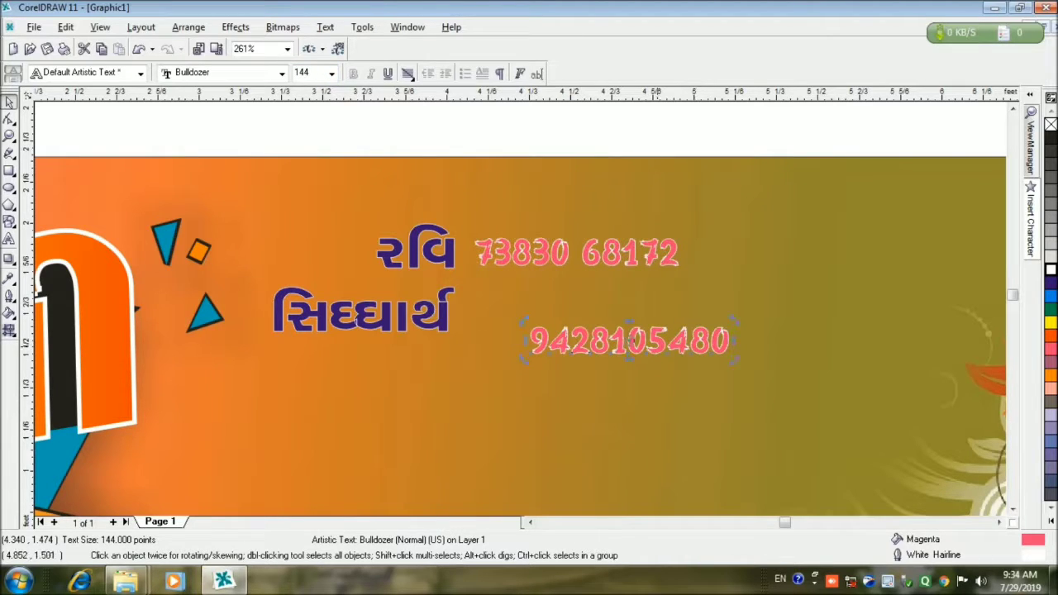
left_click_drag(531, 341, 513, 324)
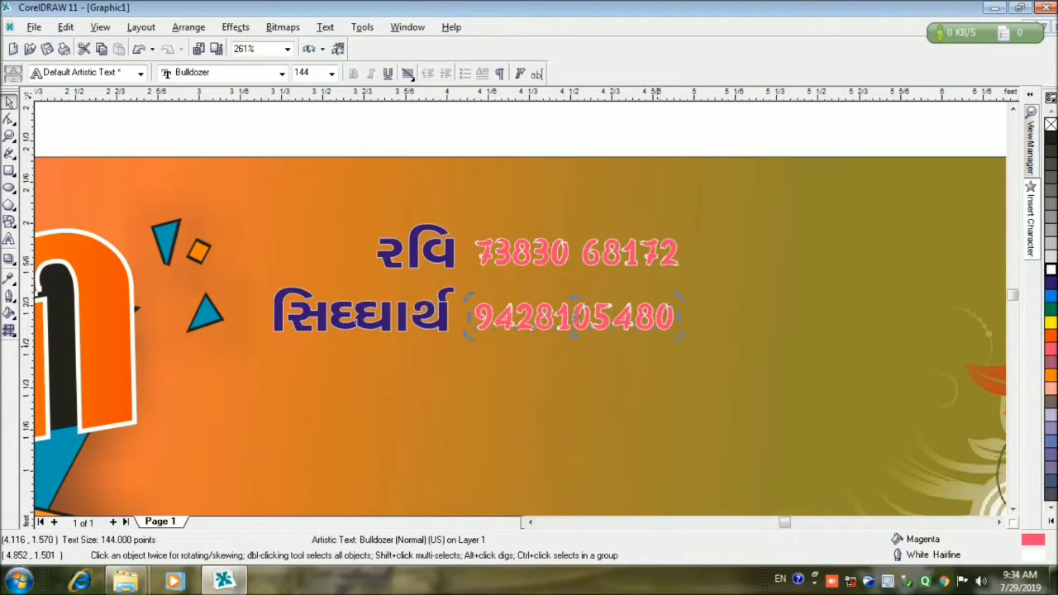
left_click(578, 252, "shift")
key("Escape")
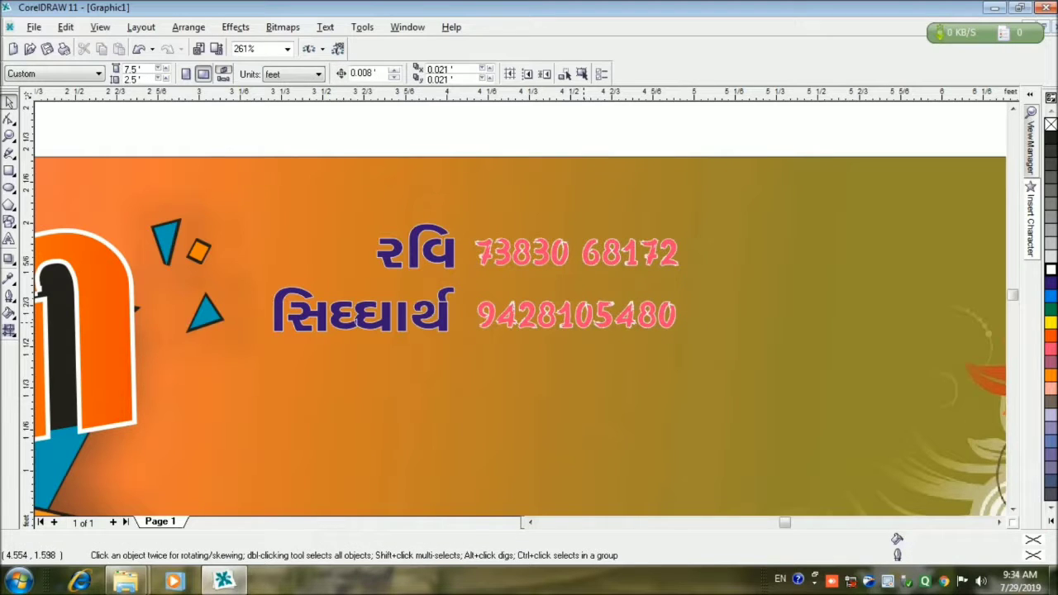
Step: Shift both contact names together slightly closer to the mobile numbers
left_click(409, 252)
left_click(364, 312, "shift")
left_click_drag(375, 266, 381, 267)
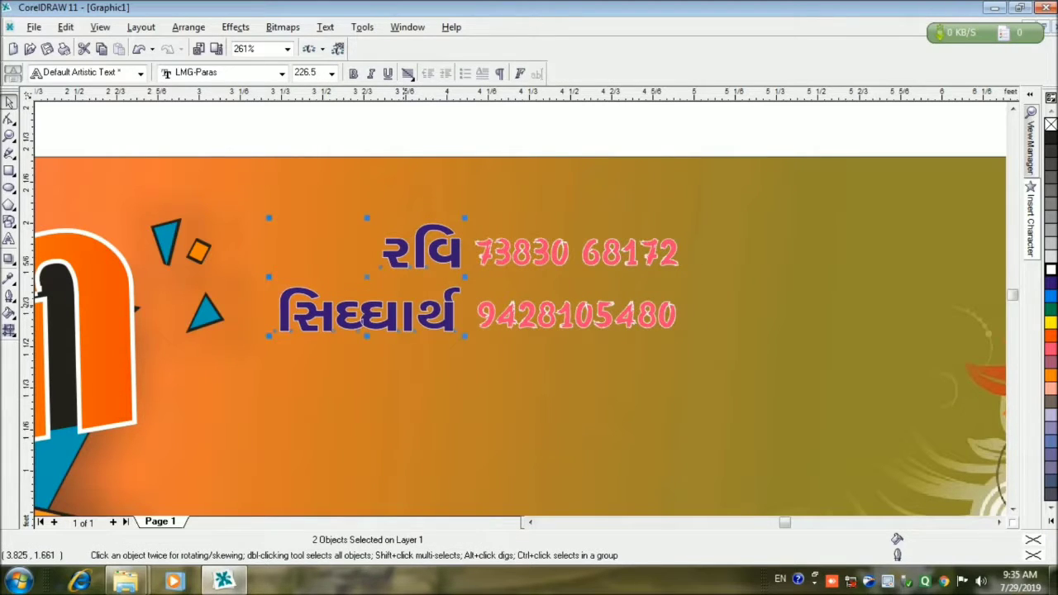
Step: Group the two contact names and their two mobile numbers into one object
left_click_drag(225, 110, 711, 376)
key("ctrl+g")
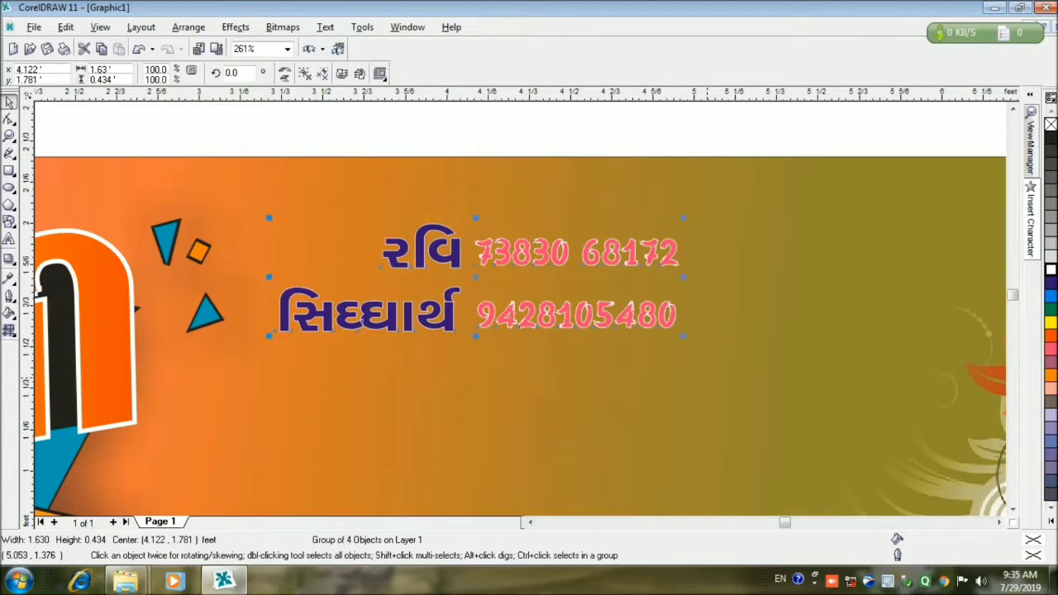
key("z")
key("F3")
key("space")
key("Escape")
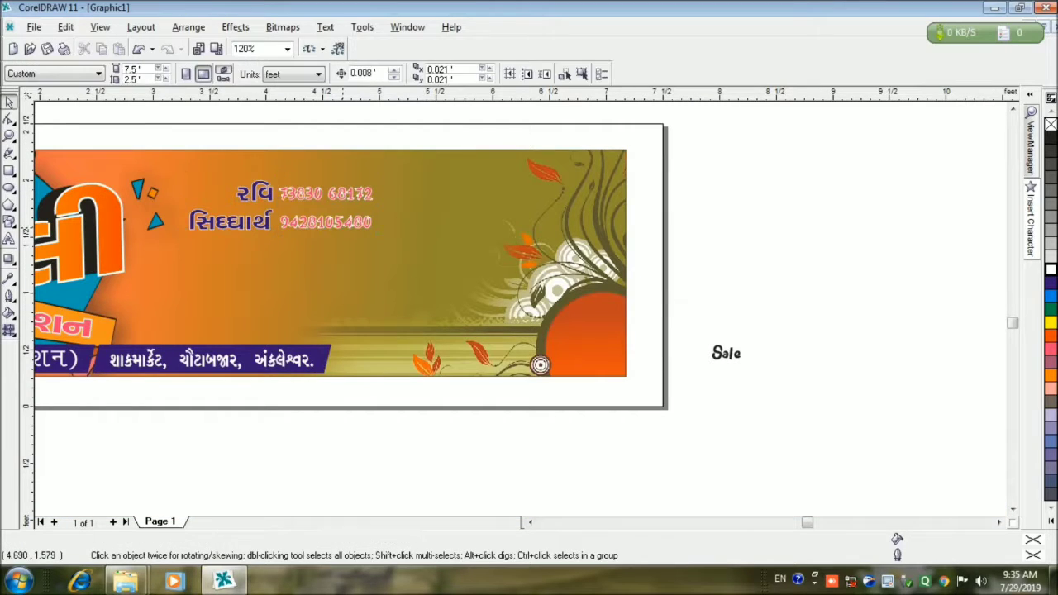
Step: Move the grouped contact block right and slightly up beside the floral ornament, centred at about 5.442, 1.837 feet
key("Tab")
key("Right")
key("Right")
key("Right")
key("Right")
key("Right")
key("Right")
key("Right")
key("Right")
key("Right")
key("Right")
key("Right")
key("Right")
key("Right")
key("Right")
key("Right")
key("Right")
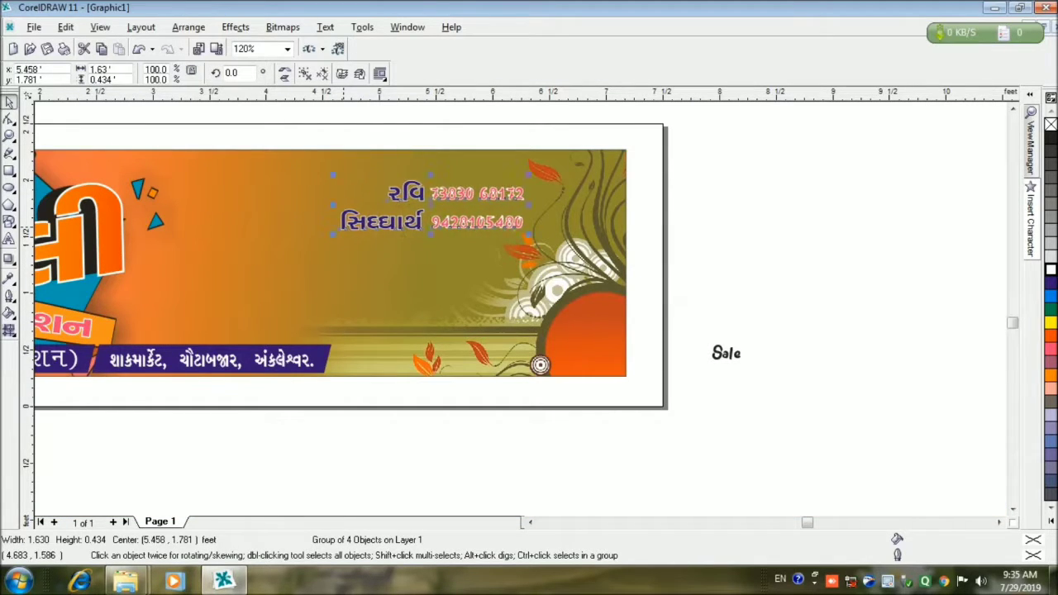
key("Right")
key("Right")
key("Right")
key("Right")
key("Right")
key("Right")
key("Right")
key("Right")
key("Right")
key("Right")
key("Right")
key("Right")
key("Left")
key("Left")
key("Left")
key("Left")
key("Left")
key("Left")
key("Left")
key("Left")
key("Left")
key("Left")
key("Left")
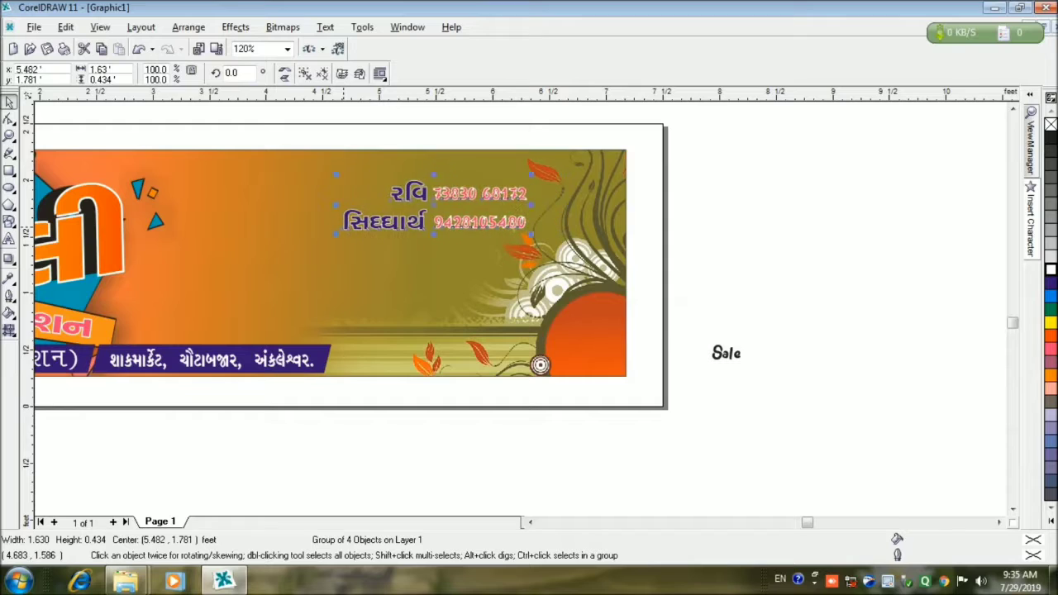
key("Up")
key("Up")
key("Up")
key("Up")
key("Up")
key("Up")
key("Up")
key("Up")
key("Up")
key("Up")
key("Up")
key("Up")
key("Up")
key("Left")
key("Left")
key("Left")
key("Left")
key("Left")
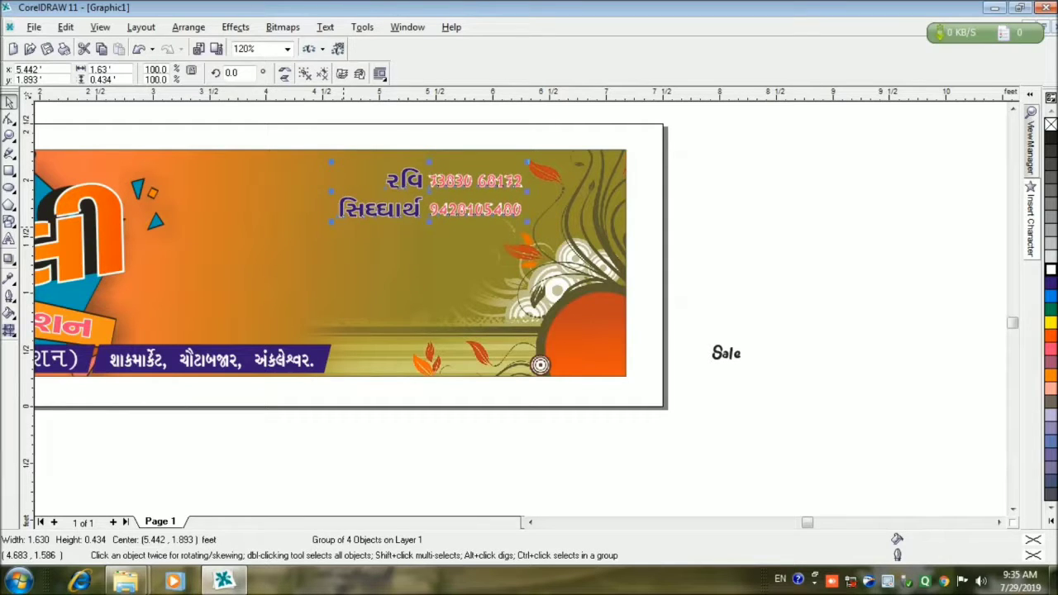
key("Down")
key("Down")
key("Down")
key("Down")
key("Down")
key("Down")
key("Down")
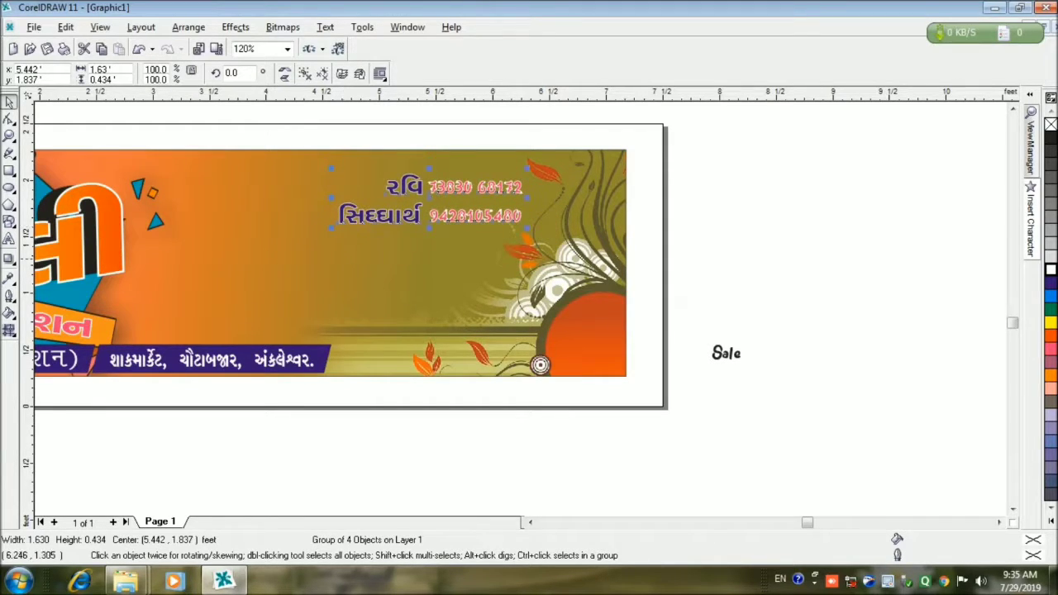
Step: Enlarge the contact group leftwards to about 2.391 x 0.637 feet and nudge it slightly left
left_click_drag(330, 196, 244, 196)
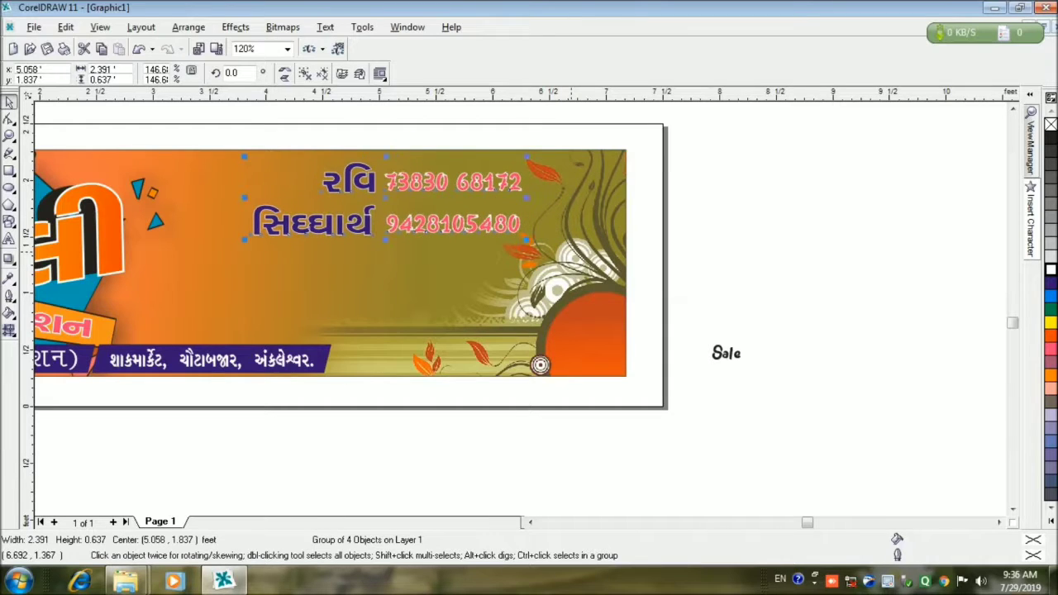
key("Left")
key("Left")
key("Escape")
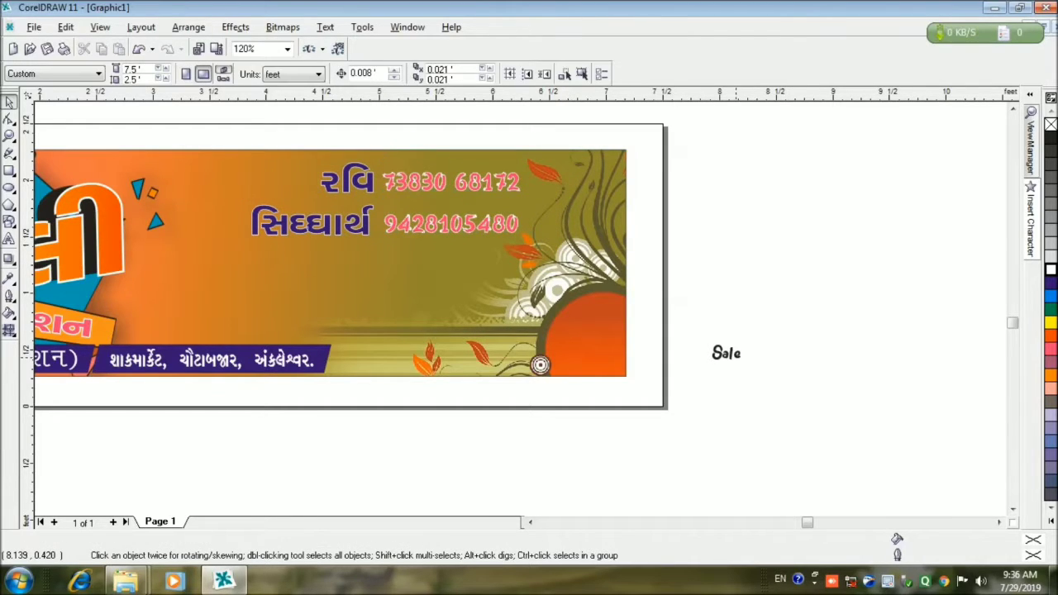
Step: Place the Sale text on the orange circle in the banner's lower-right corner, enlarged to about 278.7 points
left_click(725, 353)
left_click_drag(726, 353, 590, 339)
left_click(433, 150)
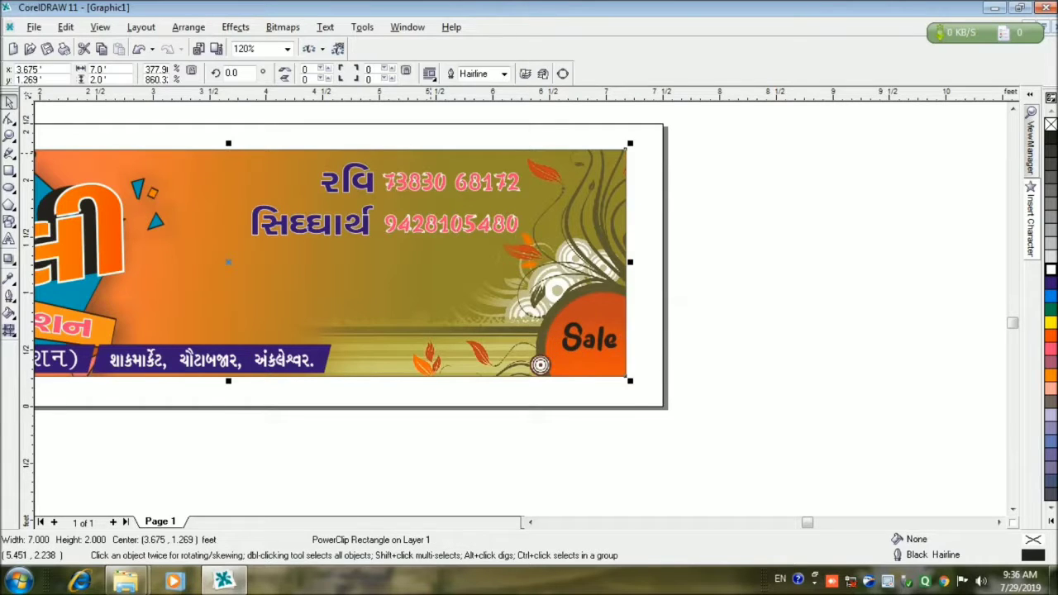
key("z")
key("F3")
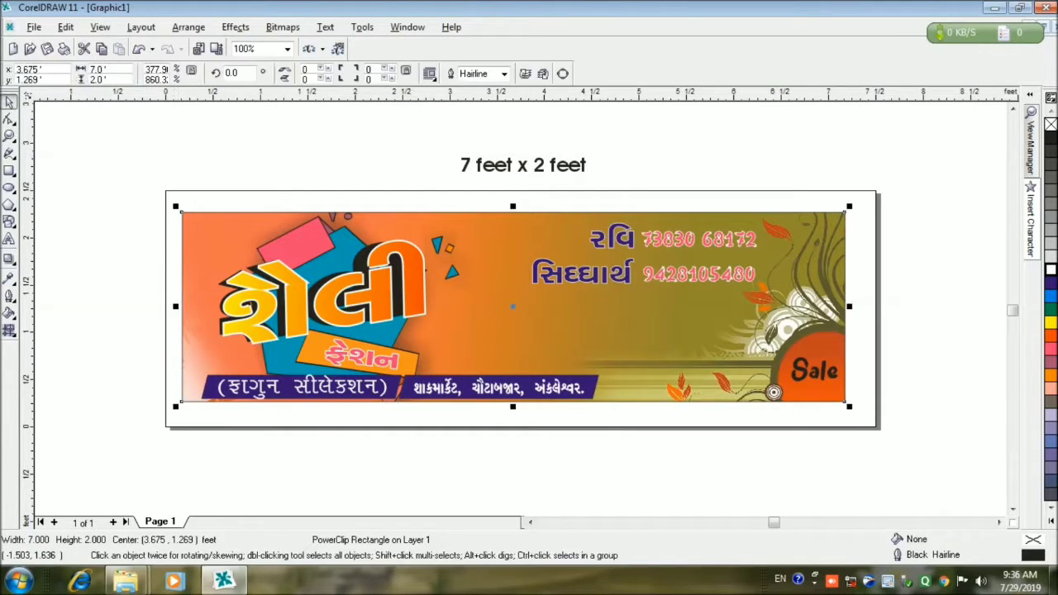
key("space")
Step: Fill the Sale text white with a black hairline outline and stretch it taller to about 442.9 points
left_click(814, 371)
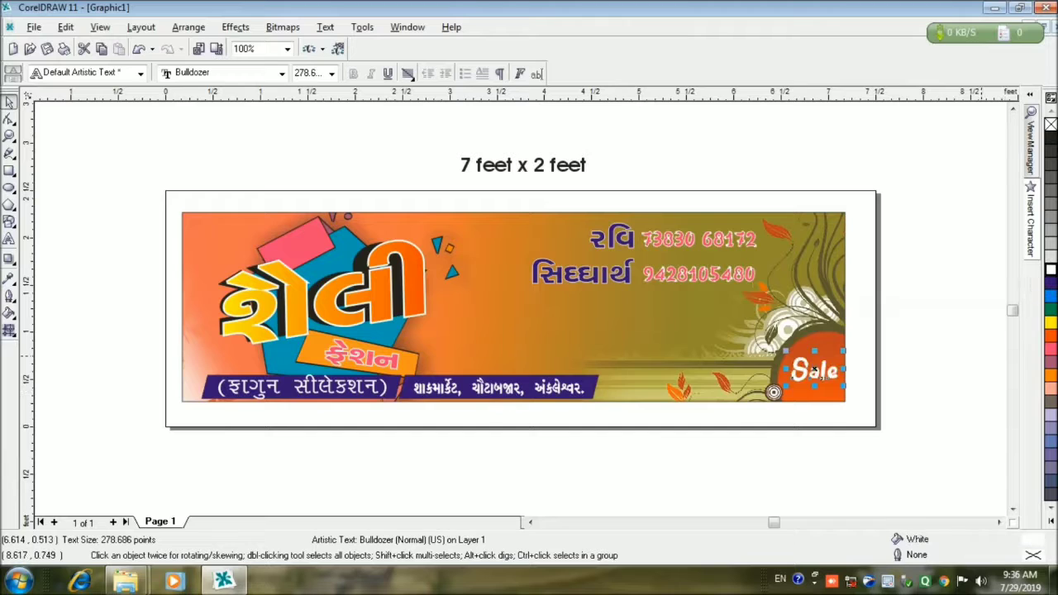
left_click(1002, 344)
left_click(814, 371)
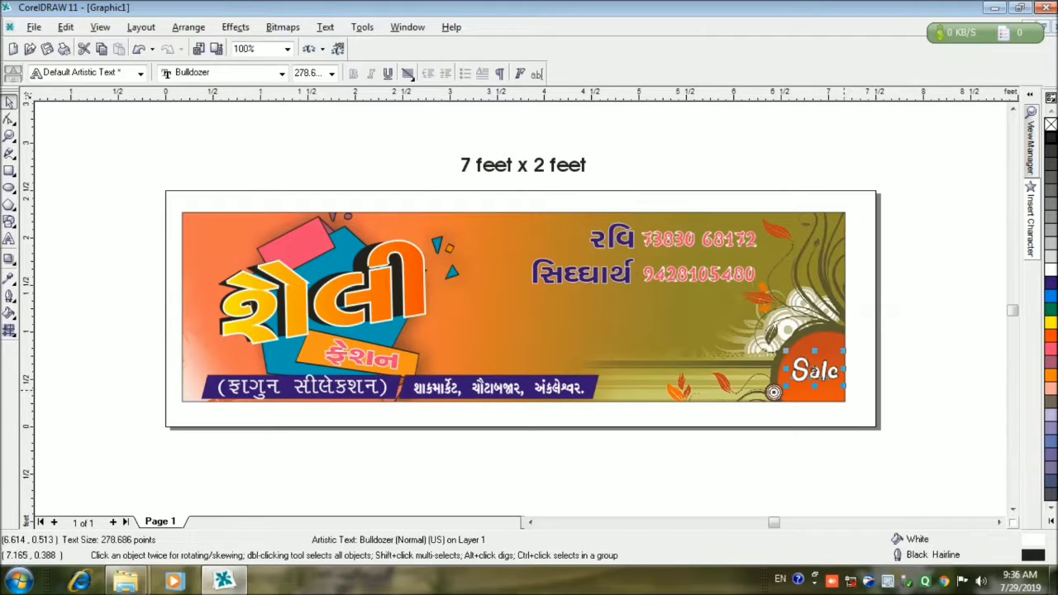
left_click_drag(814, 351, 814, 345)
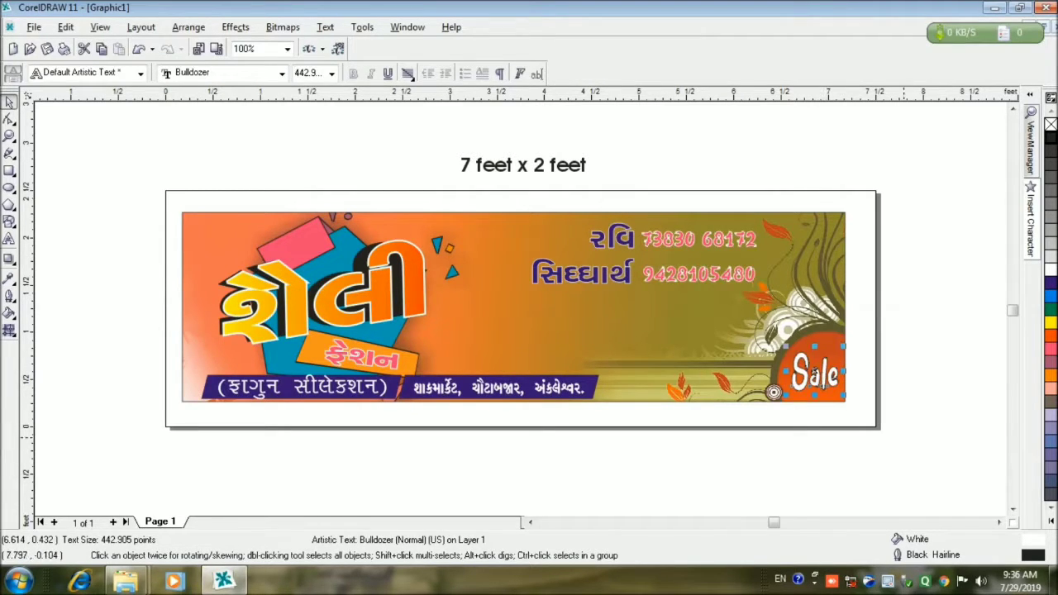
key("Escape")
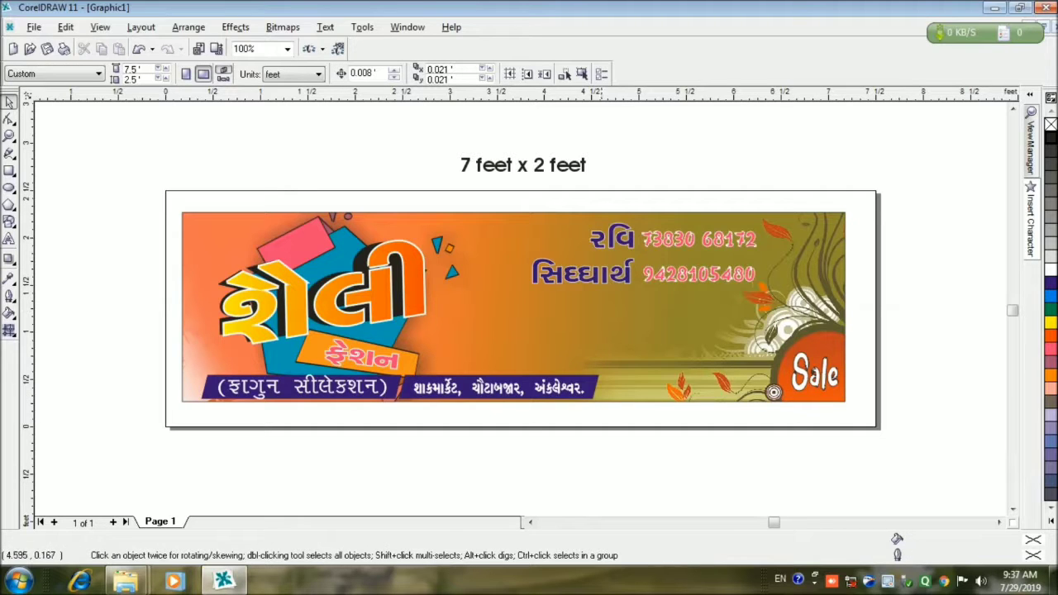
Step: Import the sale-sign-png-1 image from the banner png folder onto the banner
left_click(33, 26)
left_click(50, 165)
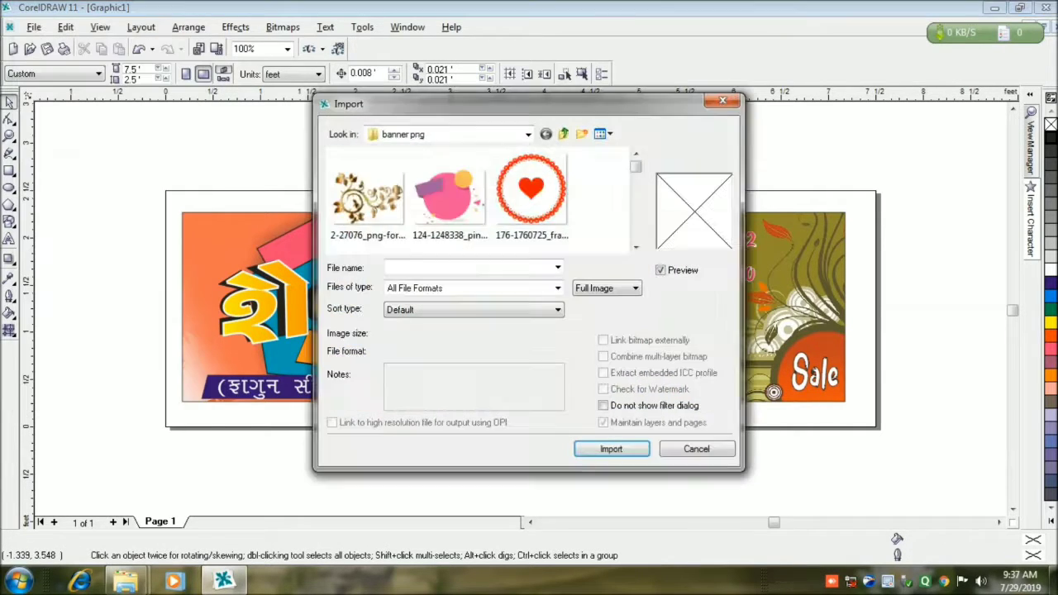
scroll(635, 246, "down", 5)
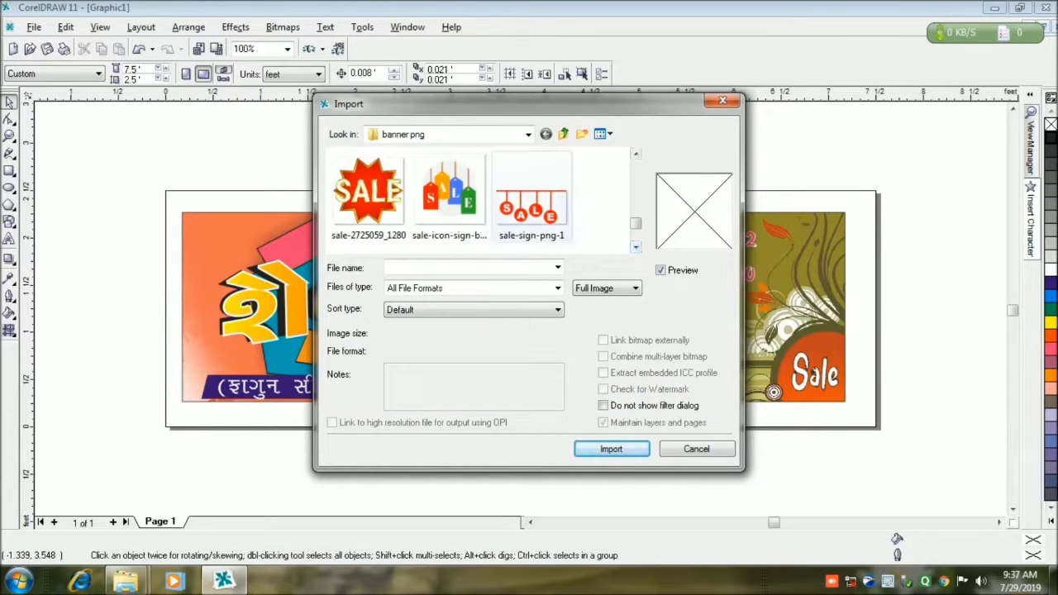
scroll(532, 199, "down", 1)
scroll(532, 199, "up", 1)
left_click(531, 194)
left_click(610, 449)
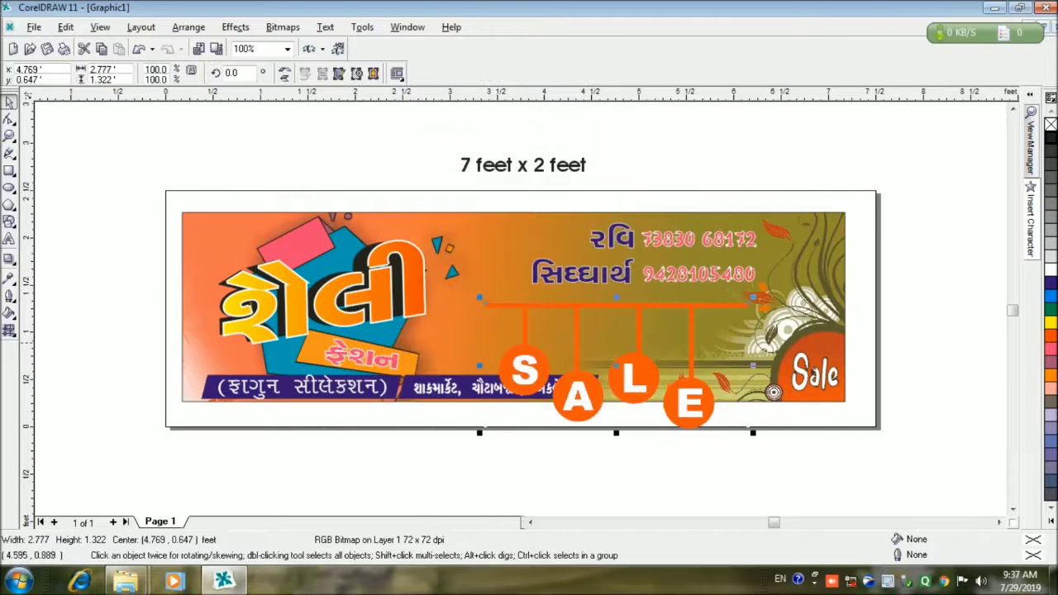
Step: Scale the hanging SALE sign down to about 2.035 x 0.969 feet and place it just beneath the contact block
left_click_drag(777, 463, 704, 391)
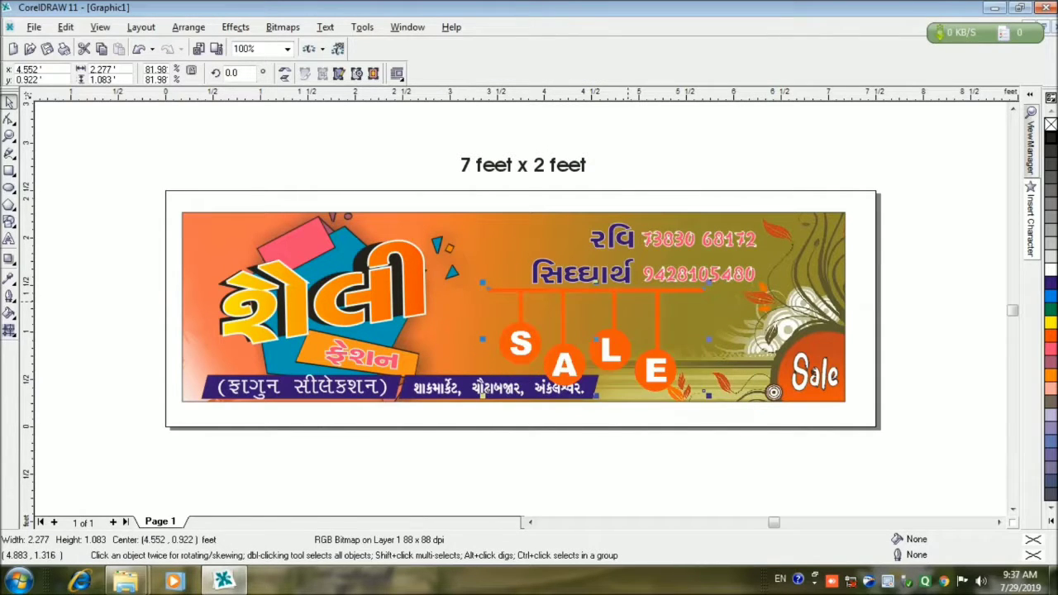
left_click_drag(635, 290, 685, 291)
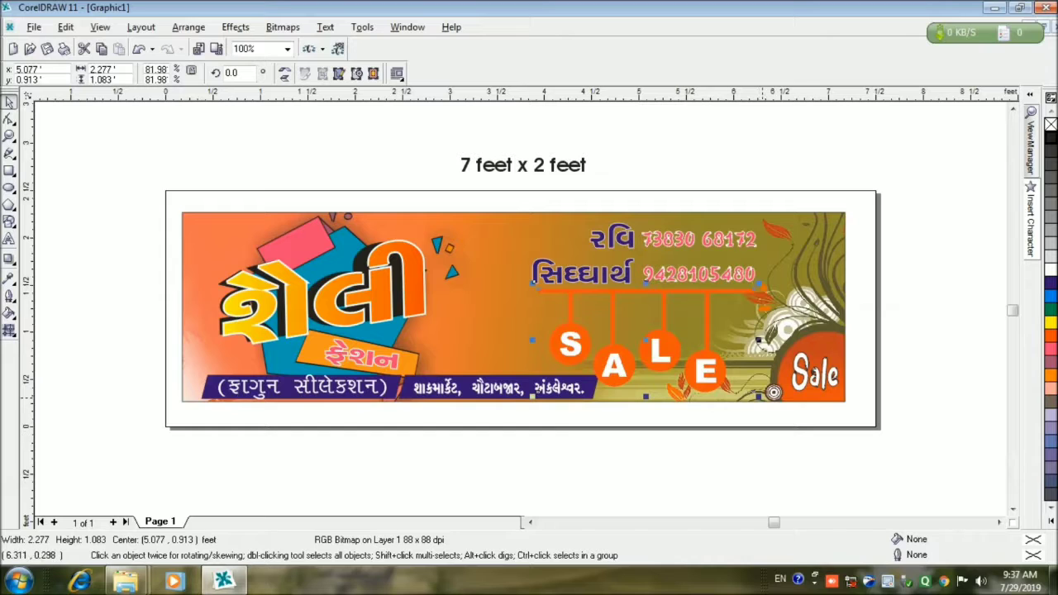
left_click_drag(758, 397, 746, 386)
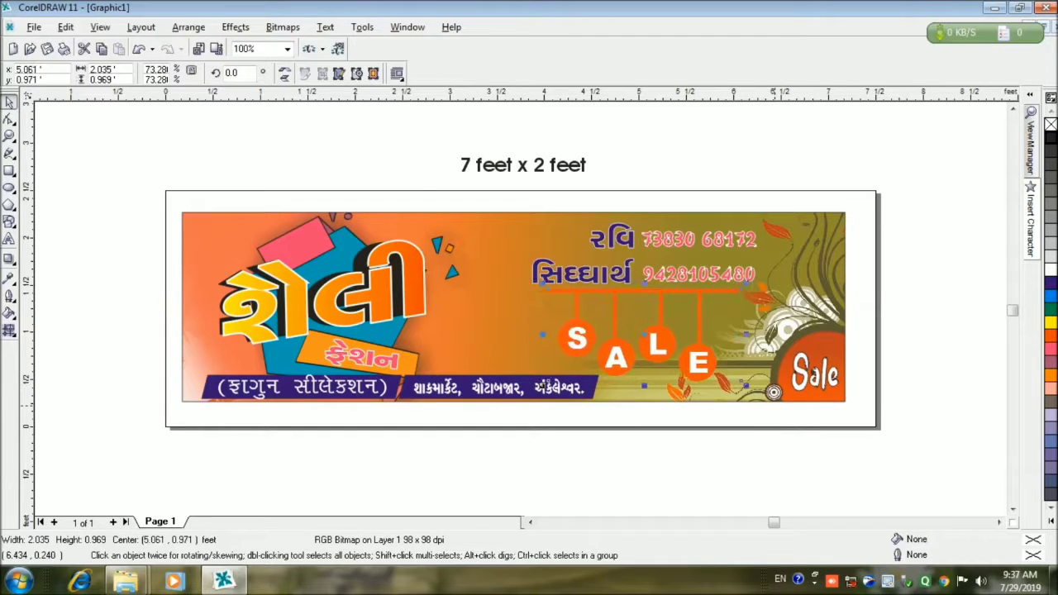
key("Up")
key("Up")
key("Up")
key("Up")
key("Up")
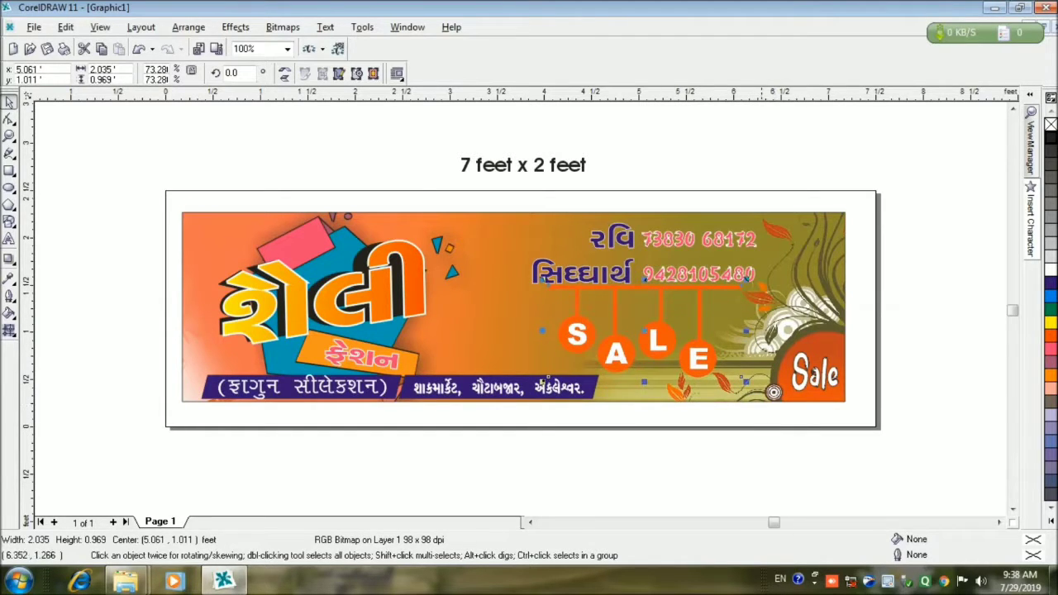
Step: Shift the contact block and SALE sign left, and resize the sign to about 2.315 x 0.911 feet to match the block's width
left_click_drag(614, 240, 576, 240)
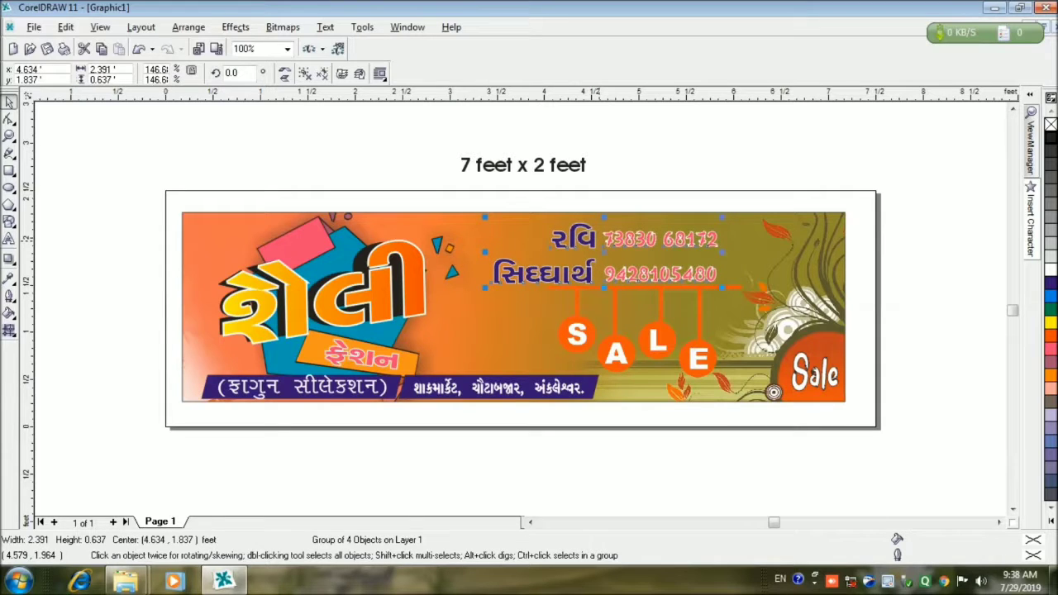
left_click_drag(637, 350, 605, 353)
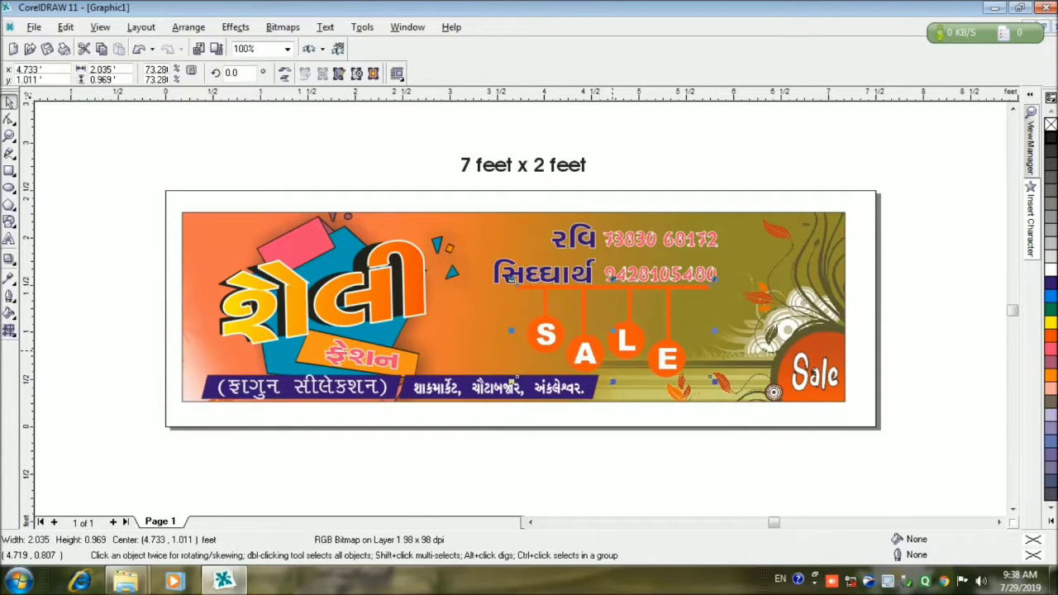
mouse_move(712, 382)
left_mouse_down()
mouse_move(699, 373)
mouse_move(717, 378)
left_mouse_up()
left_click_drag(511, 330, 489, 329)
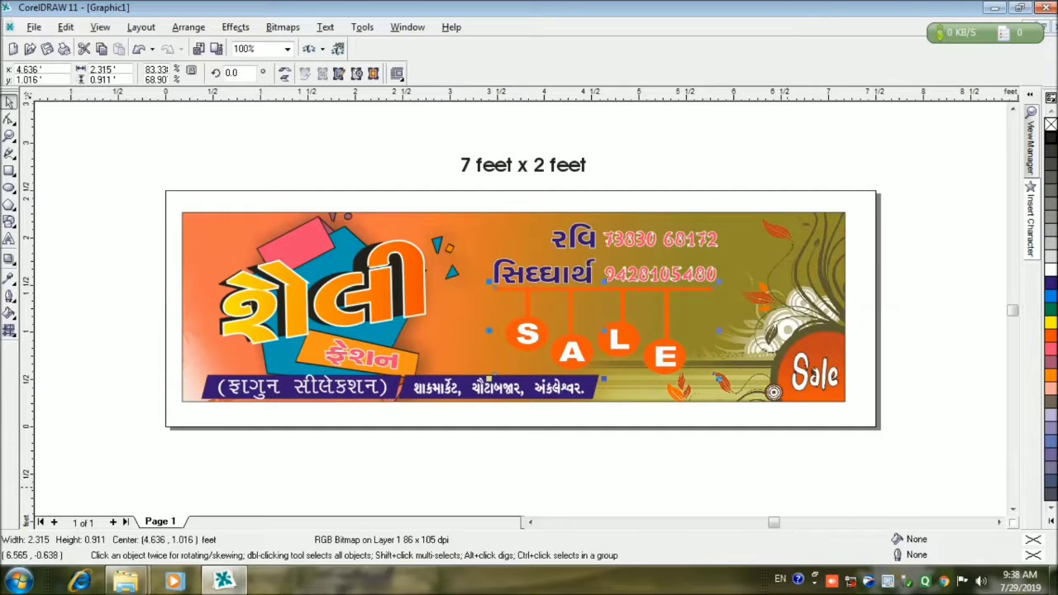
Step: Scale the contact block and SALE sign together to about 2.022 x 1.349 feet and move them up and right
left_click(618, 298, "shift")
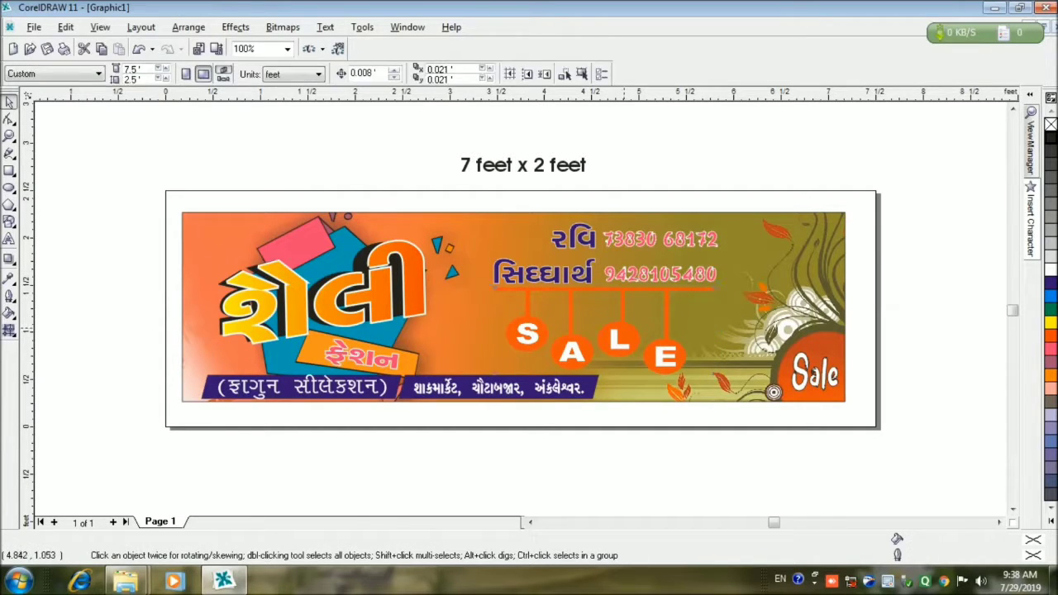
left_click_drag(723, 379, 704, 353)
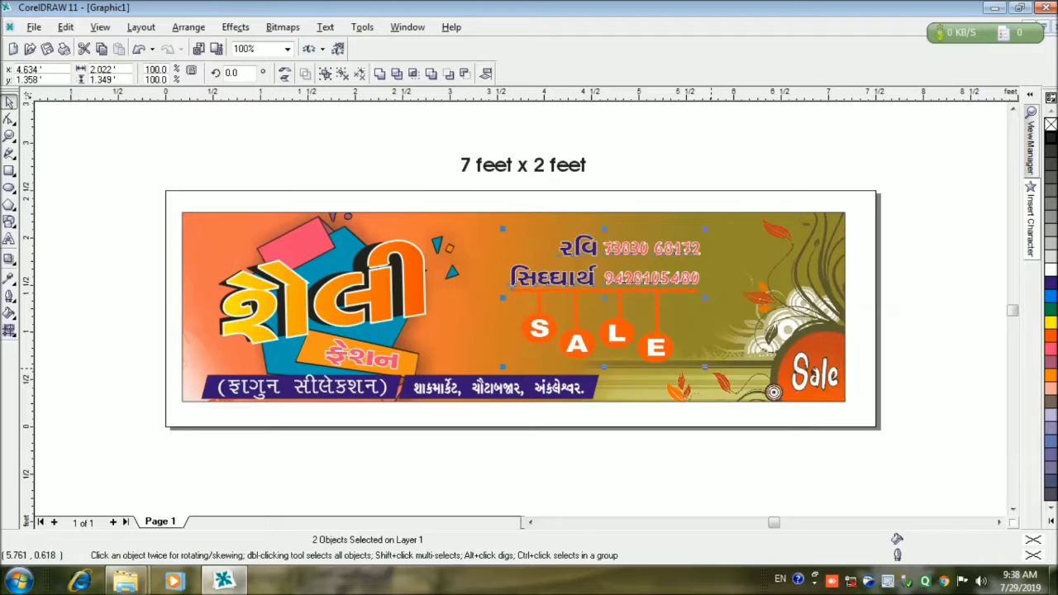
left_click_drag(611, 331, 638, 333)
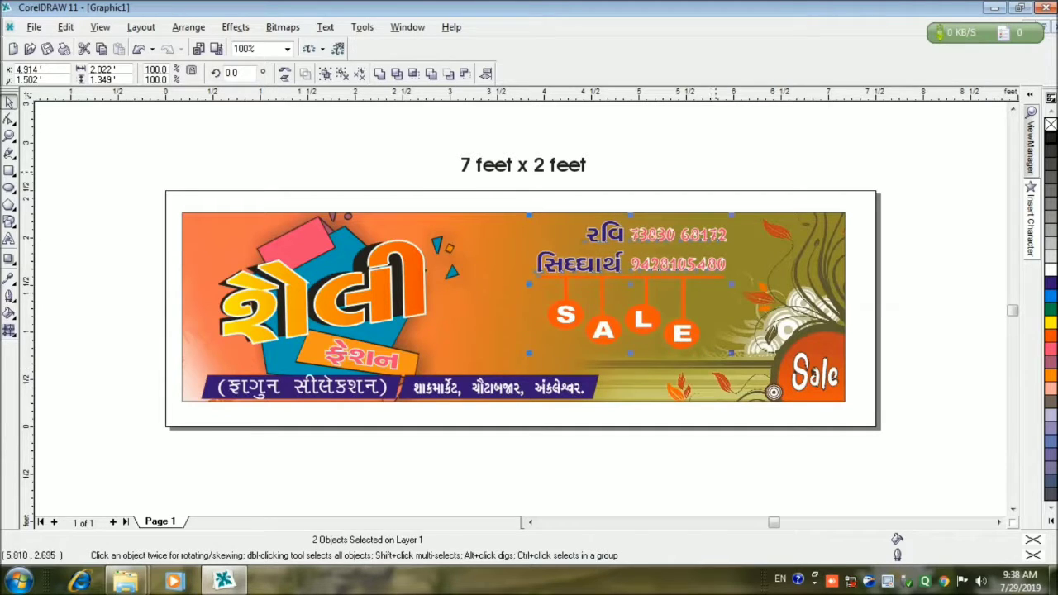
Step: Resize the SALE sign to about 2.053 x 0.808 feet and nudge it left and down to centre it beneath the contacts
left_click(639, 333)
left_click_drag(733, 312, 736, 313)
key("Left")
key("Left")
key("Left")
key("Left")
key("Left")
key("Left")
key("Left")
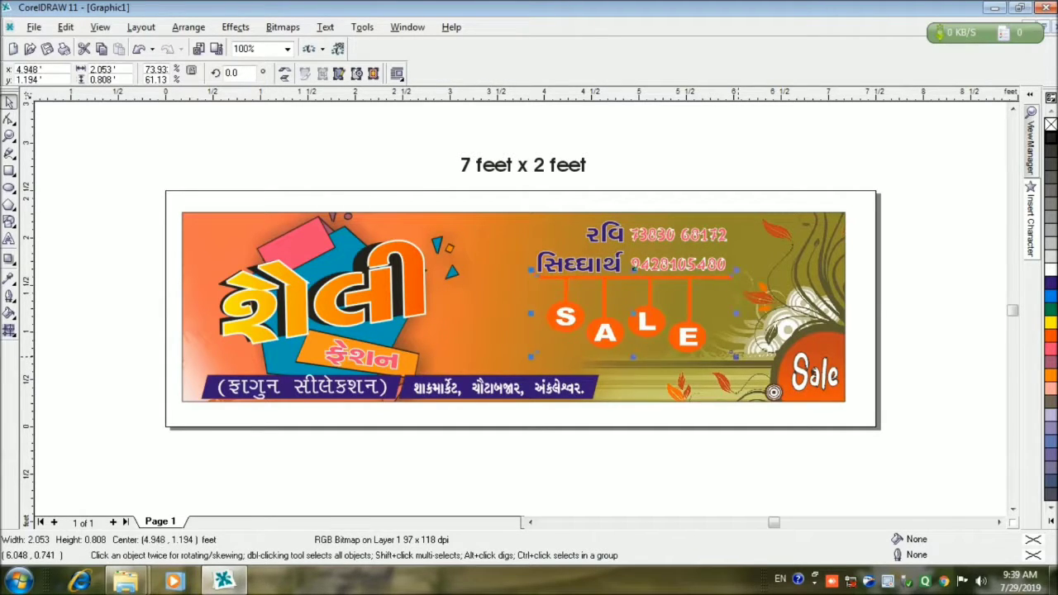
key("Down")
key("Down")
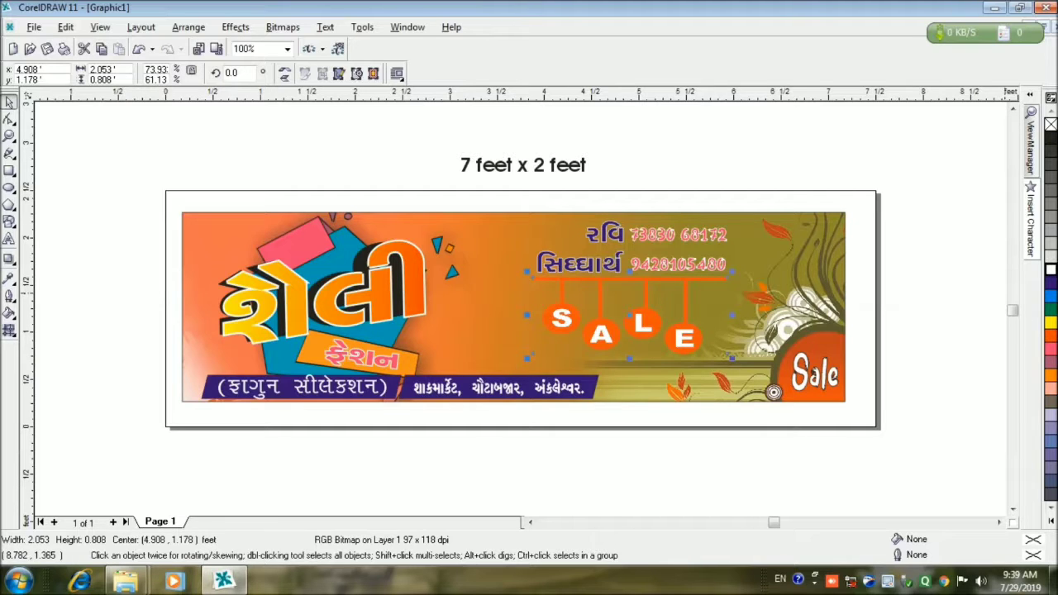